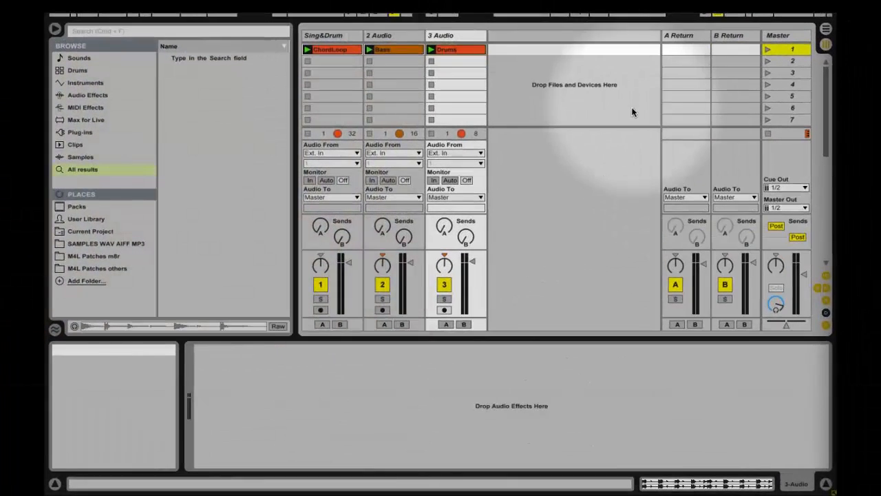
Play the first scene while viewing the ChordLoop, Bass and Drums audio clips, and stop playback
{"action": "left_click", "coordinate": [767, 49]}
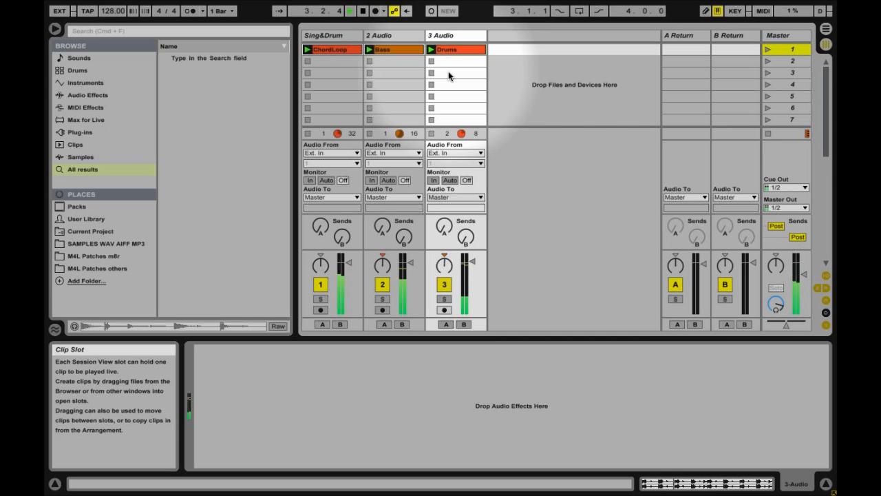
{"action": "left_click", "coordinate": [332, 49]}
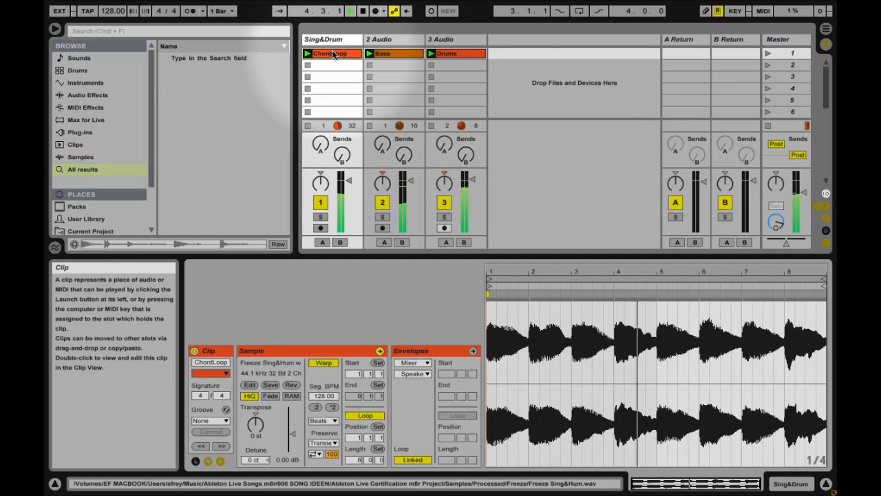
{"action": "left_click", "coordinate": [400, 54]}
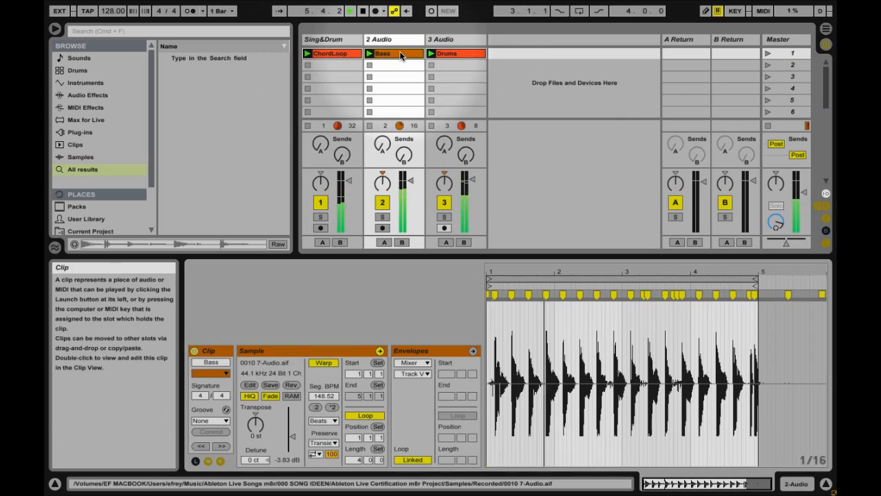
{"action": "left_click", "coordinate": [457, 52]}
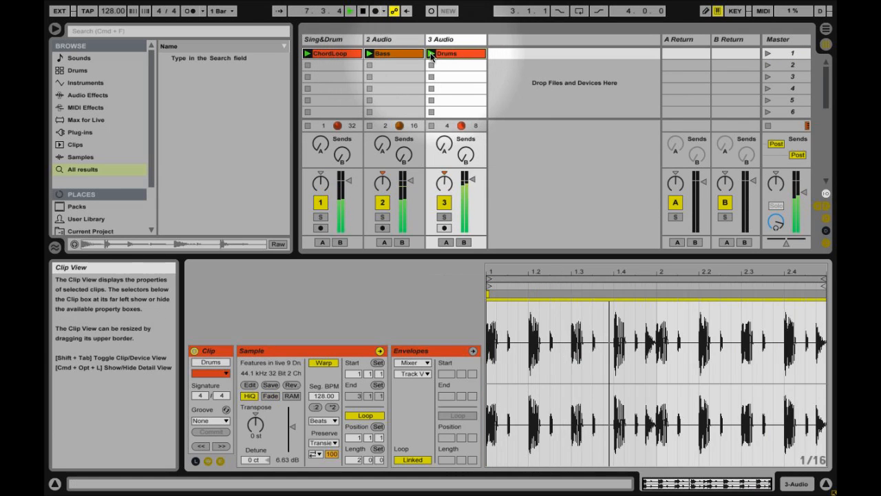
{"action": "left_click", "coordinate": [363, 13]}
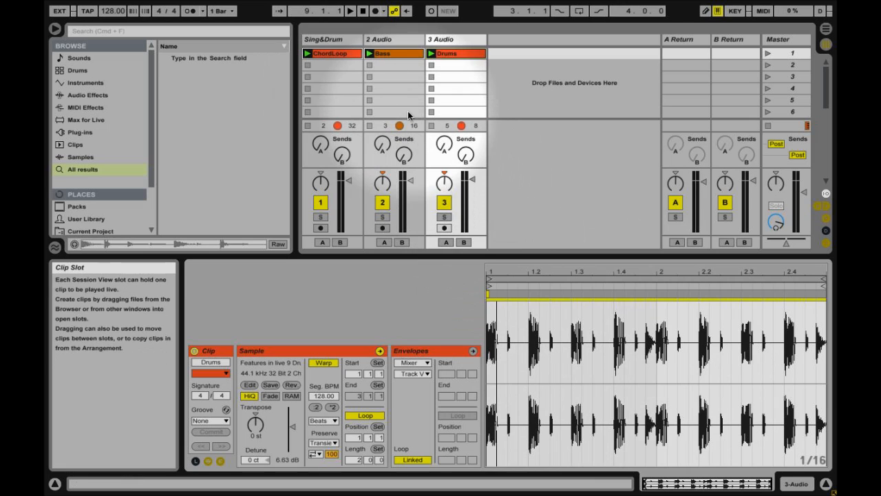
Convert the harmony of the ChordLoop clip to a new MIDI track
{"action": "left_click", "coordinate": [333, 55]}
{"action": "right_click", "coordinate": [333, 55]}
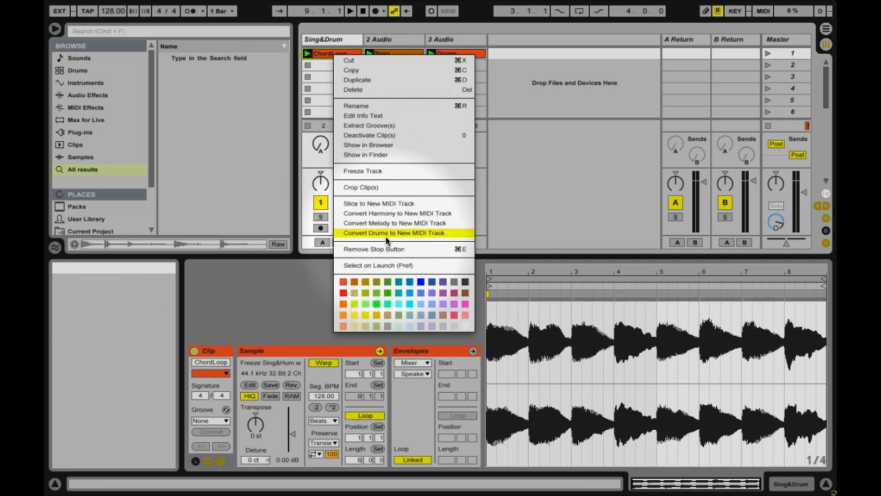
{"action": "left_click", "coordinate": [388, 216]}
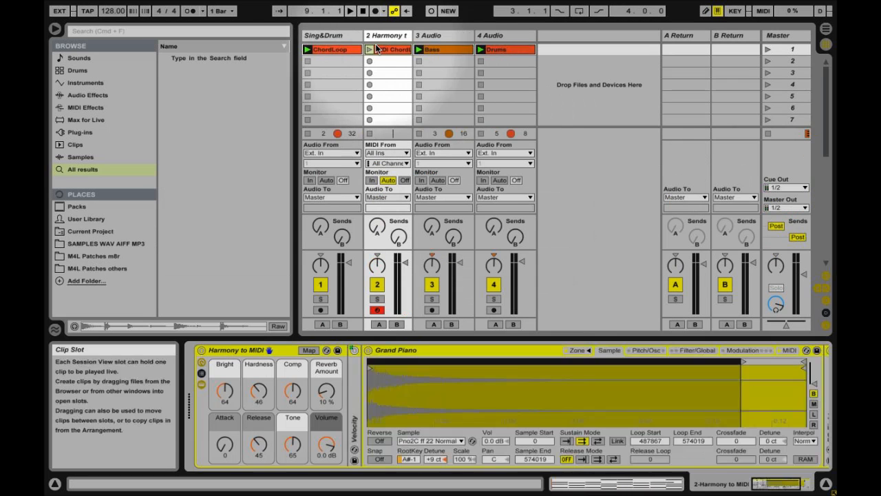
Convert the melody of the Bass audio clip to a new MIDI track
{"action": "left_click", "coordinate": [437, 48]}
{"action": "right_click", "coordinate": [438, 48]}
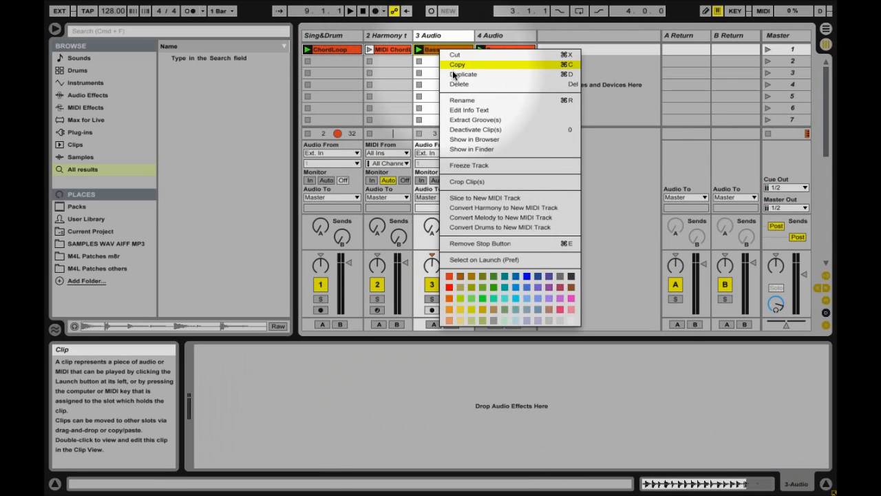
{"action": "left_click", "coordinate": [493, 218]}
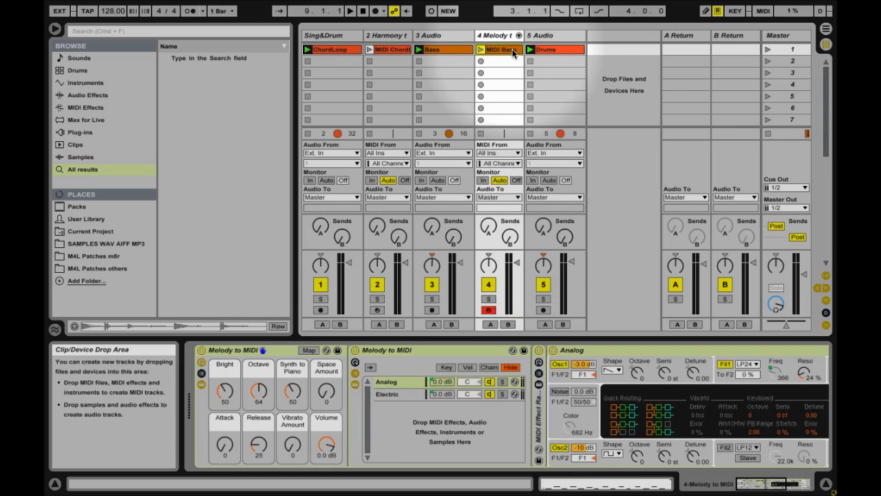
Convert the drums of the Drums audio clip to a new MIDI track
{"action": "left_click", "coordinate": [554, 49]}
{"action": "right_click", "coordinate": [555, 48]}
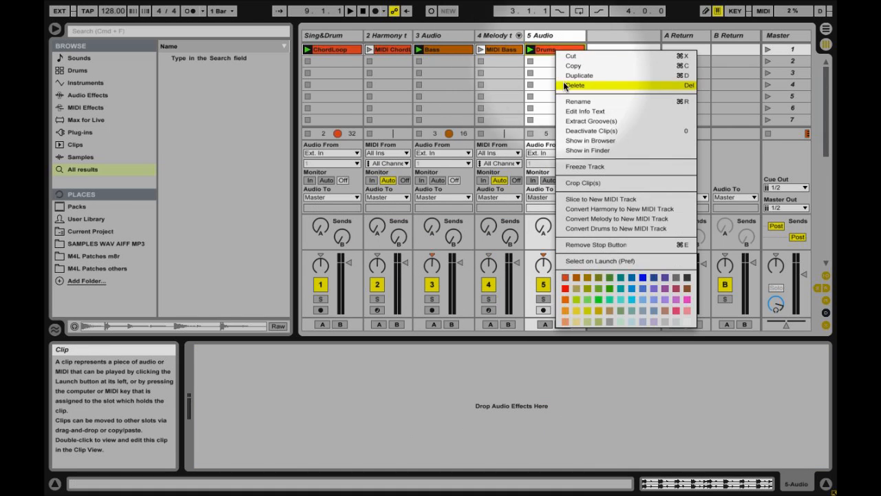
{"action": "left_click", "coordinate": [616, 228]}
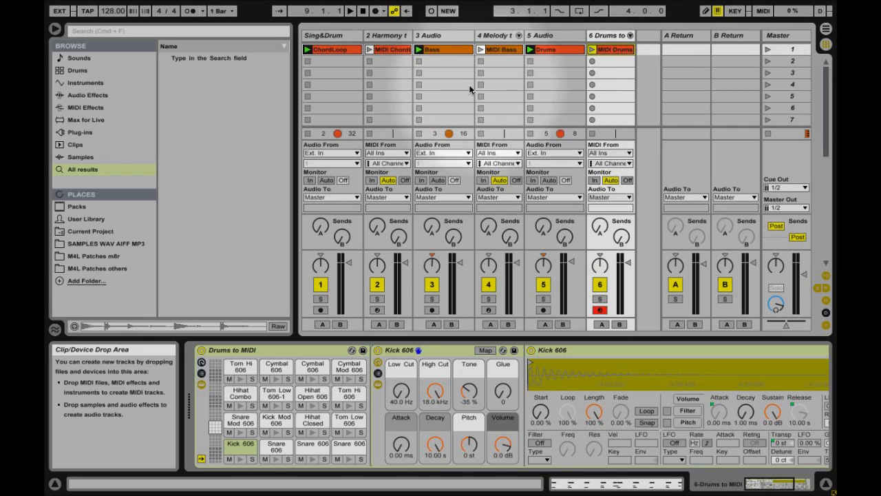
Compare the ChordLoop, Bass and Drums audio clips with the notes in their converted MIDI clips
{"action": "left_click", "coordinate": [385, 37]}
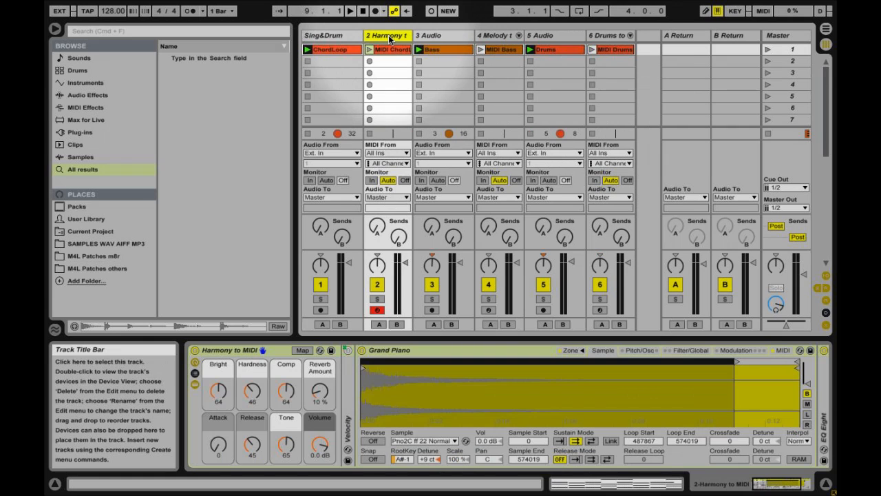
{"action": "left_click", "coordinate": [386, 47]}
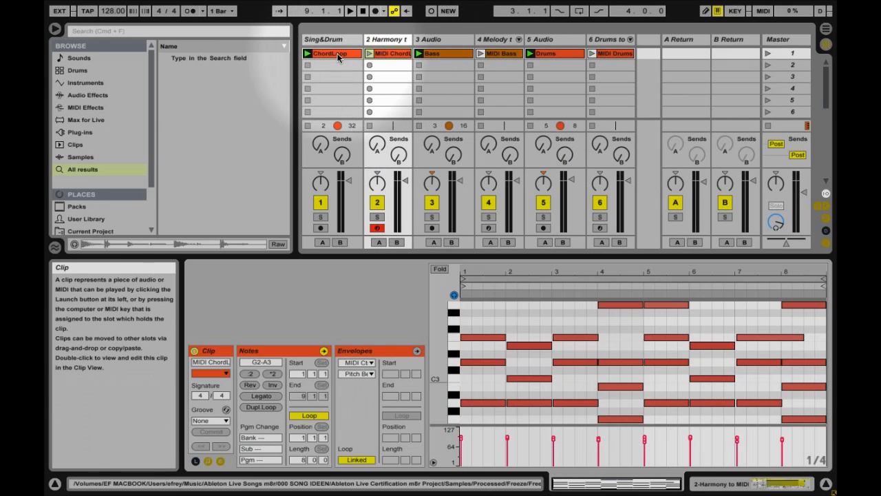
{"action": "left_click", "coordinate": [338, 56]}
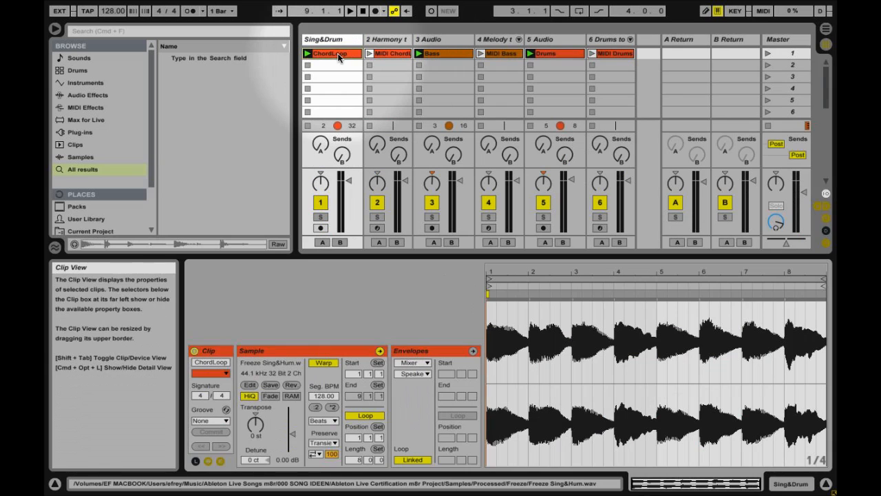
{"action": "left_click", "coordinate": [392, 55]}
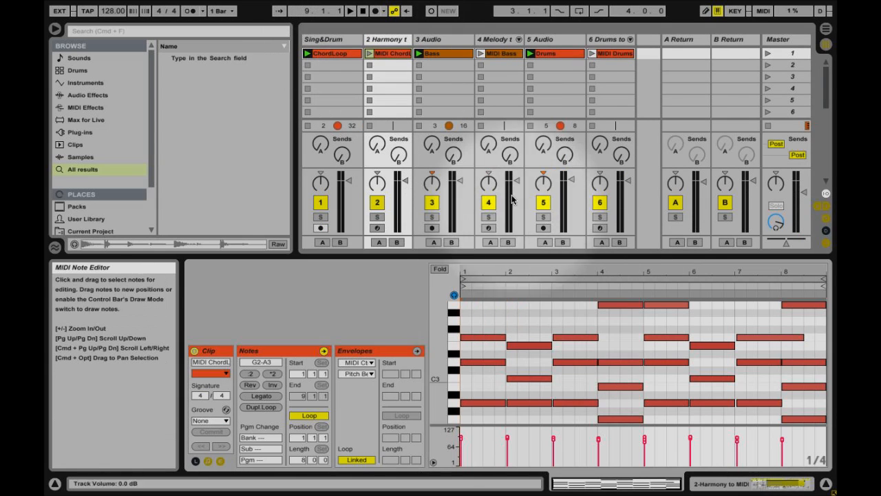
{"action": "left_click", "coordinate": [452, 55]}
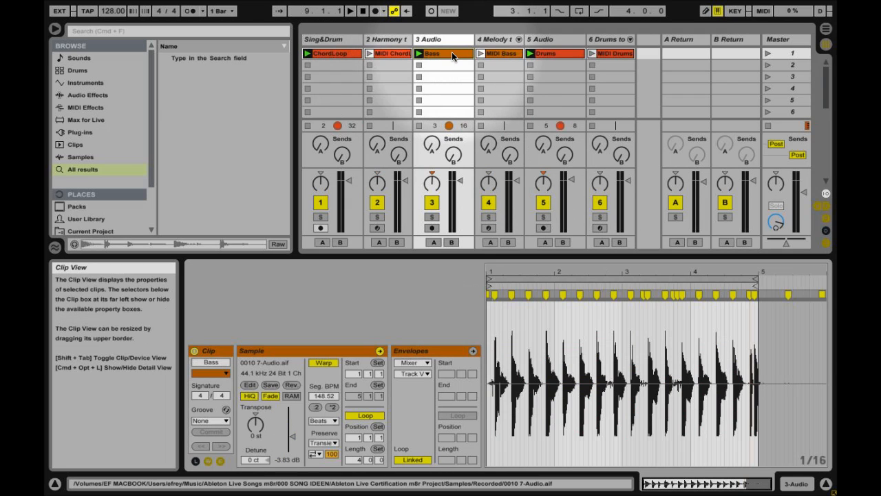
{"action": "left_click", "coordinate": [503, 55]}
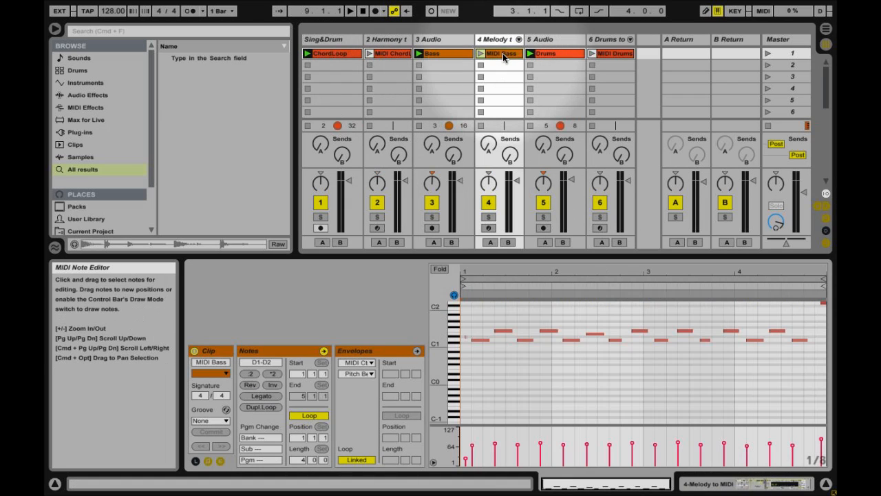
{"action": "left_click", "coordinate": [565, 52]}
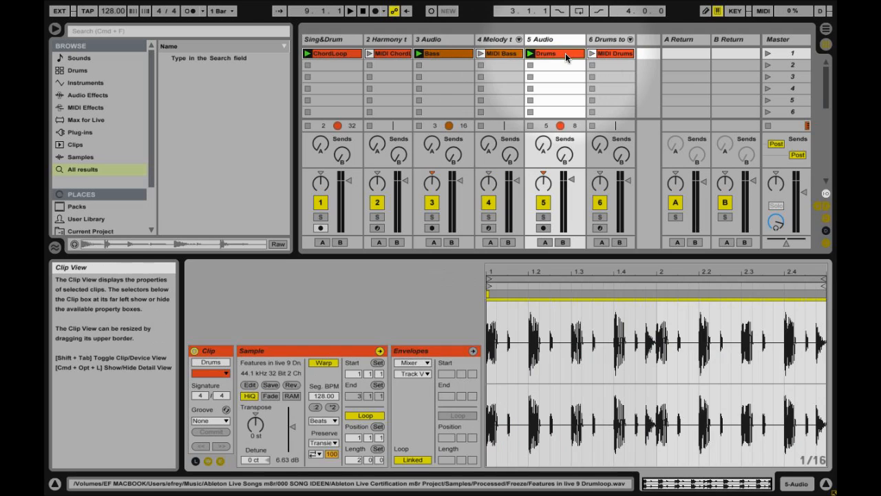
{"action": "left_click", "coordinate": [617, 54]}
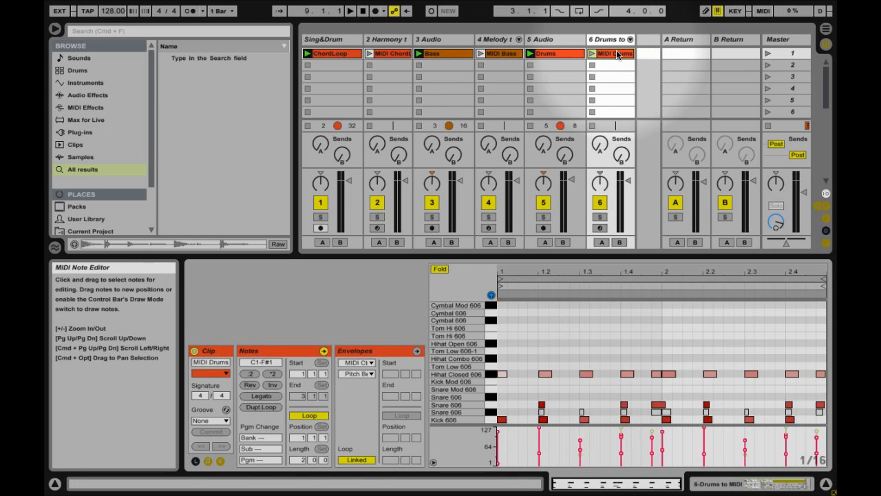
Mute the three original audio tracks and launch the first scene so only the converted MIDI tracks sound
{"action": "left_click", "coordinate": [320, 201]}
{"action": "left_click", "coordinate": [430, 202]}
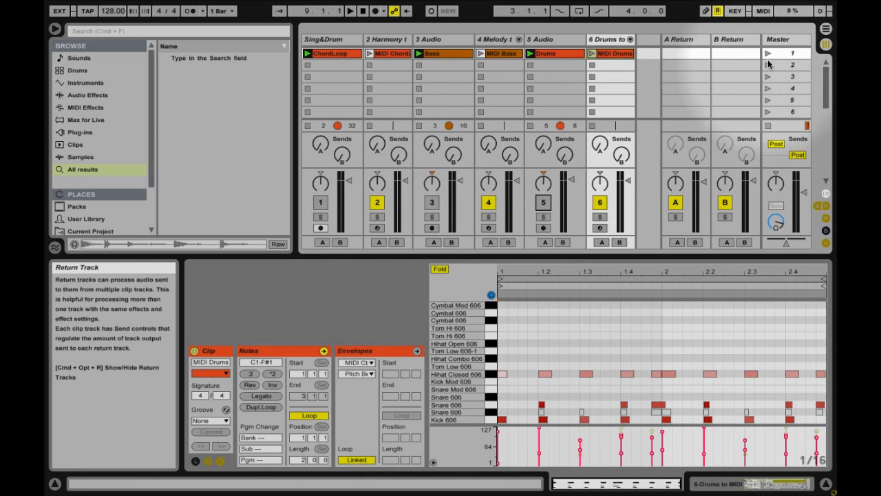
{"action": "left_click", "coordinate": [768, 54]}
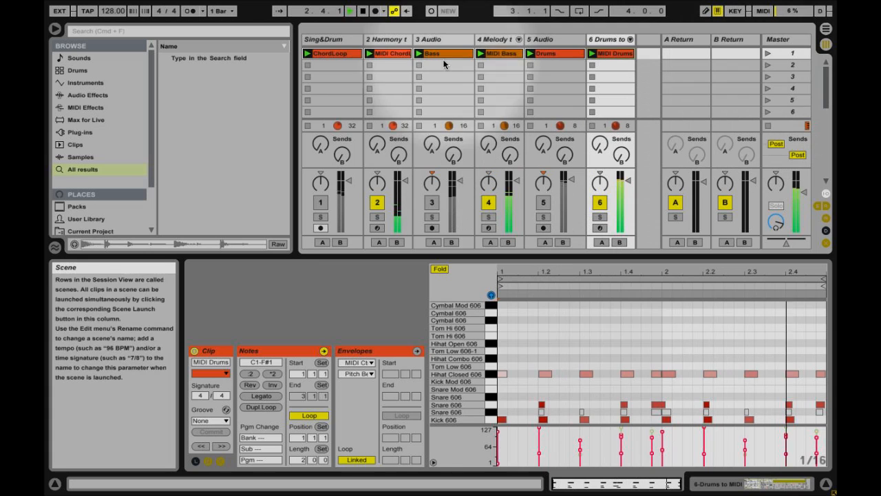
Examine the notes of the chord, bass and drum MIDI clips during playback
{"action": "left_click", "coordinate": [392, 55]}
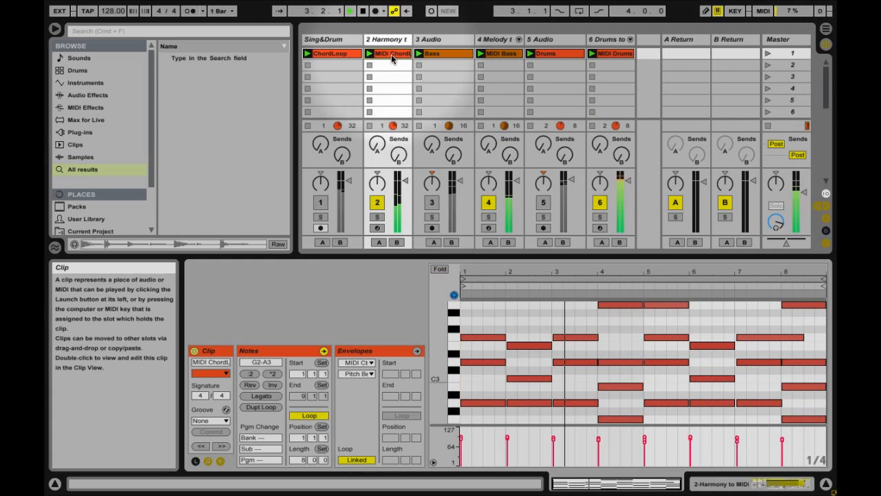
{"action": "left_click", "coordinate": [504, 54]}
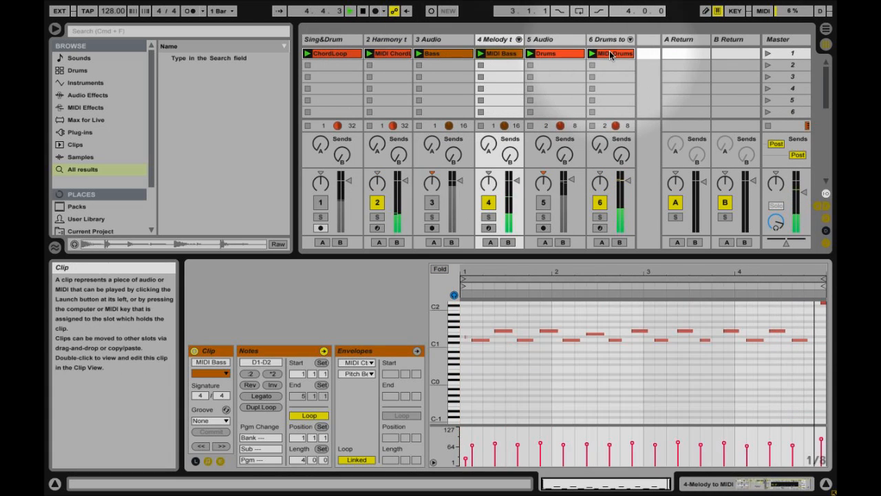
{"action": "left_click", "coordinate": [614, 55]}
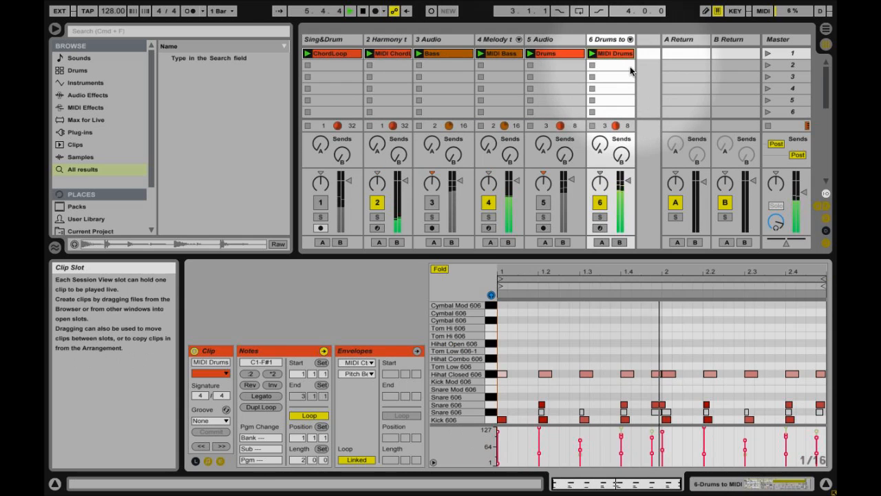
Duplicate all Hihat Closed 606 notes in the MIDI Drums clip an eighth note later, starting at 1.1.3, and stop playback
{"action": "left_click_drag", "start_coordinate": [500, 357], "coordinate": [793, 386]}
{"action": "left_click_drag", "start_coordinate": [505, 375], "coordinate": [526, 376]}
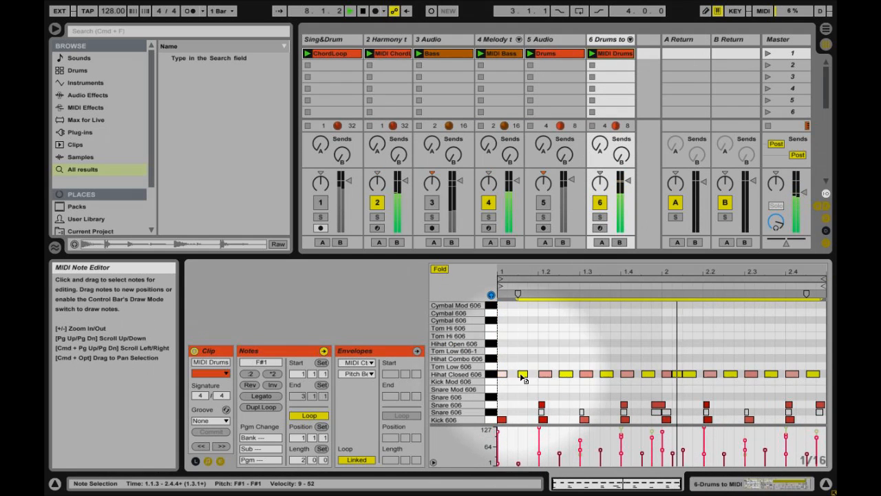
{"action": "left_click", "coordinate": [363, 10]}
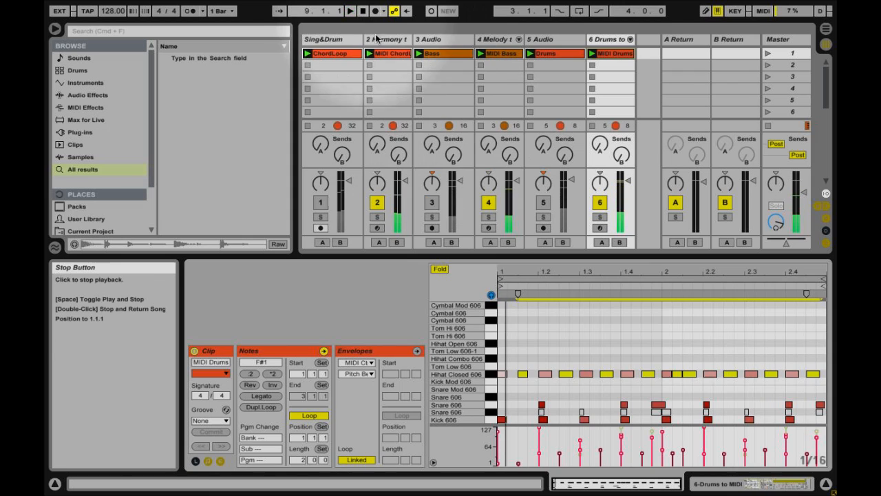
Delete the Snare 606 note just before beat 2 in the MIDI Drums clip and play the edited pattern briefly
{"action": "double_click", "coordinate": [659, 405]}
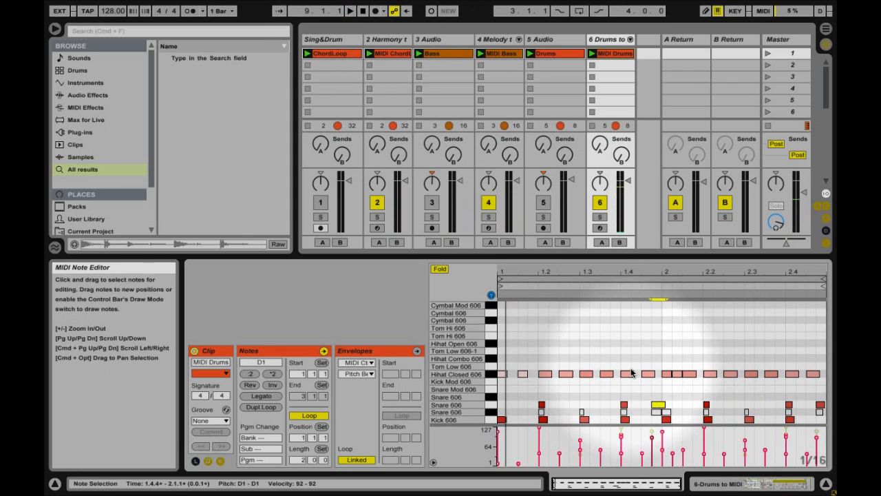
{"action": "key", "text": "space"}
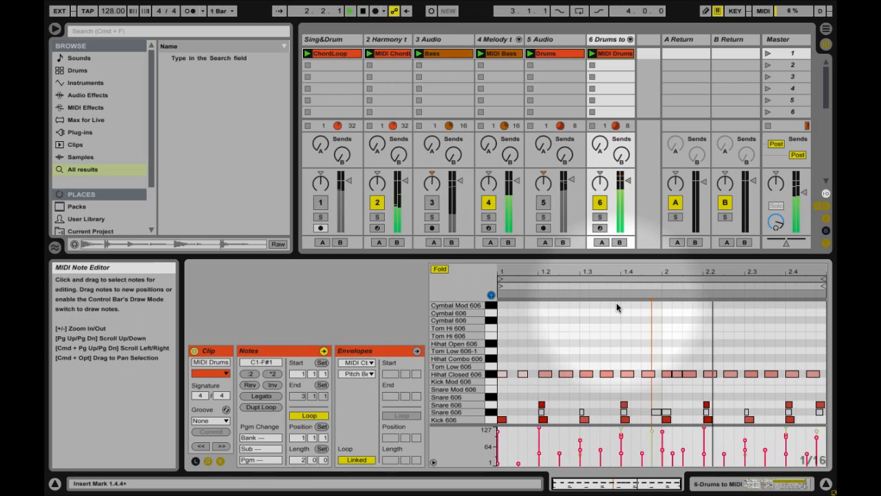
{"action": "key", "text": "space"}
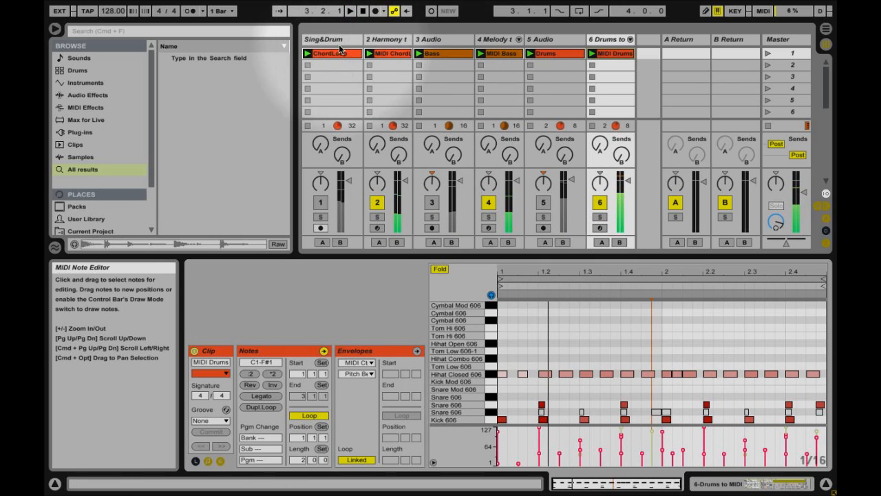
Delete the original ChordLoop, Bass and Drums audio tracks, and play the first scene with the remaining MIDI tracks
{"action": "left_click", "coordinate": [328, 40]}
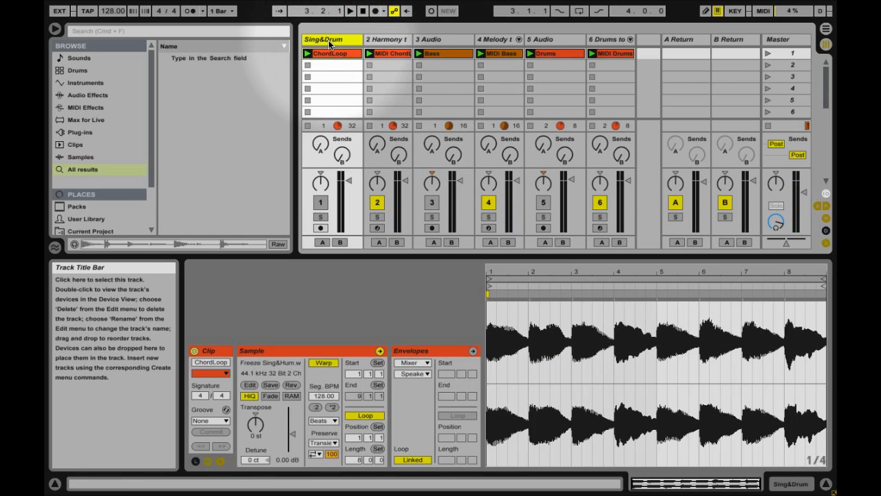
{"action": "key", "text": "Delete"}
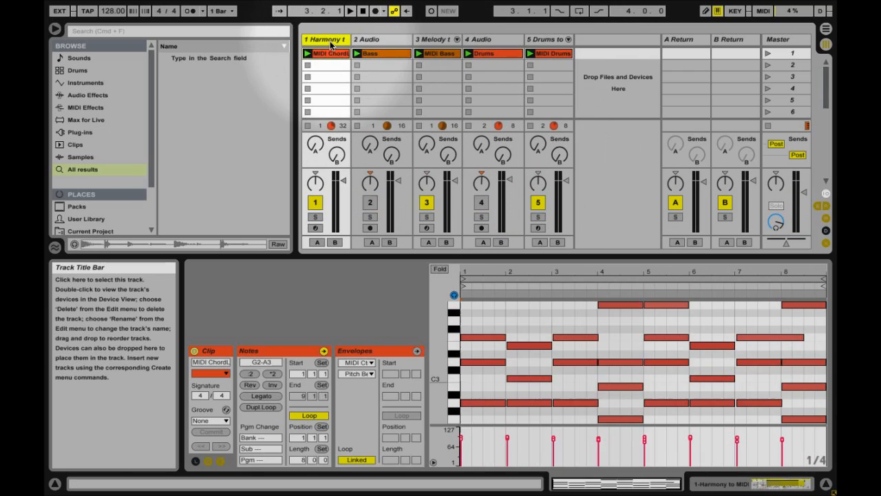
{"action": "left_click", "coordinate": [357, 55]}
{"action": "key", "text": "Delete"}
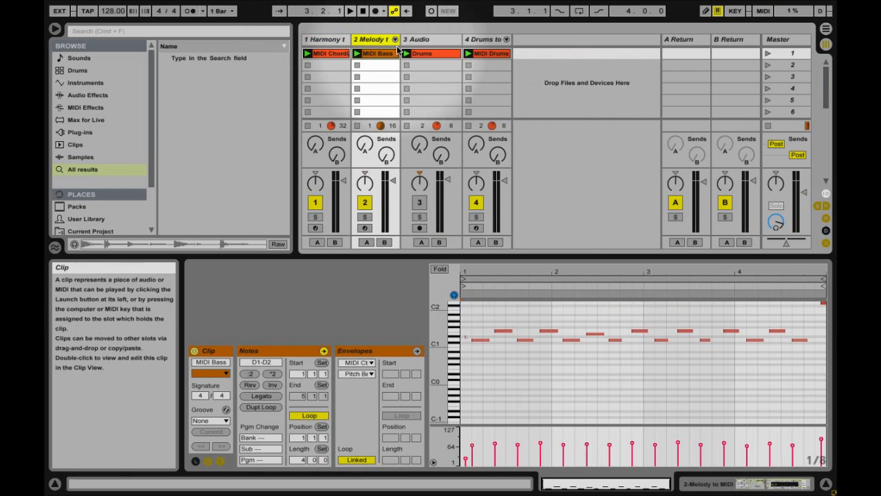
{"action": "left_click", "coordinate": [432, 41]}
{"action": "key", "text": "Delete"}
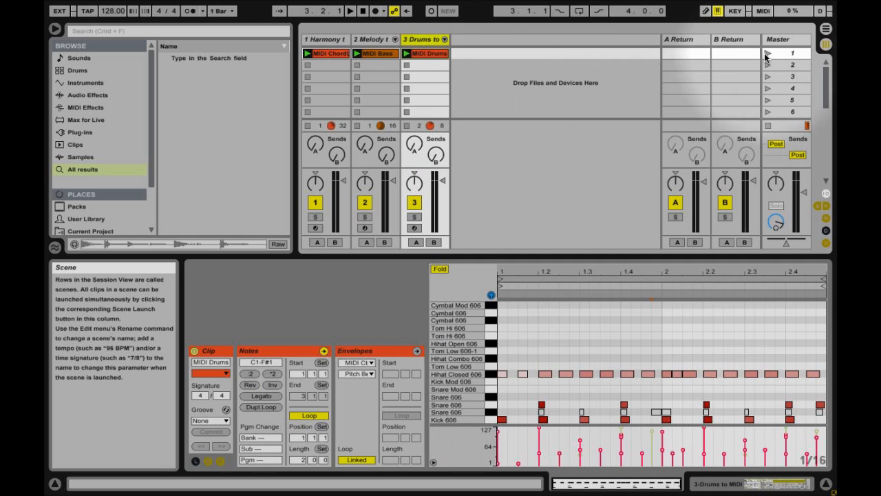
{"action": "left_click", "coordinate": [766, 55]}
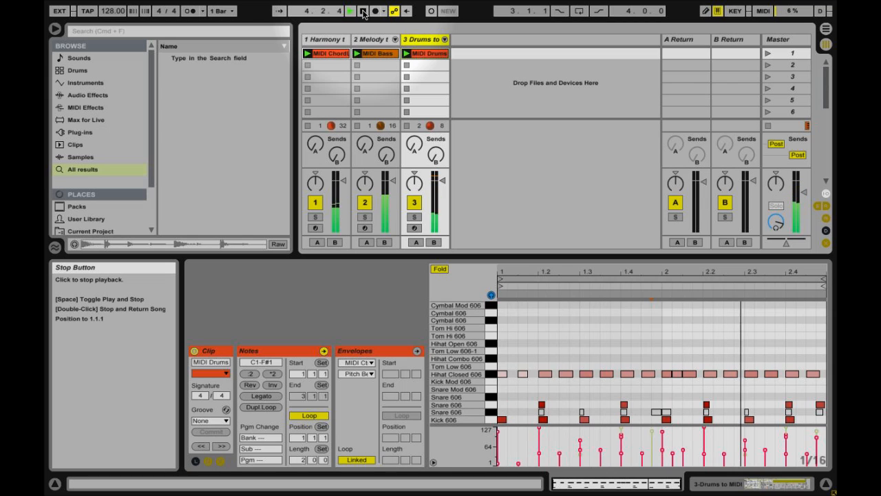
{"action": "left_click", "coordinate": [363, 11]}
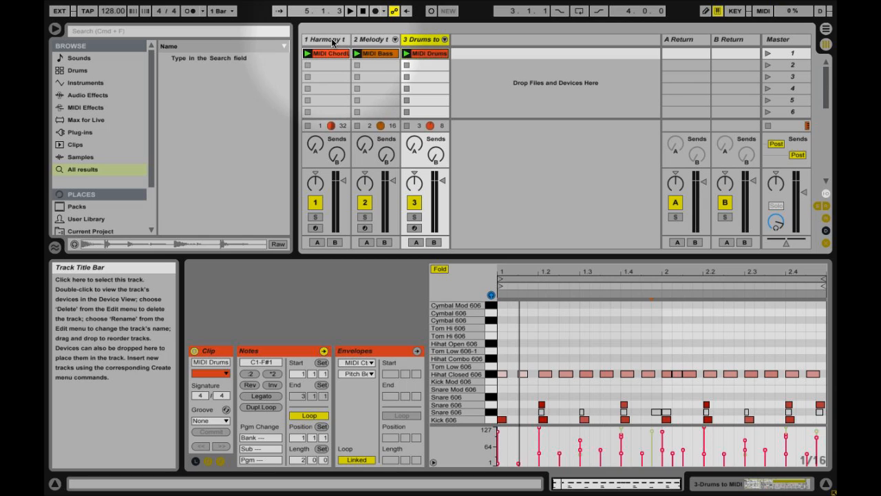
Search the browser for "saw3 muted" and replace the harmony track's instrument with the Saw3 Muted Pad preset
{"action": "left_click", "coordinate": [149, 33]}
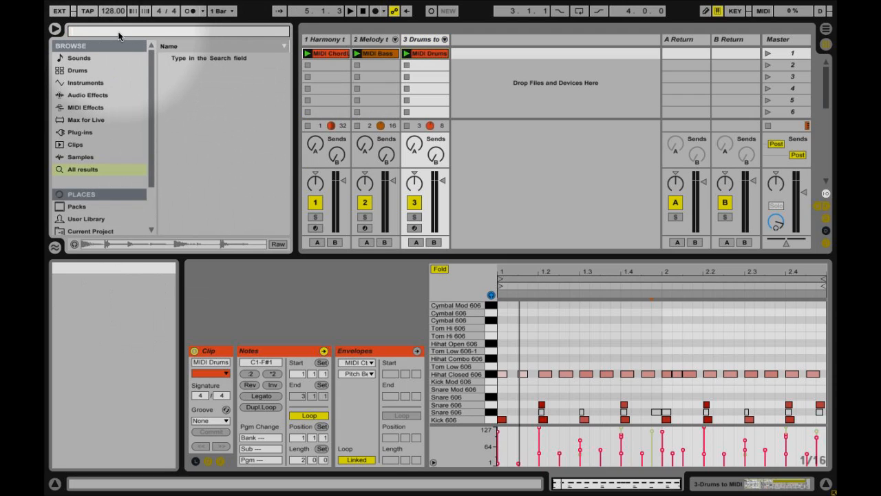
{"action": "type", "text": "saw3 muted"}
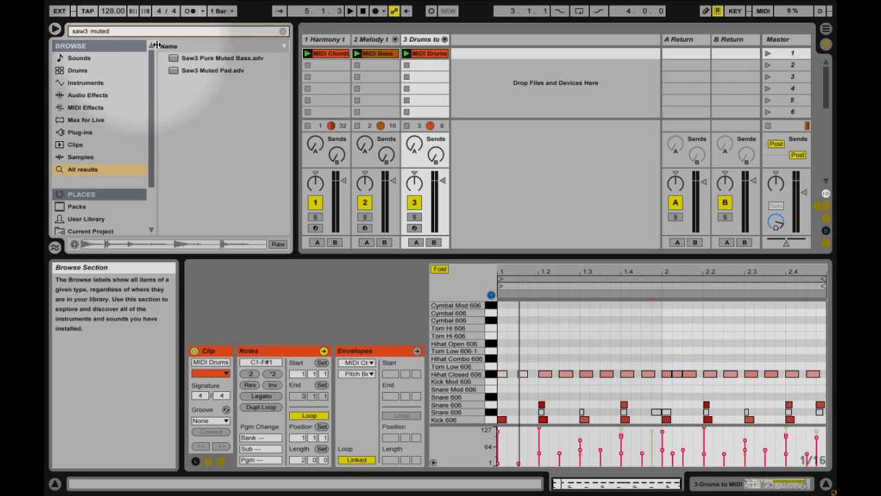
{"action": "left_click", "coordinate": [217, 61]}
{"action": "left_click_drag", "start_coordinate": [218, 61], "coordinate": [234, 72]}
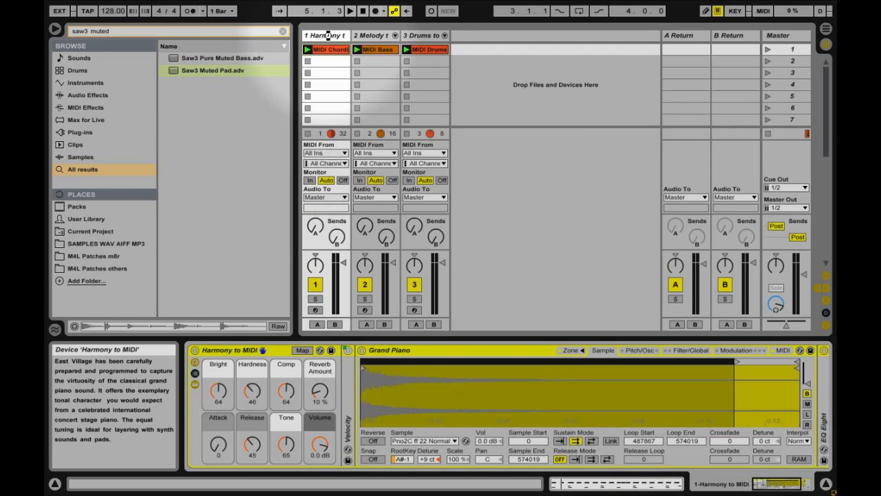
{"action": "left_click_drag", "start_coordinate": [328, 36], "coordinate": [327, 34]}
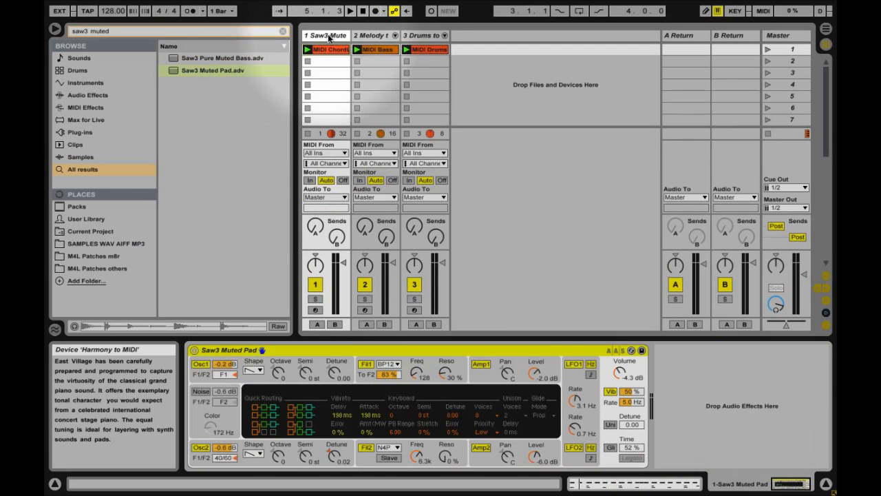
Search the browser for "fat leather" and replace the melody track's instrument with the Fat Leather Bass 2 preset
{"action": "left_click", "coordinate": [137, 29]}
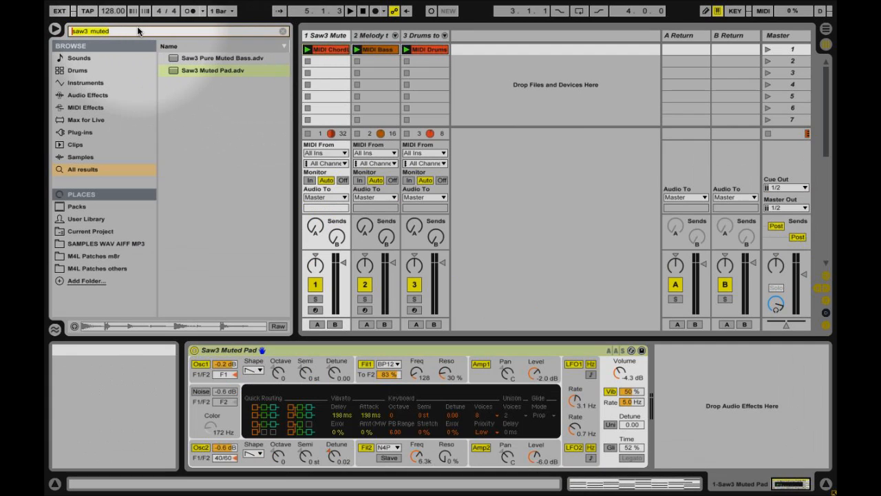
{"action": "type", "text": "fat leather"}
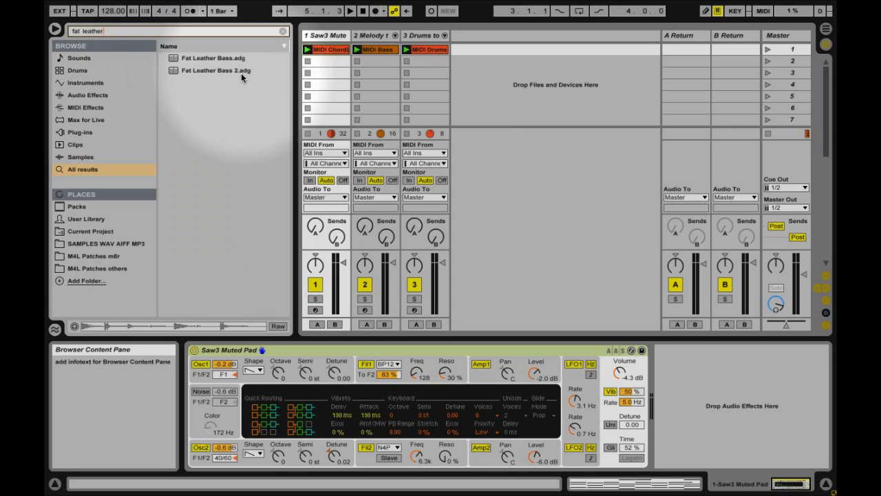
{"action": "left_click_drag", "start_coordinate": [241, 73], "coordinate": [371, 36]}
Search the browser for "drumsynth default" and replace the drum track's instrument with the DrumSynth Default rack
{"action": "left_click", "coordinate": [114, 30]}
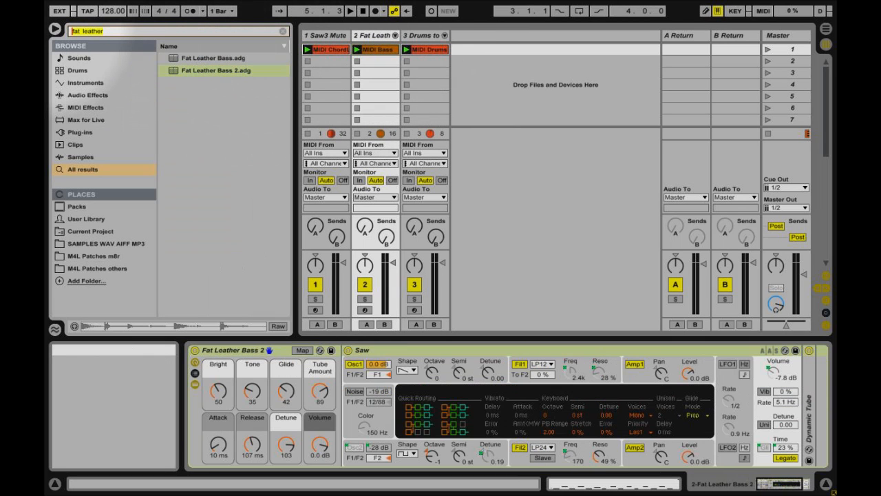
{"action": "type", "text": "dru"}
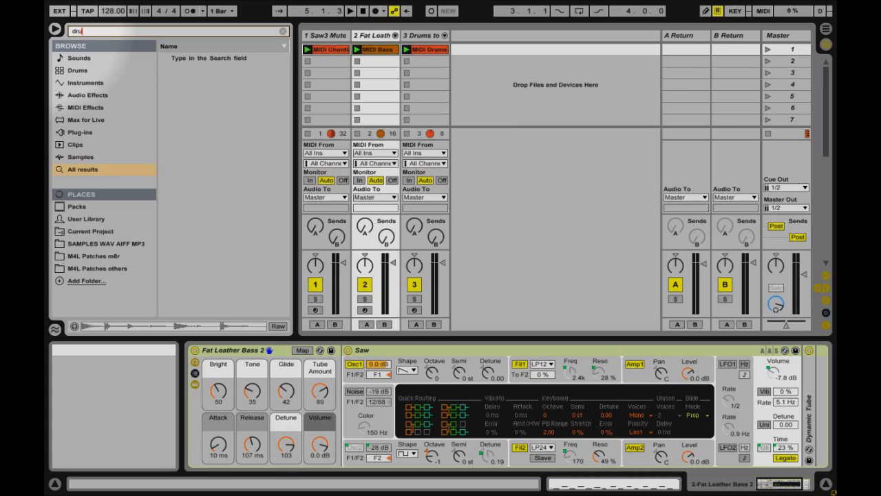
{"action": "type", "text": "msynth"}
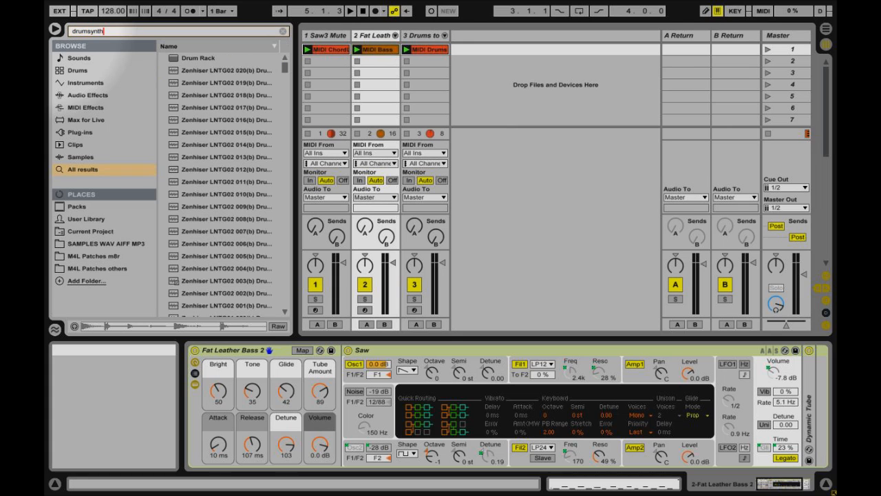
{"action": "type", "text": " default"}
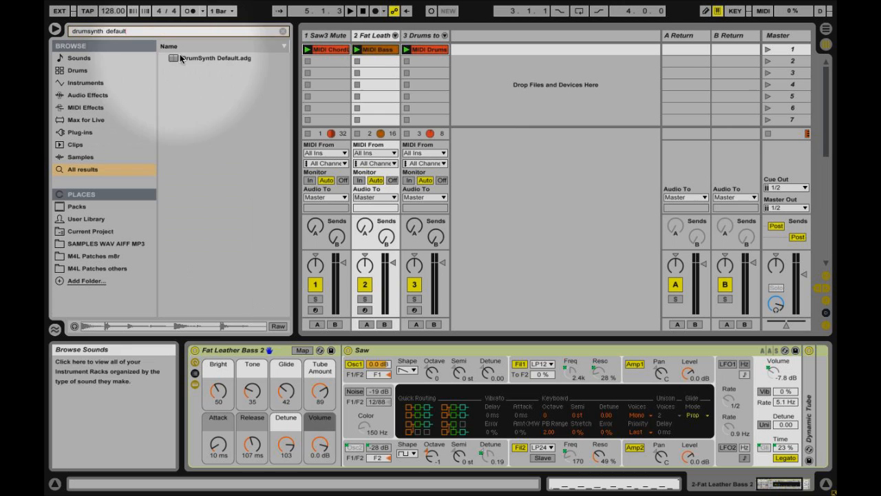
{"action": "left_click_drag", "start_coordinate": [210, 57], "coordinate": [426, 36]}
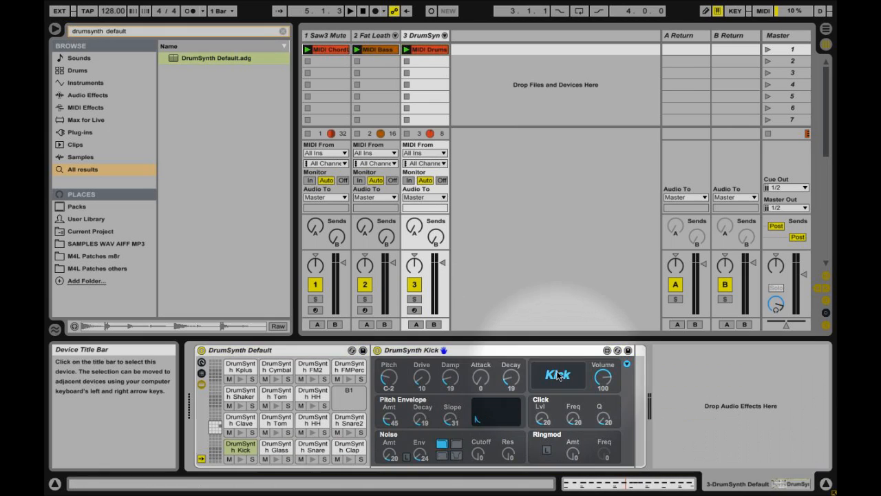
Examine the settings of the DrumSynth Glass, Snare and Clap pads in the drum rack
{"action": "left_click", "coordinate": [276, 446]}
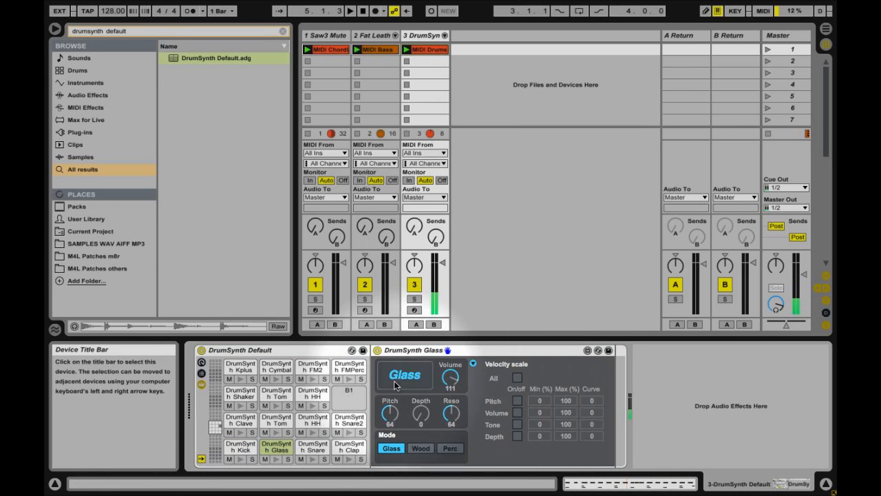
{"action": "left_click", "coordinate": [312, 446]}
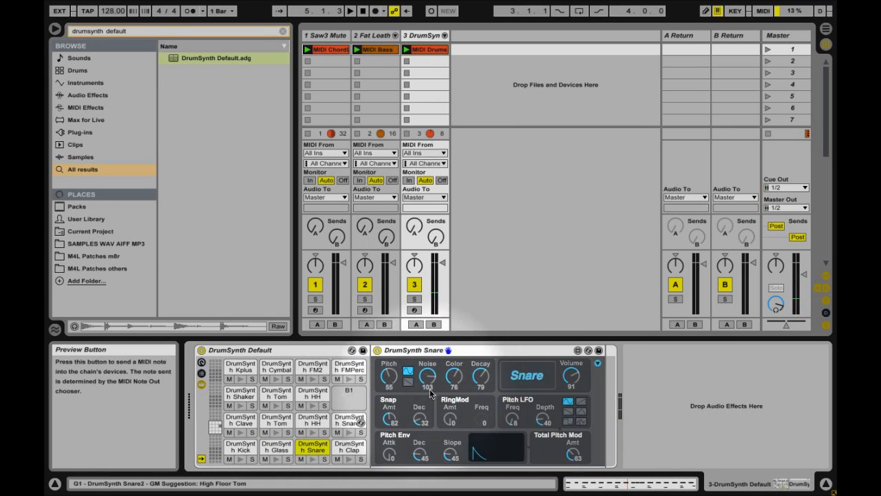
{"action": "left_click", "coordinate": [349, 446]}
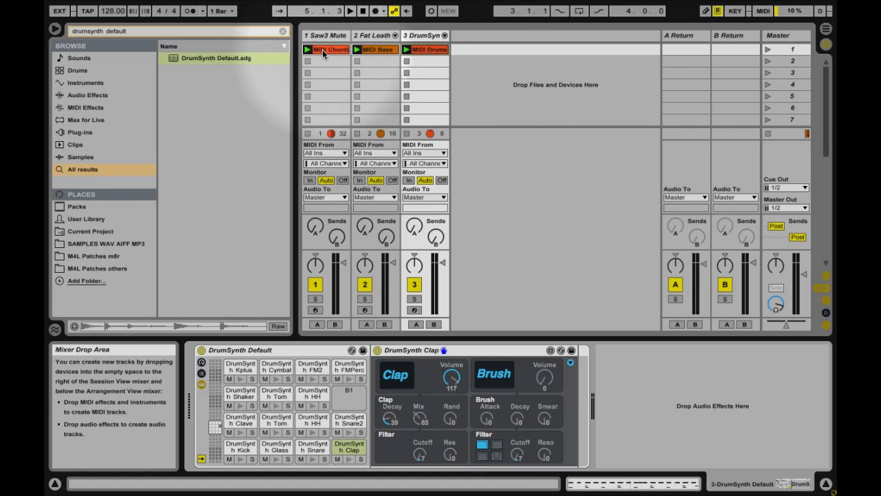
View the notes of the chord, bass and drum MIDI clips, and play the first scene with the replaced instruments
{"action": "left_click", "coordinate": [322, 49]}
{"action": "left_click", "coordinate": [377, 54]}
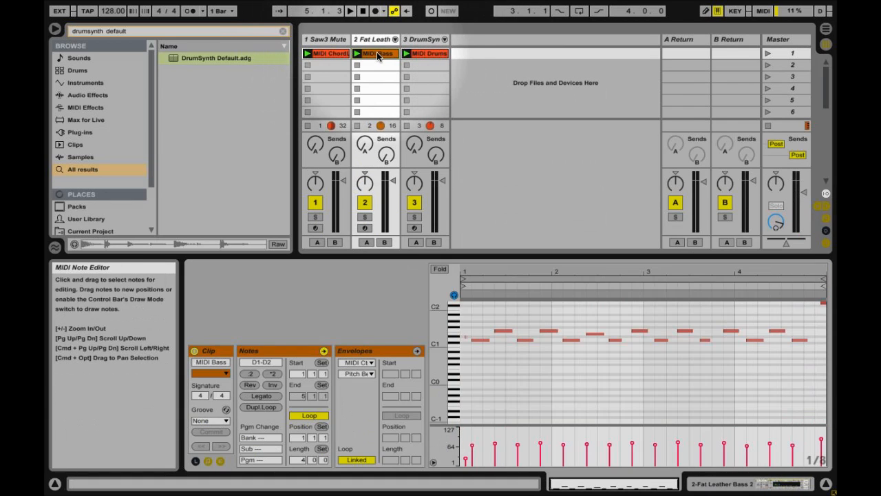
{"action": "left_click", "coordinate": [421, 54]}
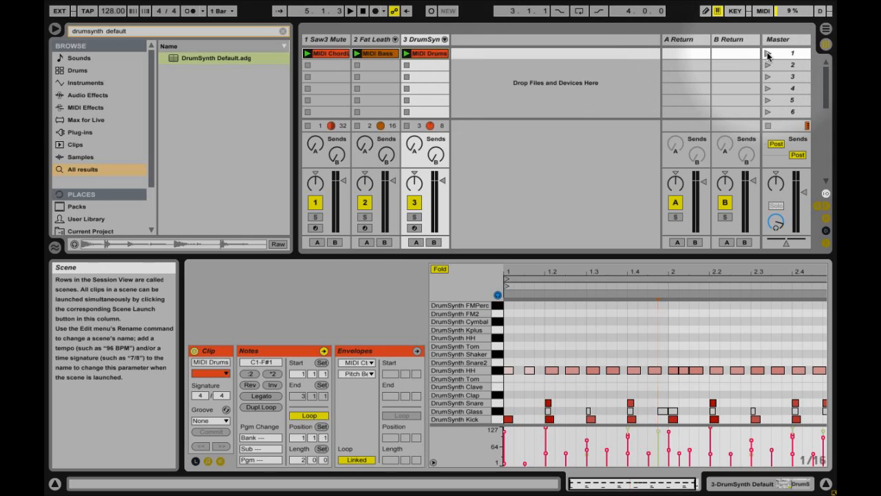
{"action": "left_click", "coordinate": [768, 55]}
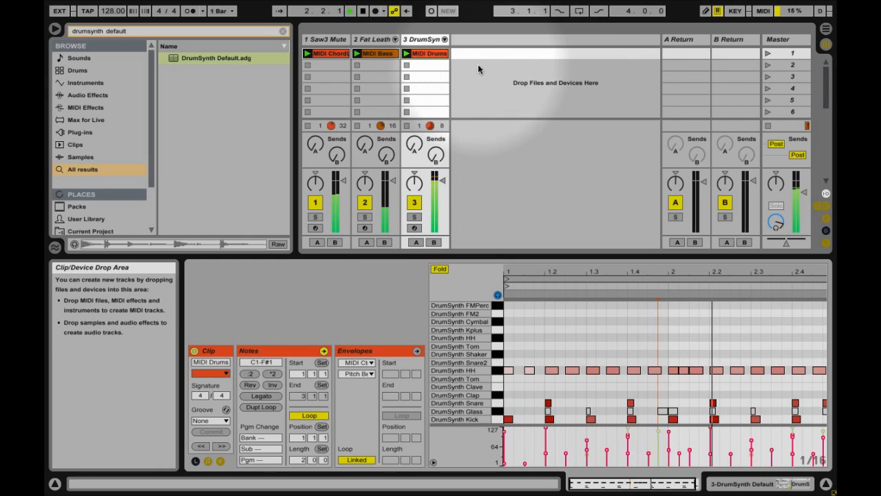
Transpose the MIDI Bass clip's notes down one octave, delete the very short note at its start, and stop playback
{"action": "left_click", "coordinate": [378, 55]}
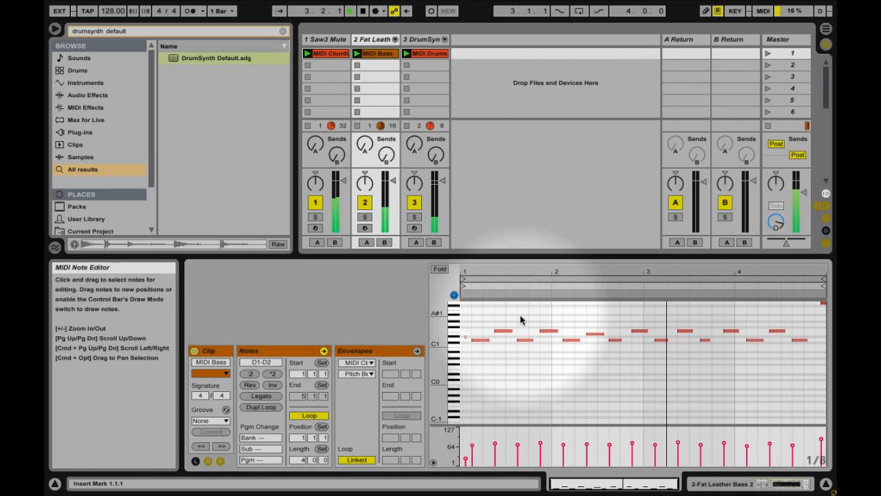
{"action": "key", "text": "shift+Down"}
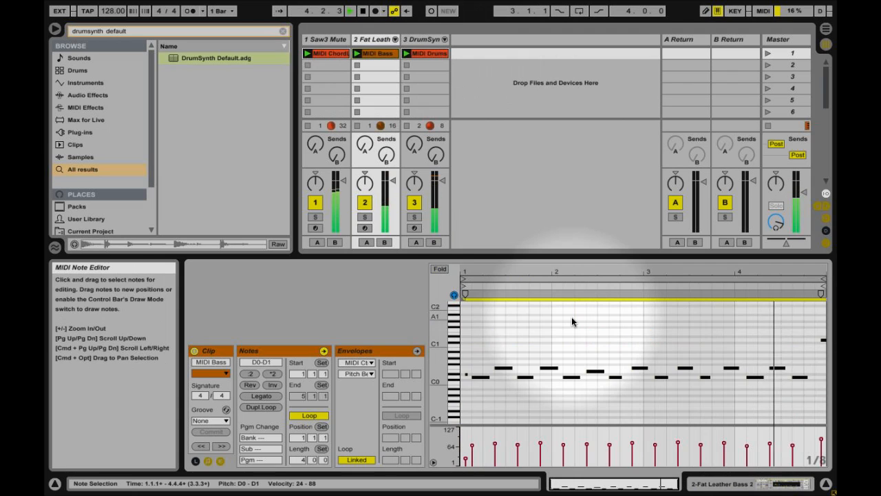
{"action": "left_click", "coordinate": [466, 376]}
{"action": "key", "text": "Delete"}
{"action": "left_click", "coordinate": [501, 345]}
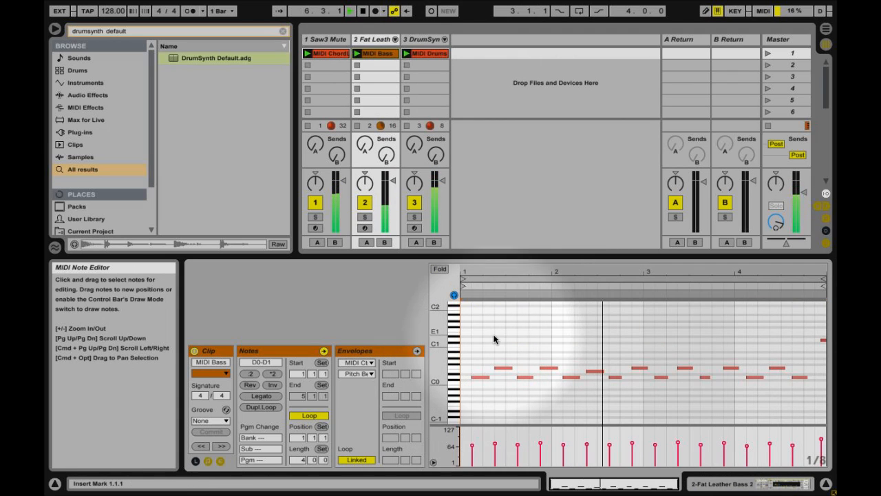
{"action": "left_click", "coordinate": [363, 11]}
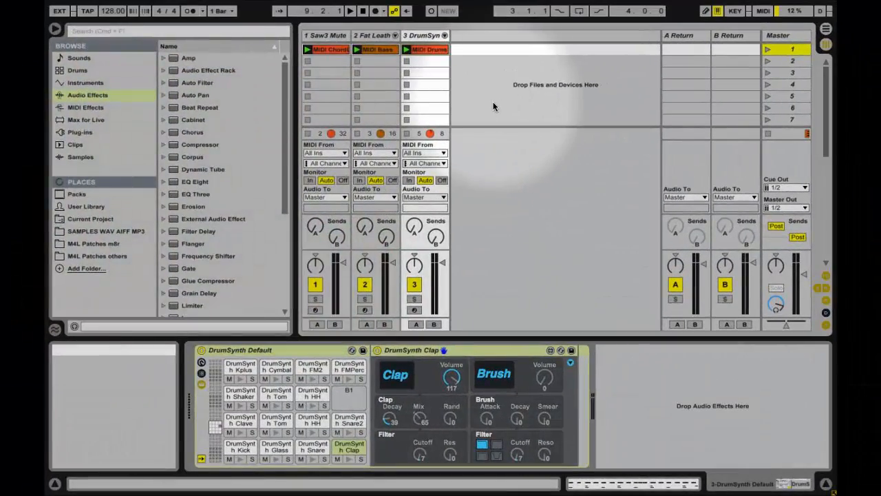
Insert an audio track after the drum track, deactivate it and lower its volume
{"action": "right_click", "coordinate": [470, 68]}
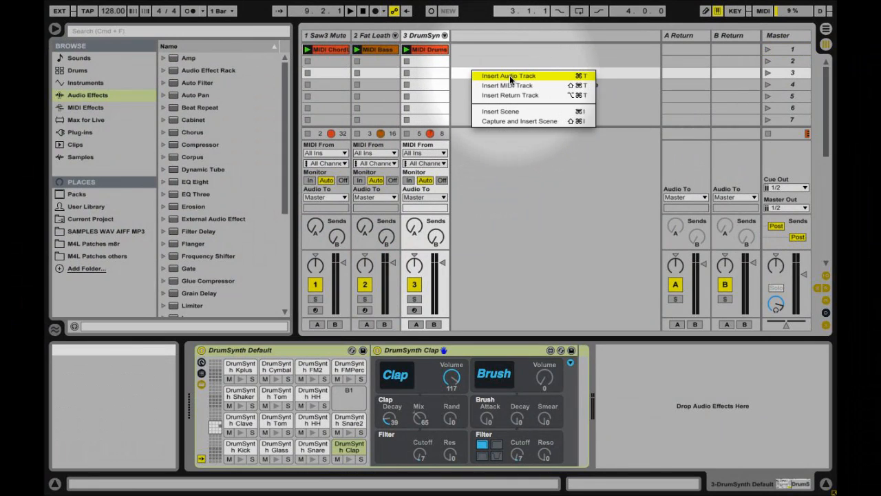
{"action": "left_click", "coordinate": [534, 78]}
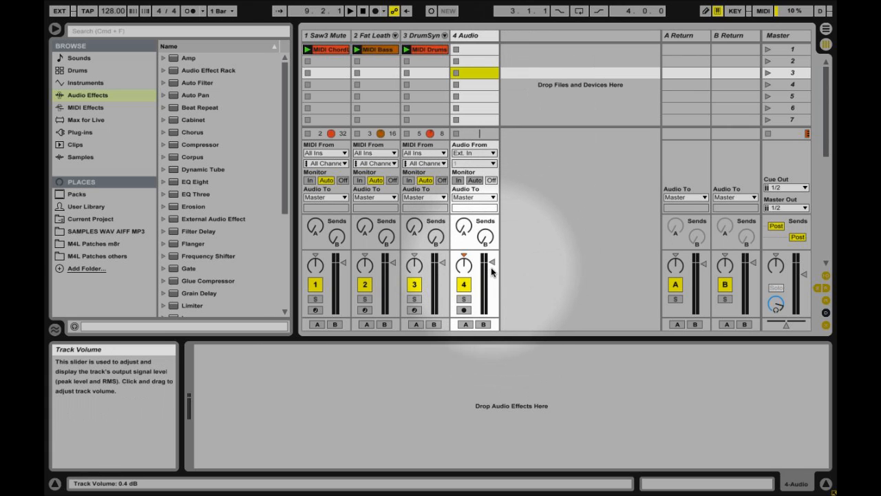
{"action": "left_click", "coordinate": [464, 284]}
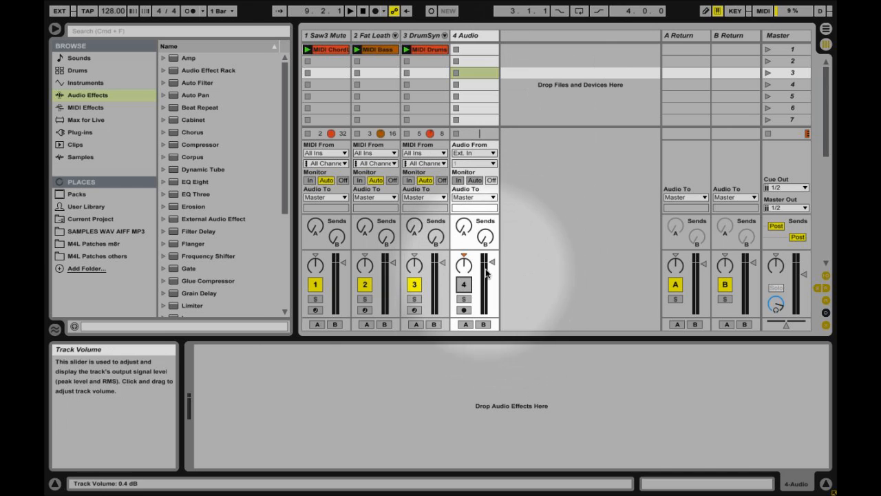
{"action": "left_click_drag", "start_coordinate": [487, 273], "coordinate": [487, 294]}
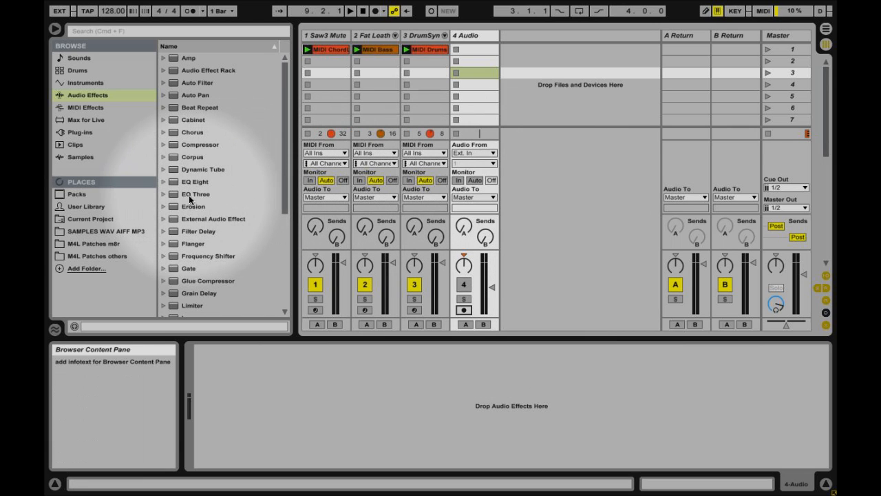
Add EQ Three to the new audio track and save it as the default audio track, overwriting the existing default
{"action": "left_click_drag", "start_coordinate": [188, 195], "coordinate": [312, 390]}
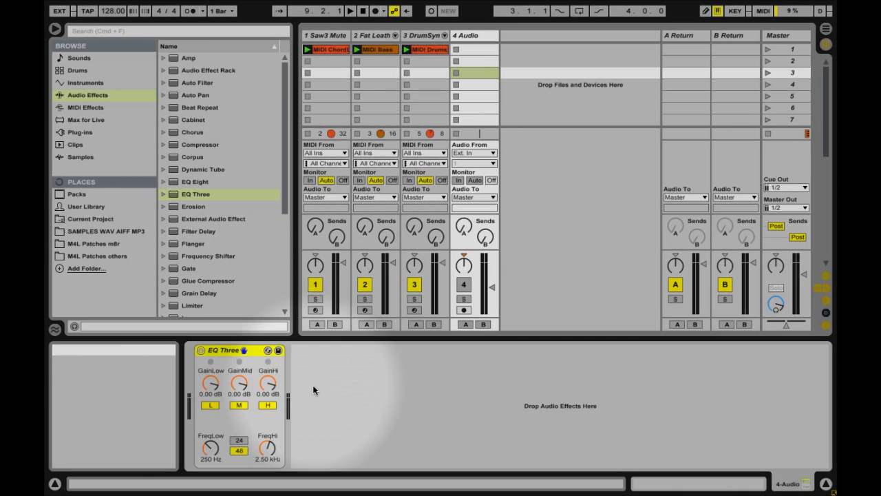
{"action": "right_click", "coordinate": [474, 39]}
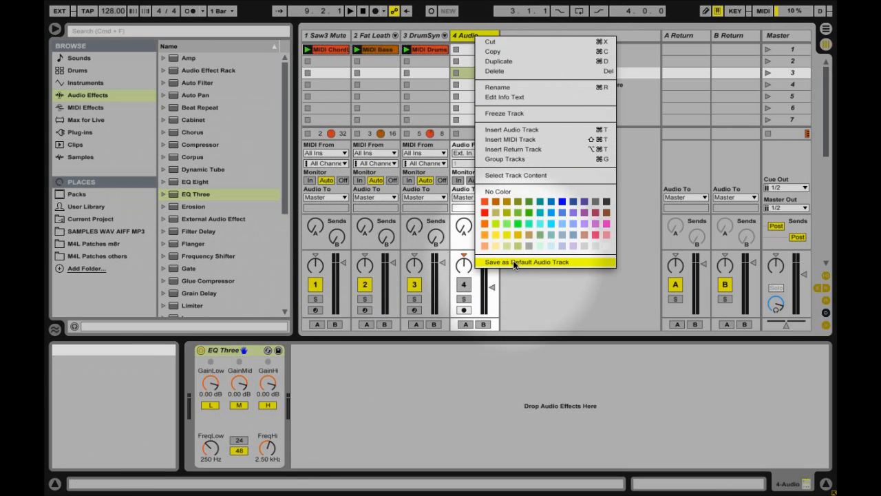
{"action": "left_click", "coordinate": [512, 261]}
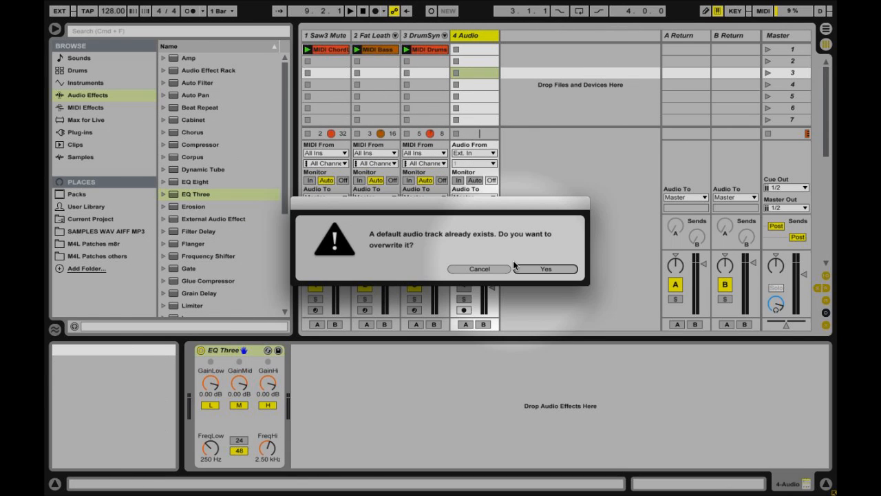
{"action": "left_click", "coordinate": [558, 270]}
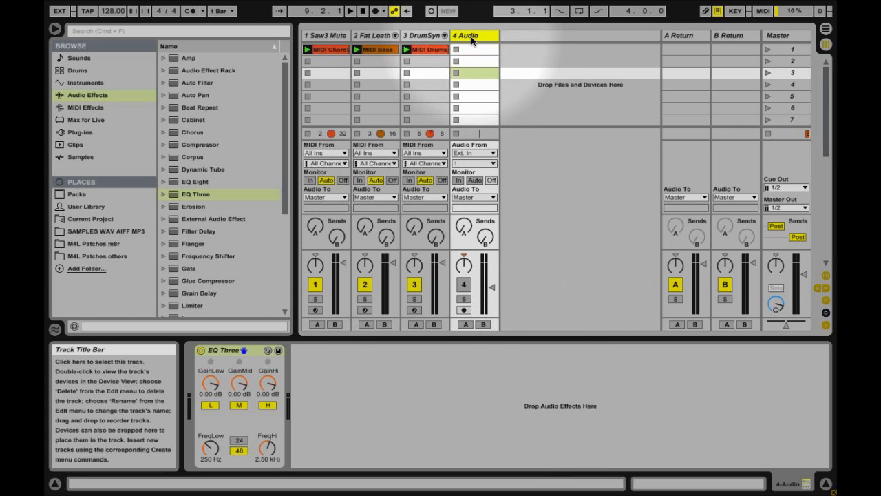
Delete the 4 Audio track and insert a fresh audio track in its place to test the saved default
{"action": "key", "text": "Delete"}
{"action": "scroll", "coordinate": [482, 51], "scroll_direction": "down", "scroll_amount": 1}
{"action": "right_click", "coordinate": [491, 62]}
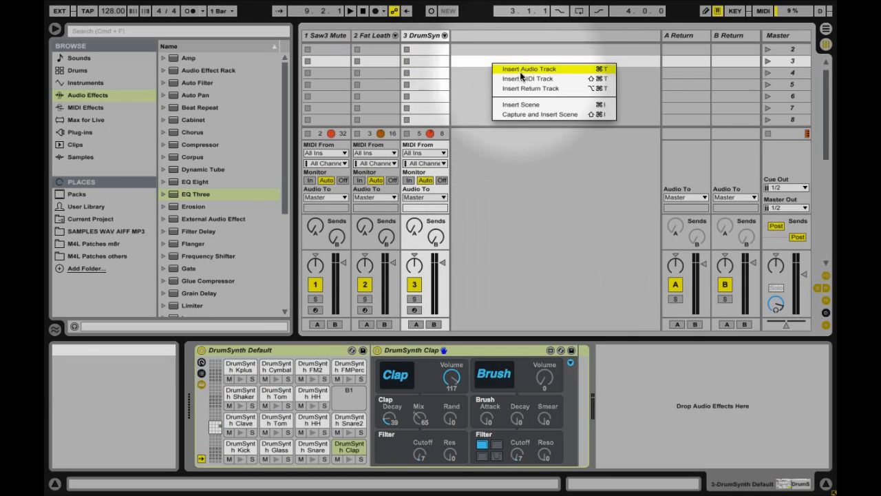
{"action": "left_click", "coordinate": [561, 70]}
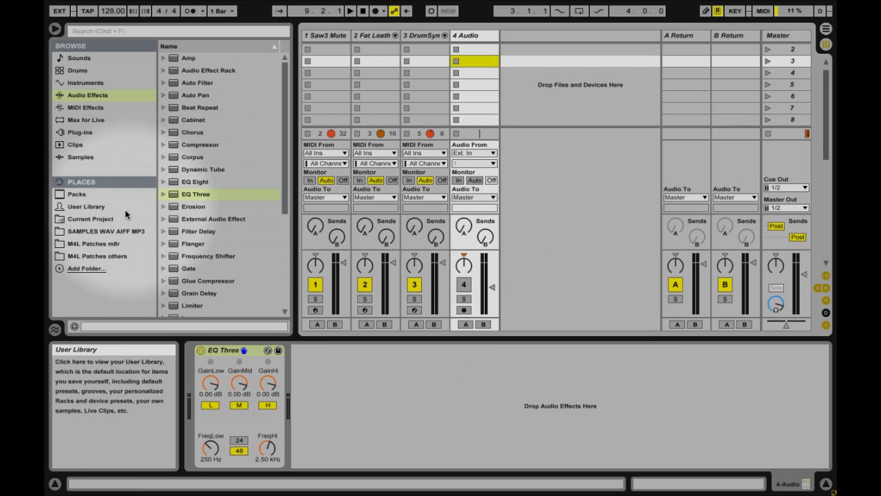
Inspect the default audio and MIDI track folders under Defaults, Creating Tracks in the User Library
{"action": "left_click", "coordinate": [87, 208]}
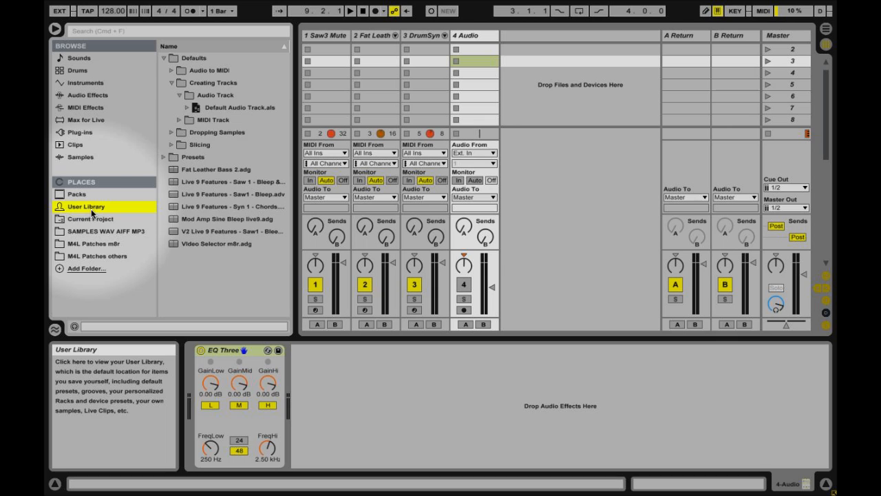
{"action": "left_click", "coordinate": [194, 60]}
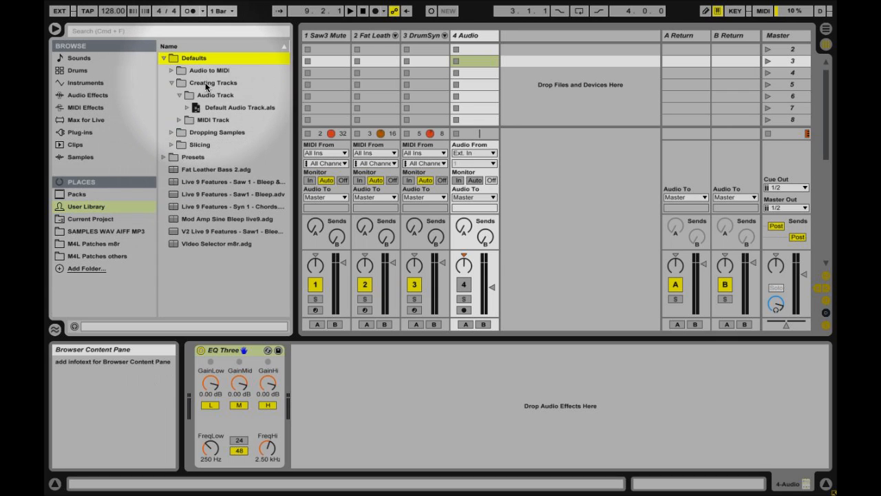
{"action": "left_click", "coordinate": [217, 82]}
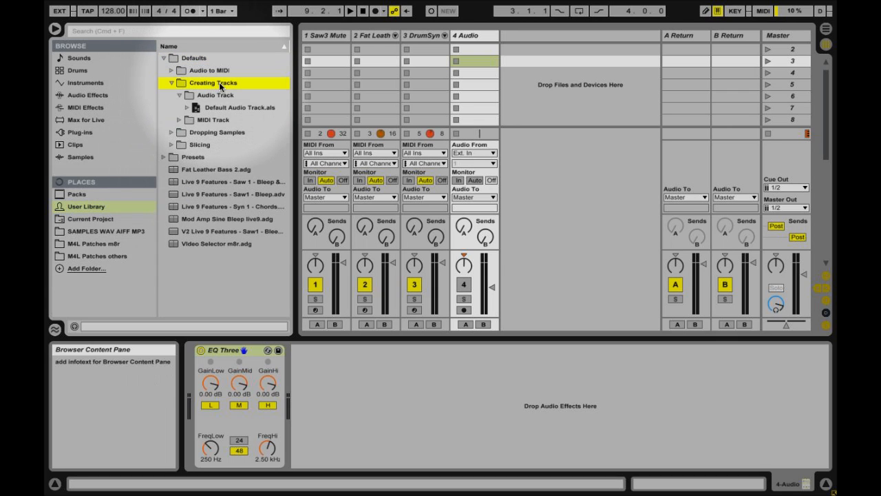
{"action": "left_click", "coordinate": [209, 95]}
{"action": "left_click", "coordinate": [214, 121]}
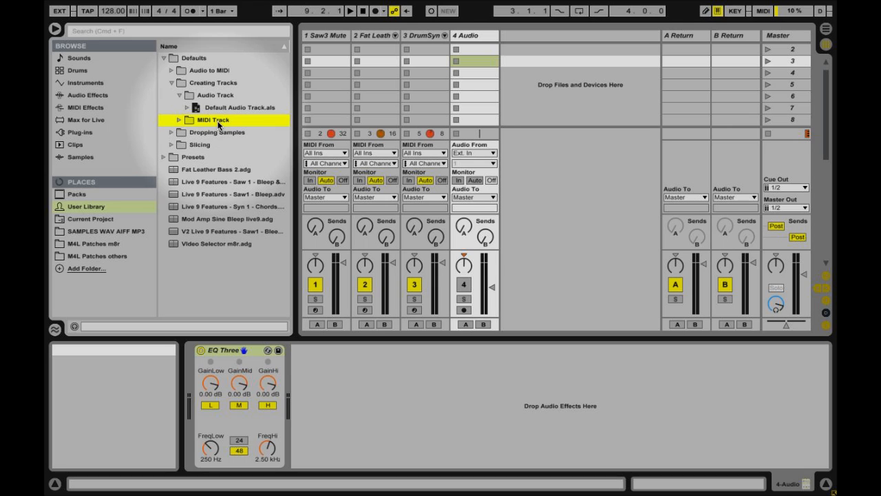
Collapse the Audio Track and Creating Tracks folders and review the Audio to MIDI, Dropping Samples and Slicing default folders
{"action": "left_click", "coordinate": [179, 95]}
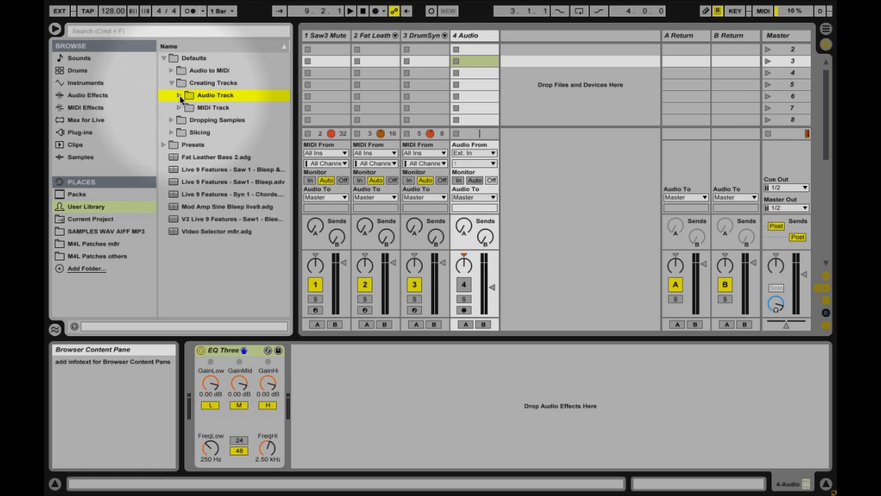
{"action": "left_click", "coordinate": [172, 84]}
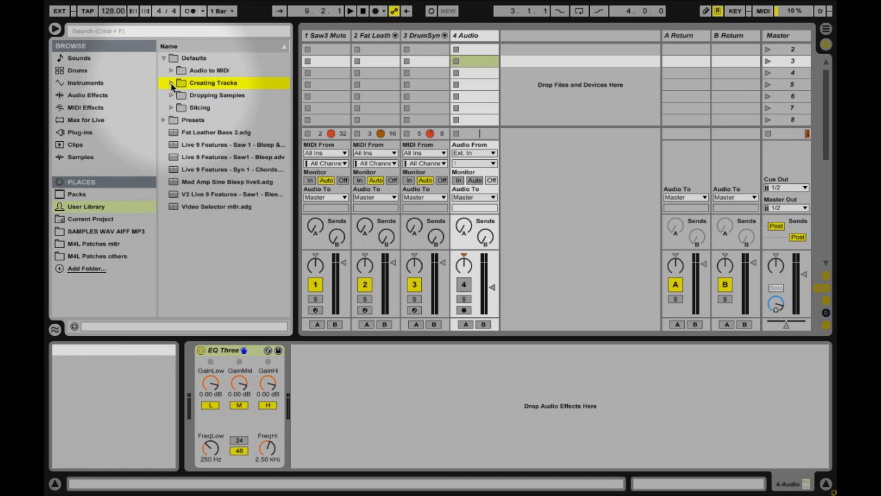
{"action": "left_click", "coordinate": [224, 71]}
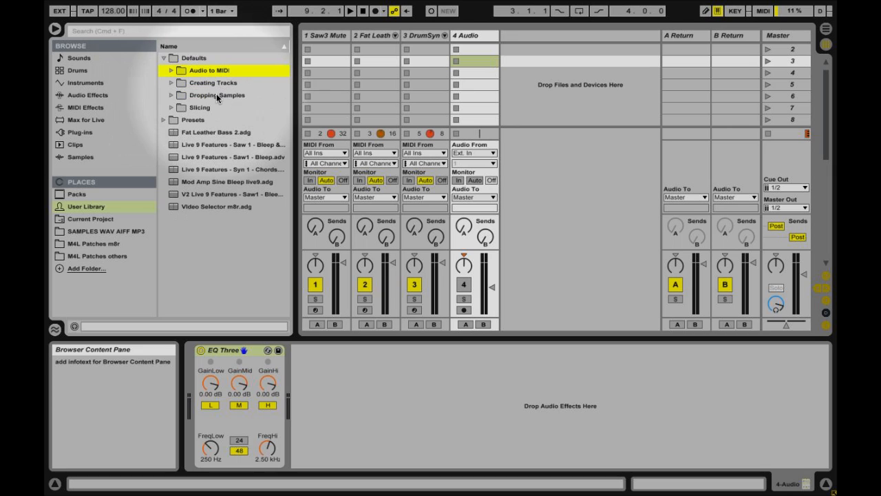
{"action": "left_click", "coordinate": [230, 94]}
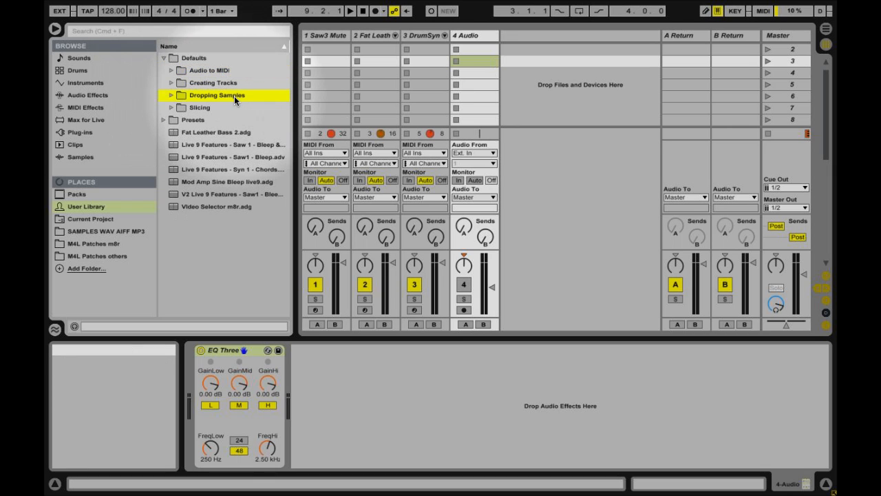
{"action": "left_click", "coordinate": [230, 108]}
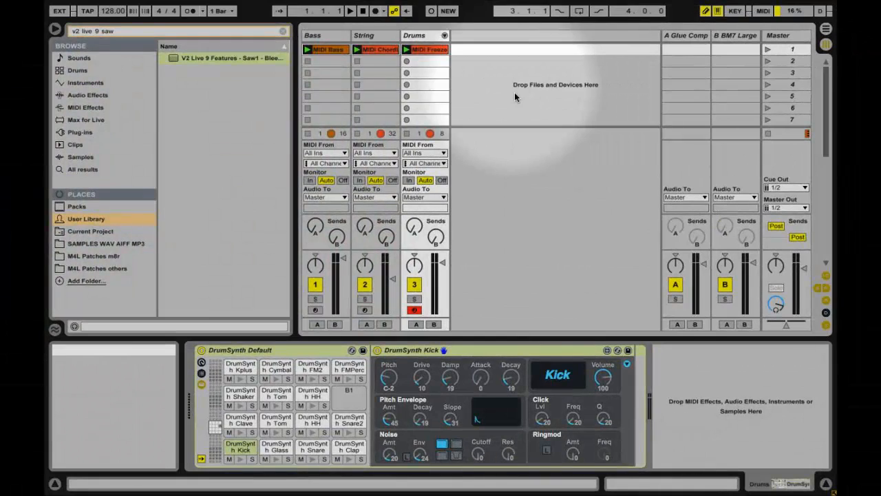
Load the V2 Live 9 Features - Saw1 preset onto a new MIDI track and map its first clip slot to MIDI CC 46
{"action": "left_click_drag", "start_coordinate": [194, 58], "coordinate": [466, 72]}
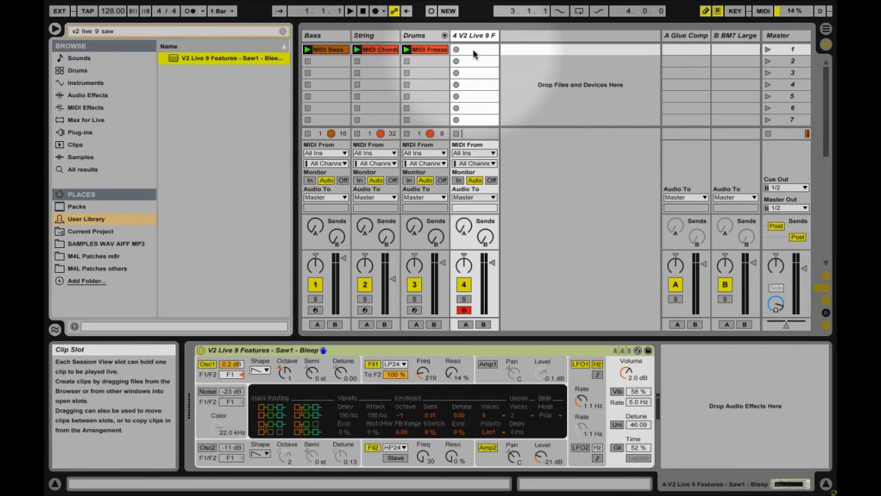
{"action": "left_click", "coordinate": [473, 50]}
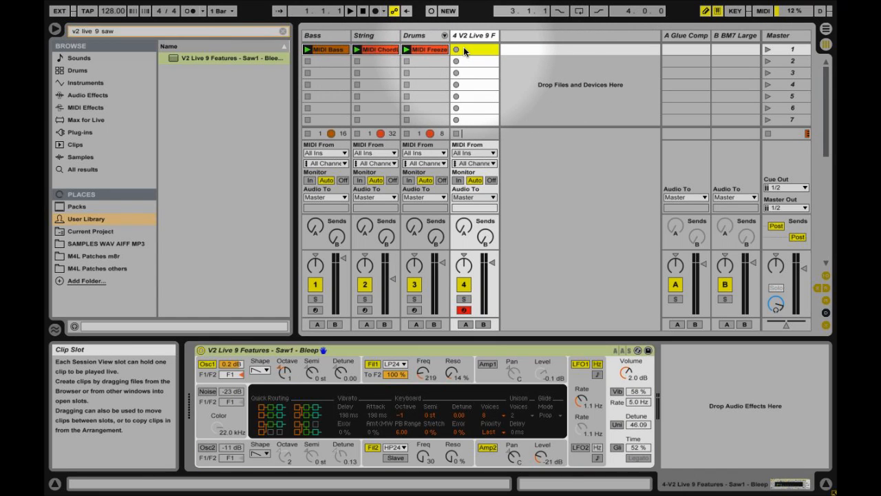
{"action": "left_click", "coordinate": [764, 11]}
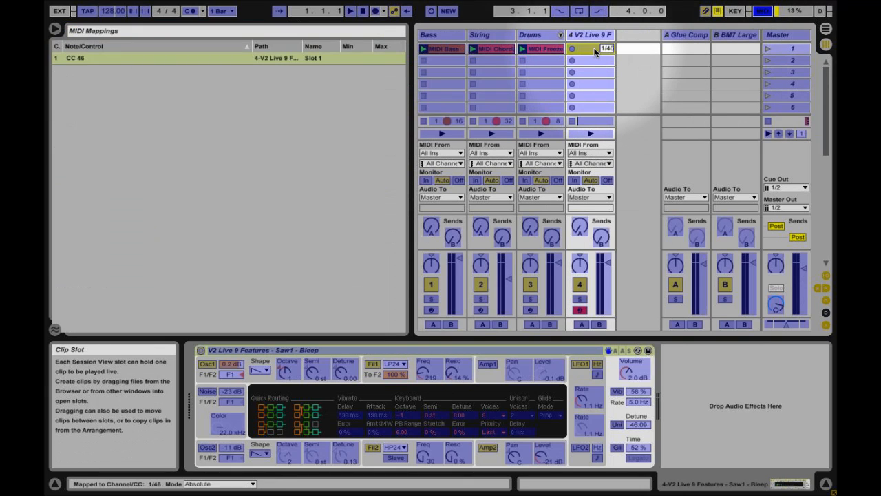
{"action": "left_click", "coordinate": [762, 11]}
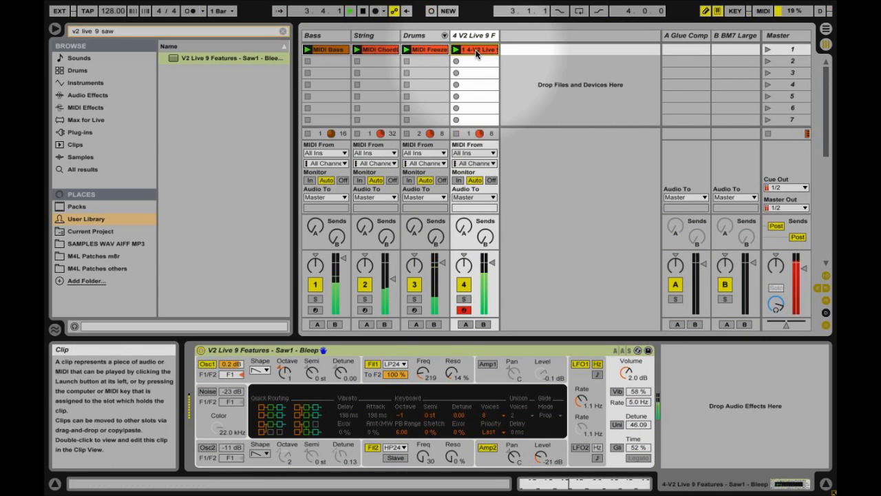
Open the recorded clip on track 4 in the MIDI Note Editor and stop playback
{"action": "double_click", "coordinate": [477, 55]}
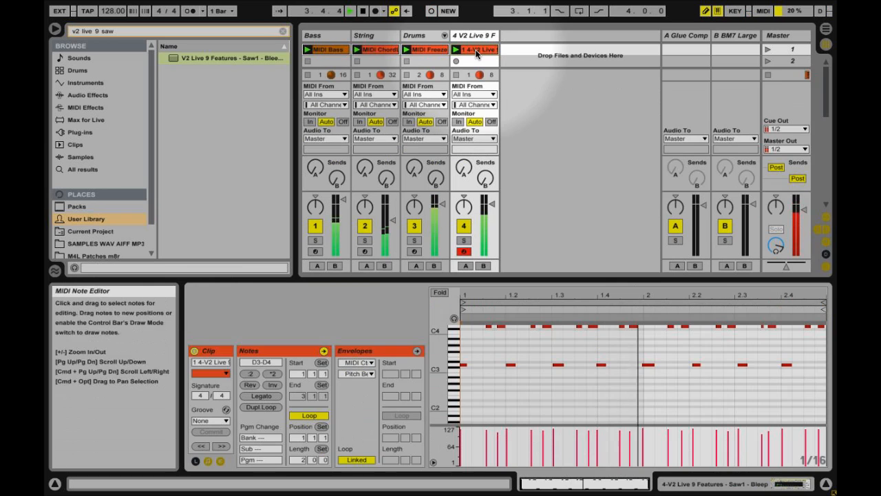
{"action": "left_click", "coordinate": [363, 13]}
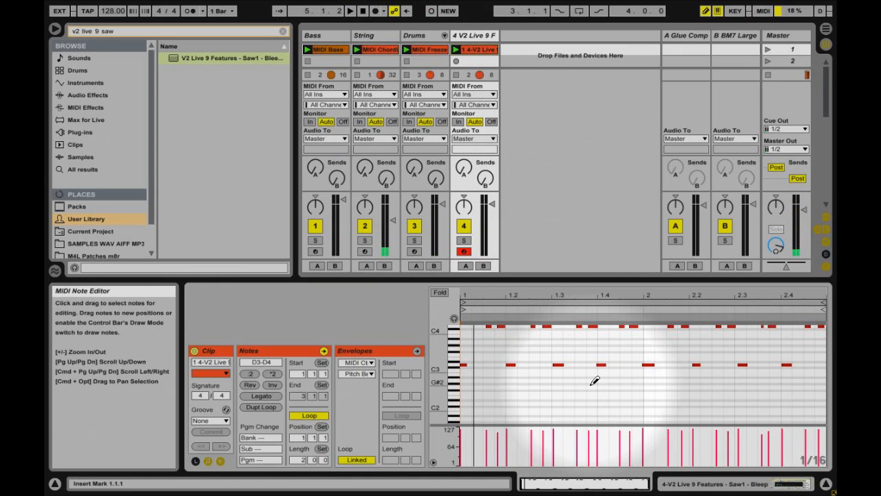
{"action": "scroll", "coordinate": [594, 380], "scroll_direction": "up", "scroll_amount": 1}
{"action": "scroll", "coordinate": [595, 380], "scroll_direction": "up", "scroll_amount": 1}
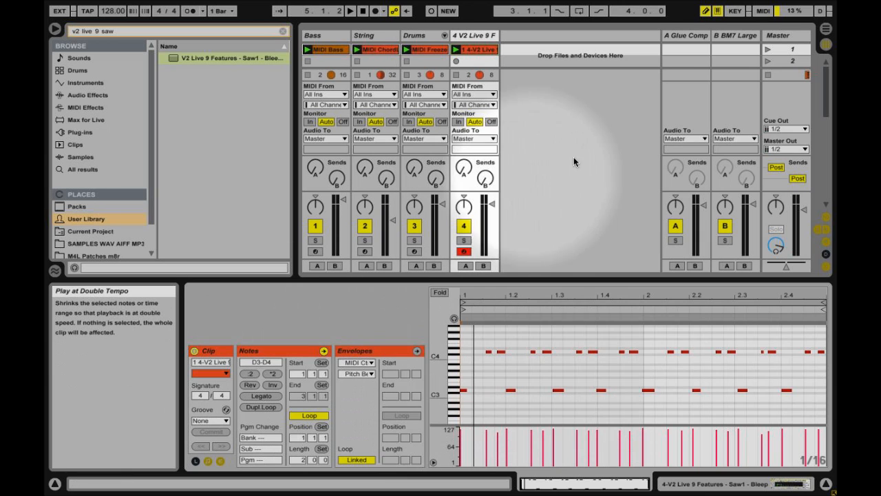
Launch scene 1, try the track 4 clip's notes at double tempo and return them to their original length
{"action": "left_click", "coordinate": [766, 49]}
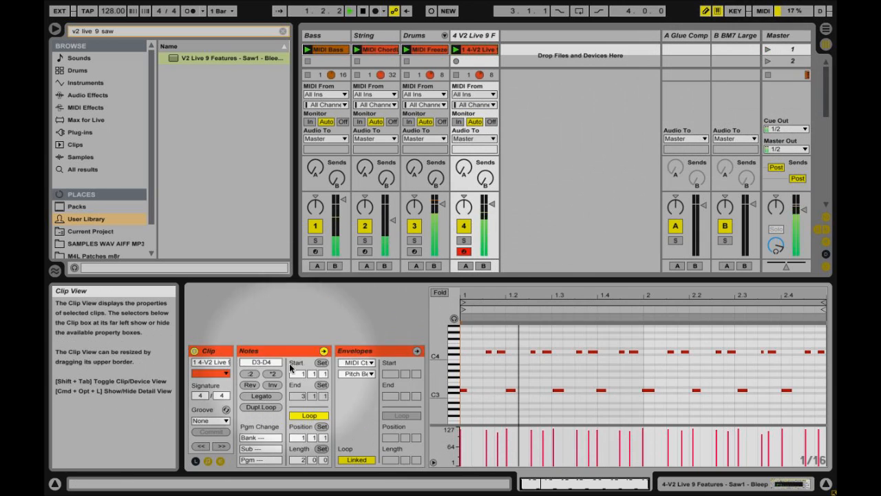
{"action": "left_click", "coordinate": [253, 375]}
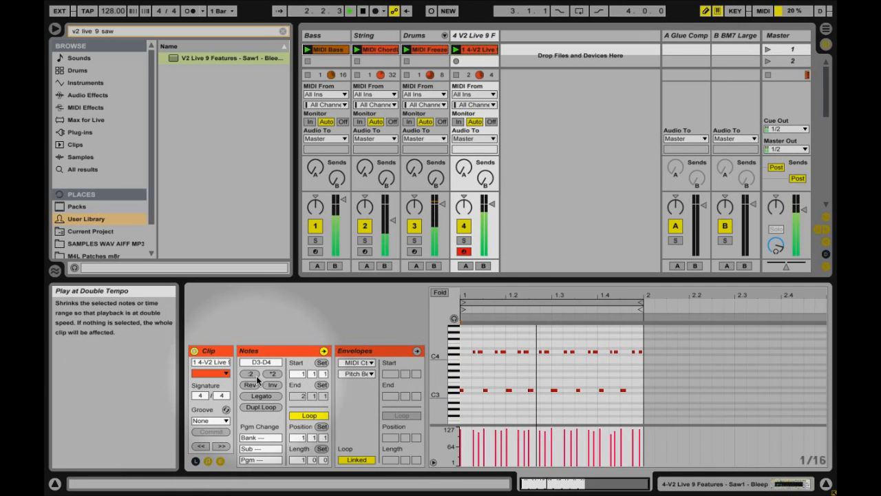
{"action": "left_click", "coordinate": [273, 373]}
Try reversing and inverting the clip's notes, and reverse and invert them again to restore the original pattern
{"action": "left_click", "coordinate": [250, 385]}
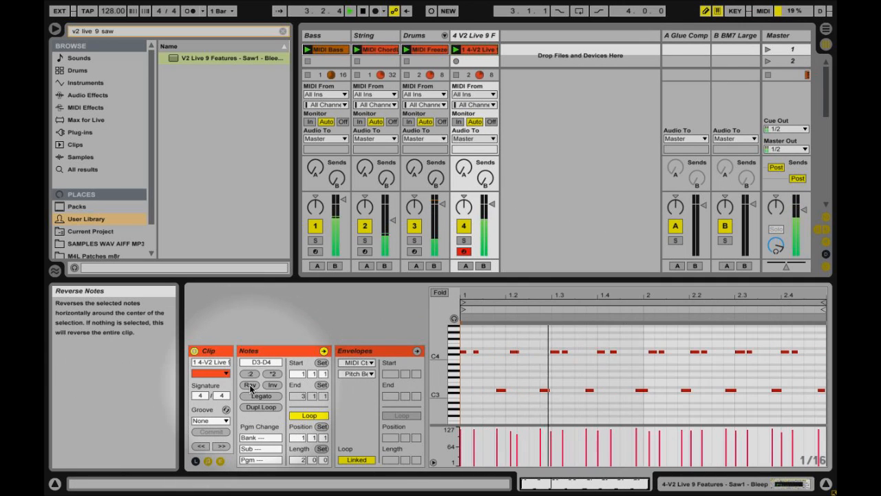
{"action": "left_click", "coordinate": [273, 384]}
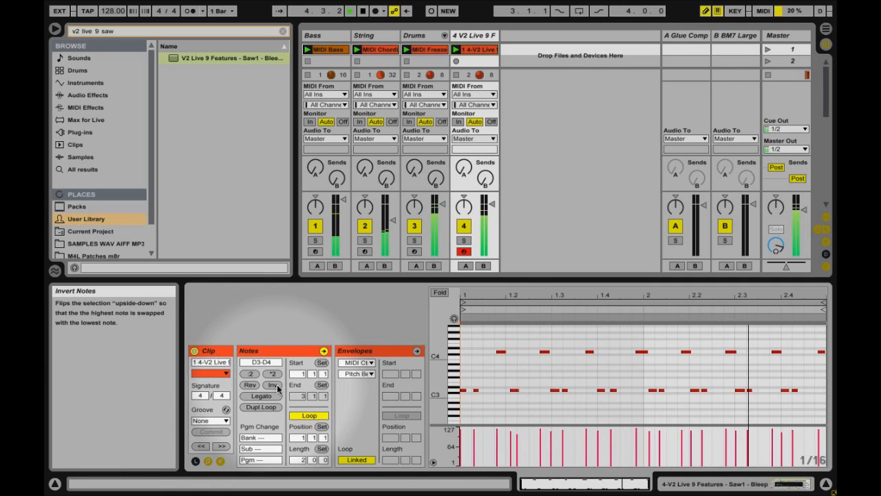
{"action": "left_click", "coordinate": [252, 385]}
{"action": "left_click", "coordinate": [273, 385]}
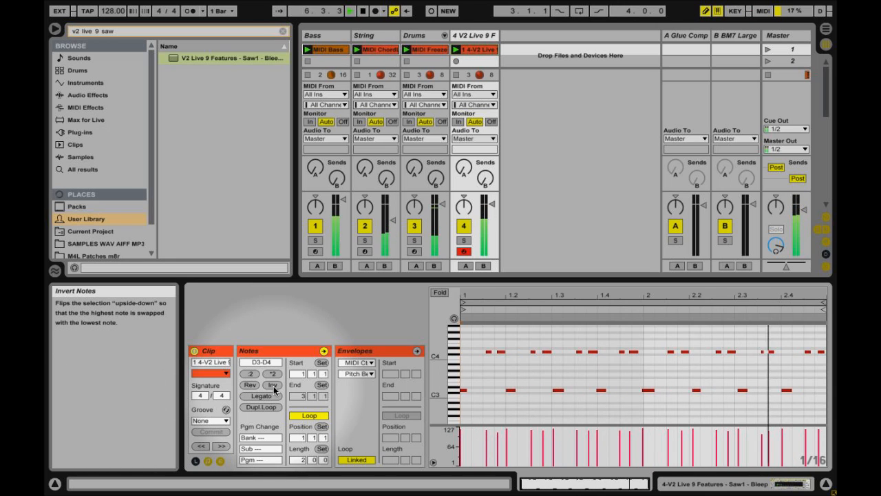
Force the clip's notes to legato, duplicate its loop to a length of four bars and stop playback
{"action": "left_click", "coordinate": [268, 397]}
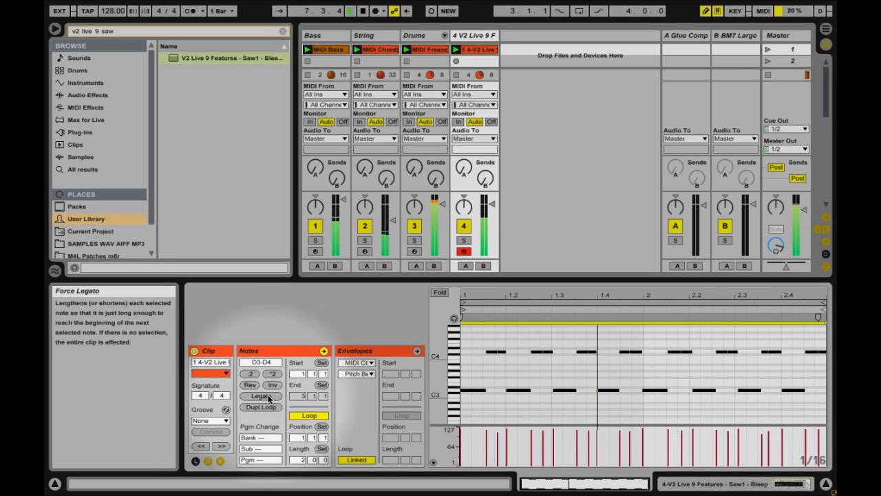
{"action": "left_click", "coordinate": [261, 407]}
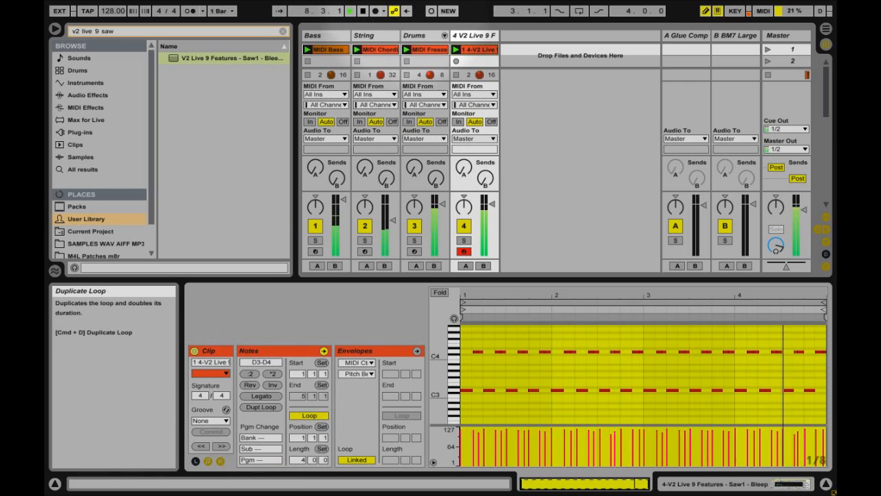
{"action": "left_click", "coordinate": [363, 11]}
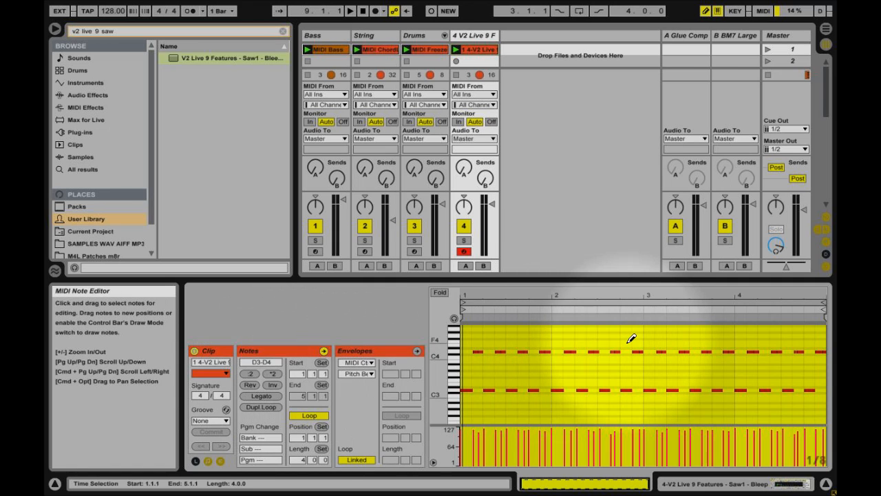
Turn off Draw Mode and try the MIDI stretch markers at bar 3 and at the end of the selected notes
{"action": "key", "text": "b"}
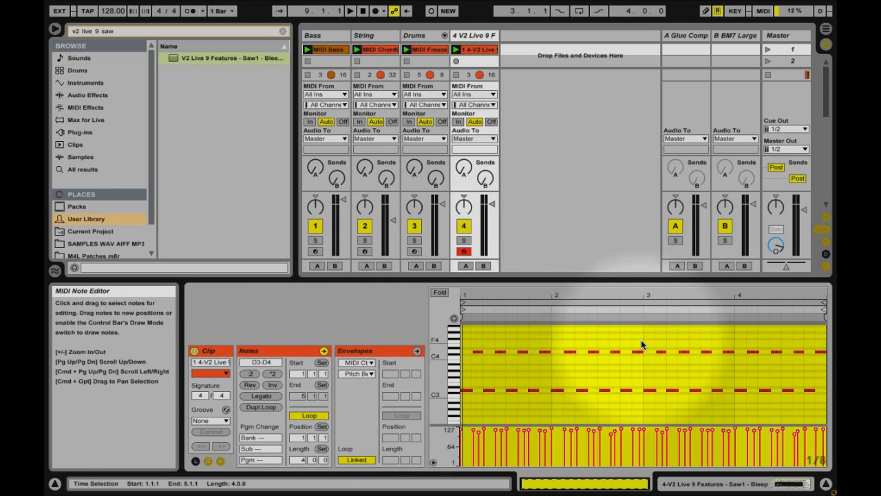
{"action": "mouse_move", "coordinate": [640, 317]}
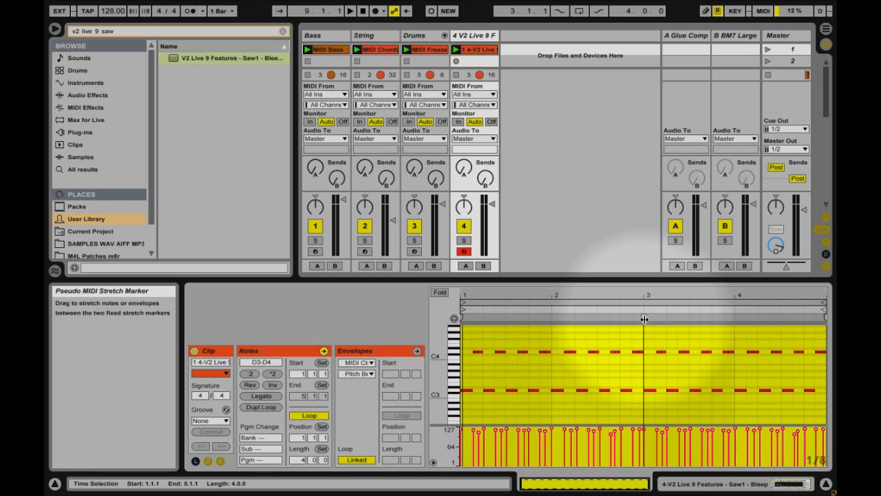
{"action": "mouse_move", "coordinate": [644, 318]}
{"action": "left_mouse_down"}
{"action": "mouse_move", "coordinate": [590, 318]}
{"action": "mouse_move", "coordinate": [739, 317]}
{"action": "mouse_move", "coordinate": [556, 317]}
{"action": "mouse_move", "coordinate": [757, 317]}
{"action": "mouse_move", "coordinate": [597, 316]}
{"action": "mouse_move", "coordinate": [645, 317]}
{"action": "left_mouse_up"}
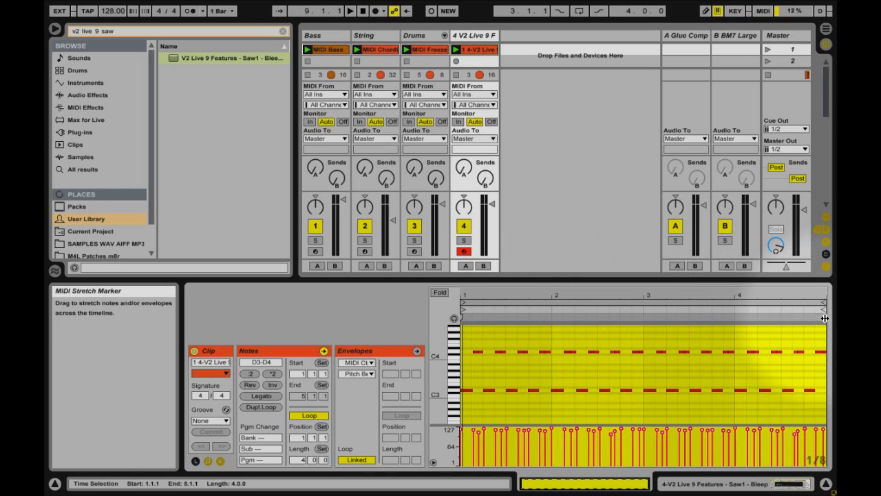
{"action": "mouse_move", "coordinate": [825, 318]}
{"action": "left_mouse_down"}
{"action": "mouse_move", "coordinate": [693, 315]}
{"action": "mouse_move", "coordinate": [826, 319]}
{"action": "left_mouse_up"}
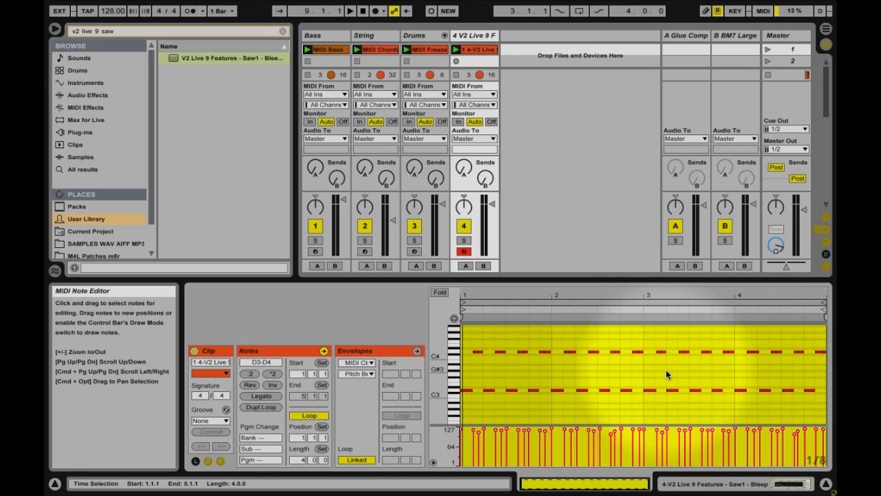
Turn Draw Mode back on and draw across the gap between the two note rows, from mid-bar 2 to late bar 3
{"action": "key", "text": "b"}
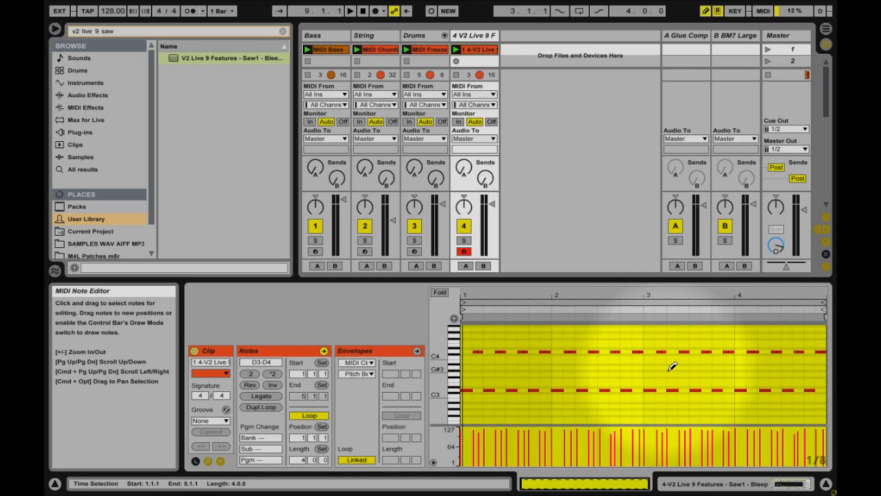
{"action": "left_click_drag", "start_coordinate": [599, 371], "coordinate": [711, 371]}
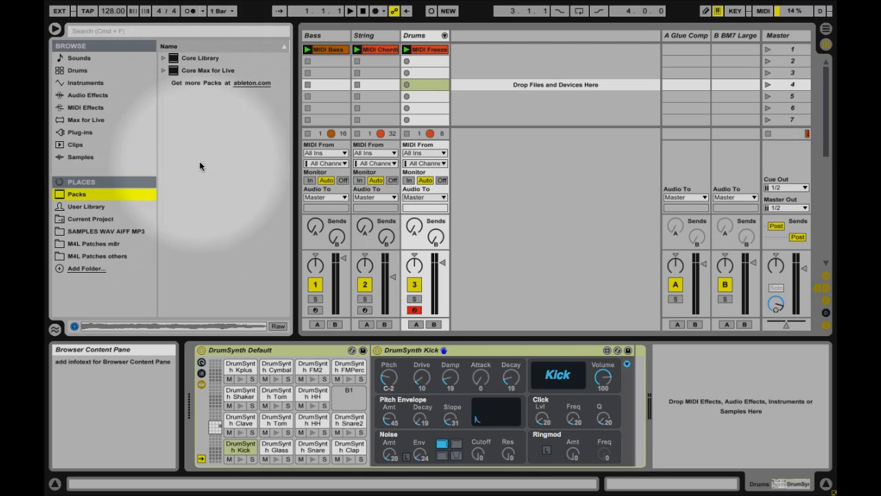
Look through the User Library and Current Project contents, collapsing the Processed samples folder
{"action": "left_click", "coordinate": [94, 208]}
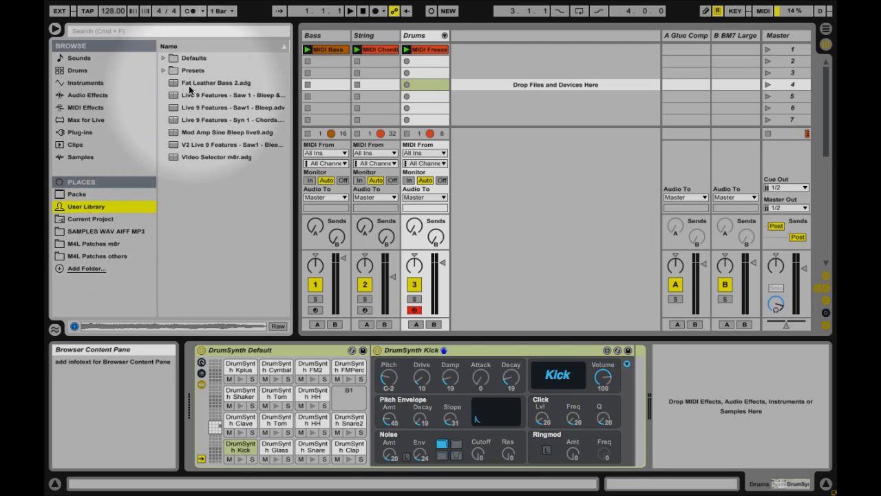
{"action": "left_click", "coordinate": [96, 218]}
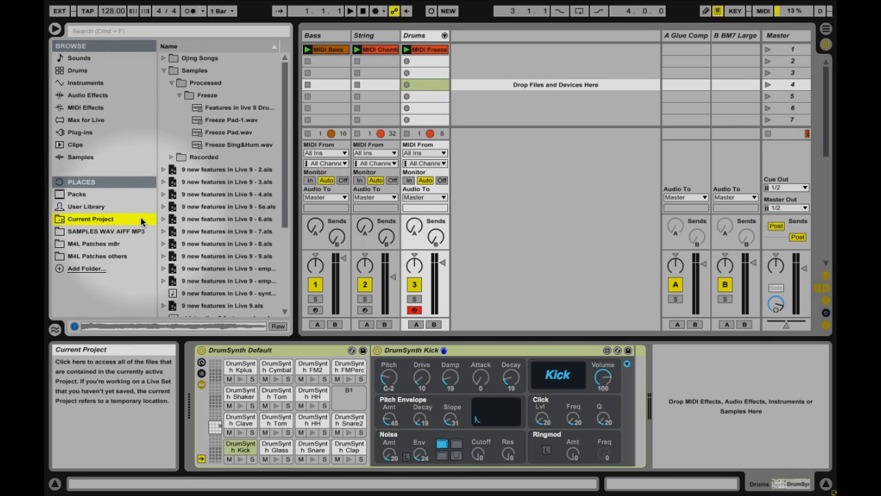
{"action": "left_click", "coordinate": [170, 83]}
{"action": "left_click", "coordinate": [171, 83]}
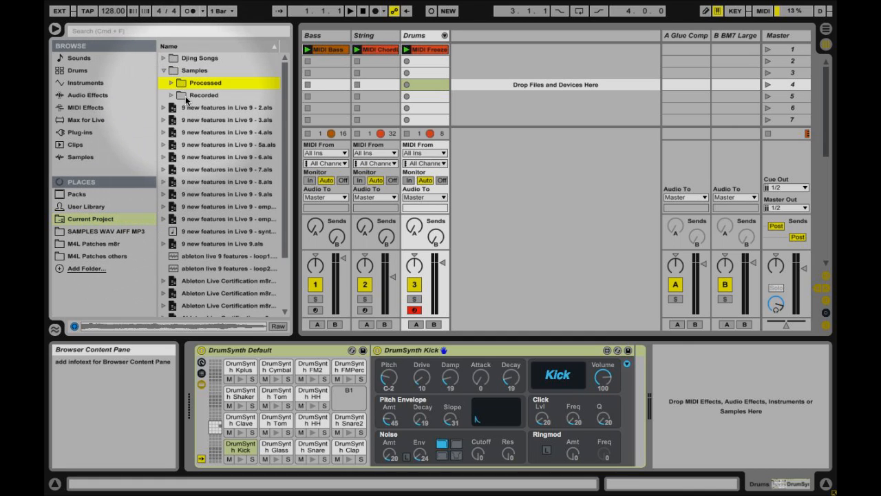
Browse the M4L Patches m8r folder and the Max for Live device categories, including Max Audio Effect
{"action": "left_click", "coordinate": [91, 244]}
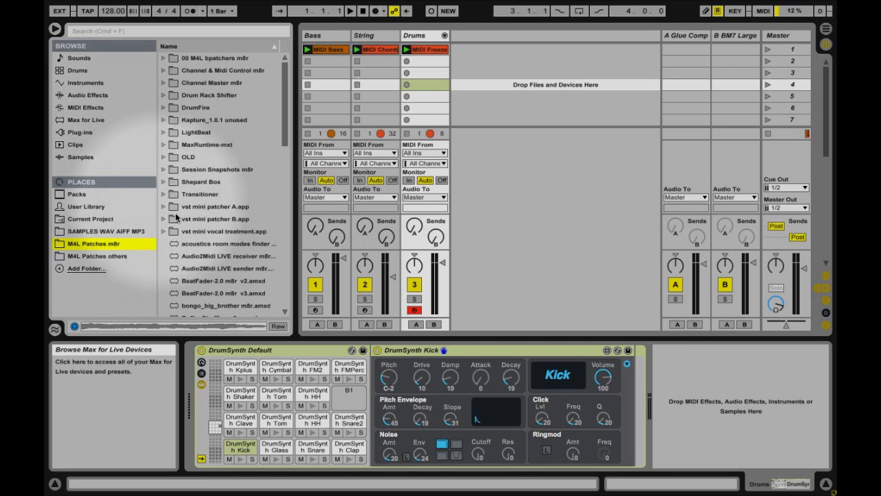
{"action": "scroll", "coordinate": [218, 239], "scroll_direction": "down", "scroll_amount": 15}
{"action": "scroll", "coordinate": [216, 239], "scroll_direction": "up", "scroll_amount": 15}
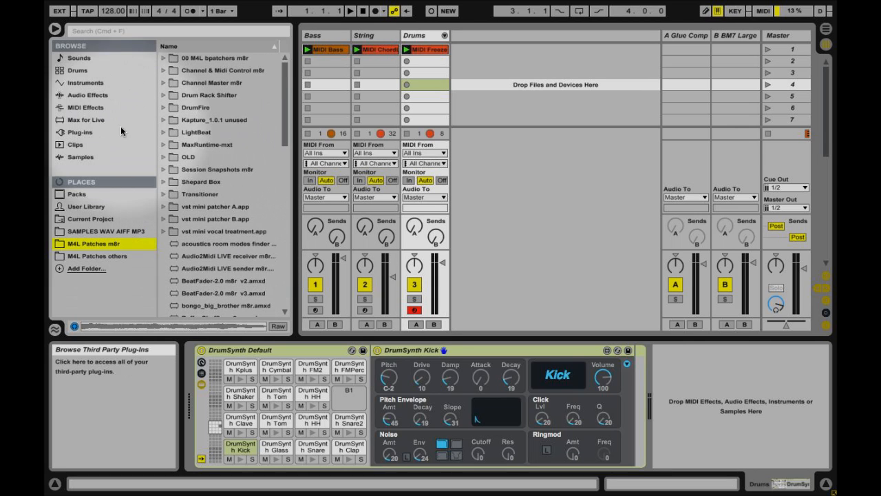
{"action": "left_click", "coordinate": [96, 120]}
{"action": "left_click", "coordinate": [164, 59]}
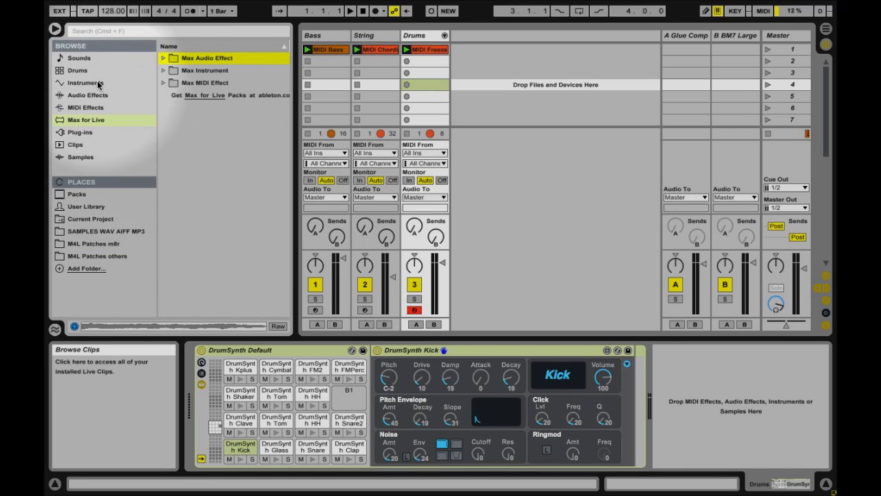
Search all browser results for "filter" and load Auto Filter onto a new audio track after Drums
{"action": "left_click", "coordinate": [108, 31]}
{"action": "type", "text": "filter"}
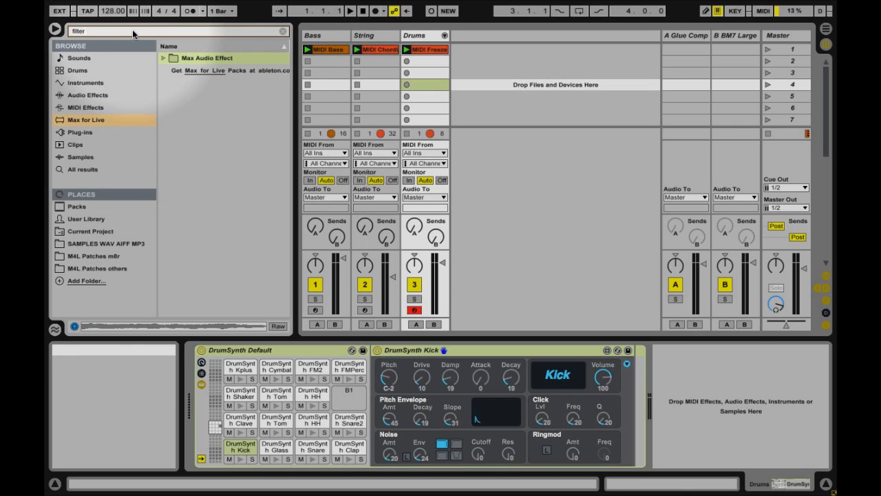
{"action": "left_click", "coordinate": [85, 169]}
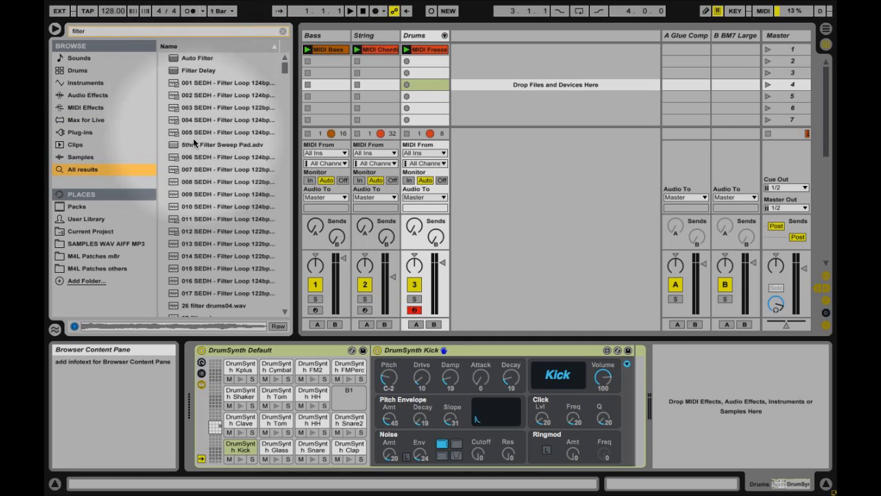
{"action": "left_click", "coordinate": [194, 61]}
{"action": "left_click_drag", "start_coordinate": [194, 61], "coordinate": [527, 50]}
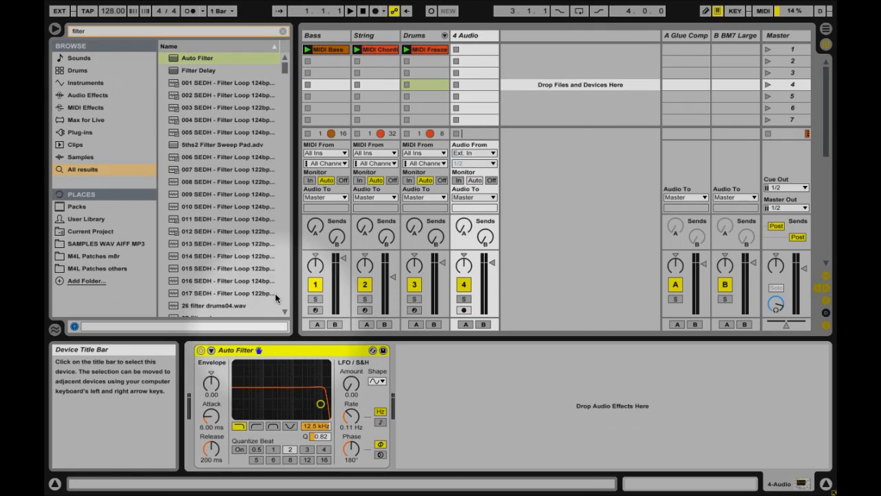
Preview the 001 SEDH Filter Loop and 5ths2 Filter Sweep Pad results, and load the pad onto a new track after 4 Audio
{"action": "left_click", "coordinate": [201, 84]}
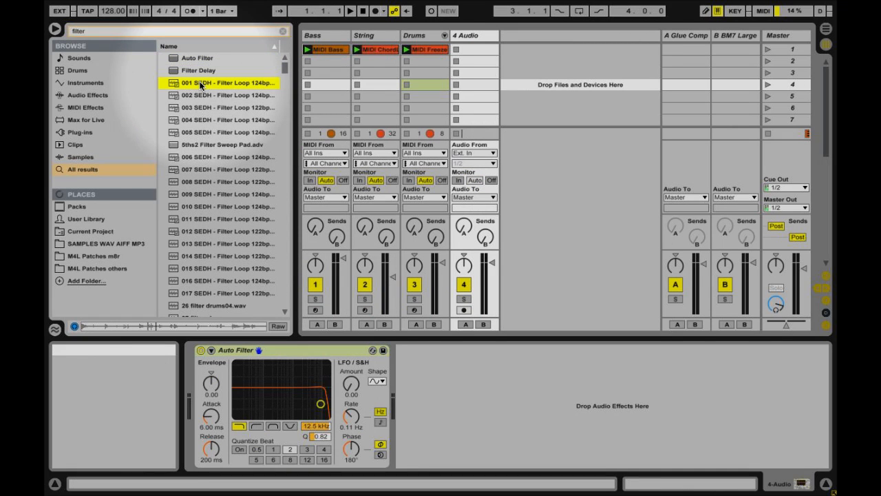
{"action": "left_click", "coordinate": [201, 146]}
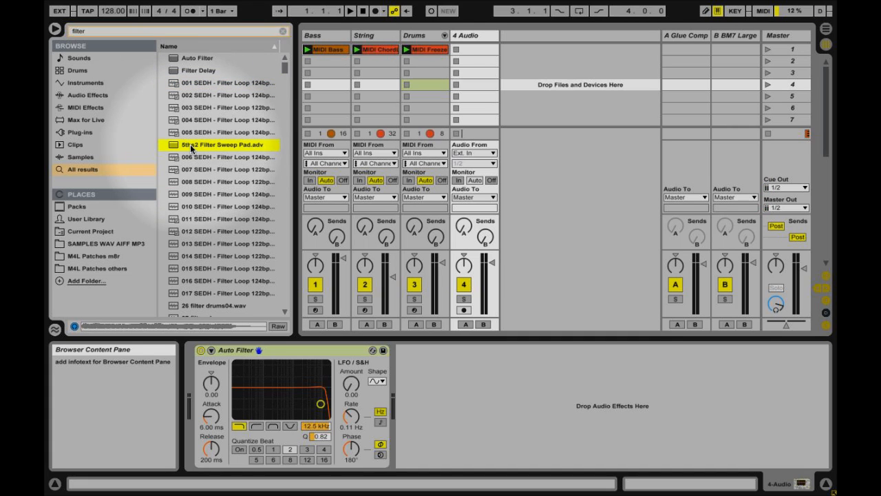
{"action": "left_click_drag", "start_coordinate": [191, 148], "coordinate": [520, 60]}
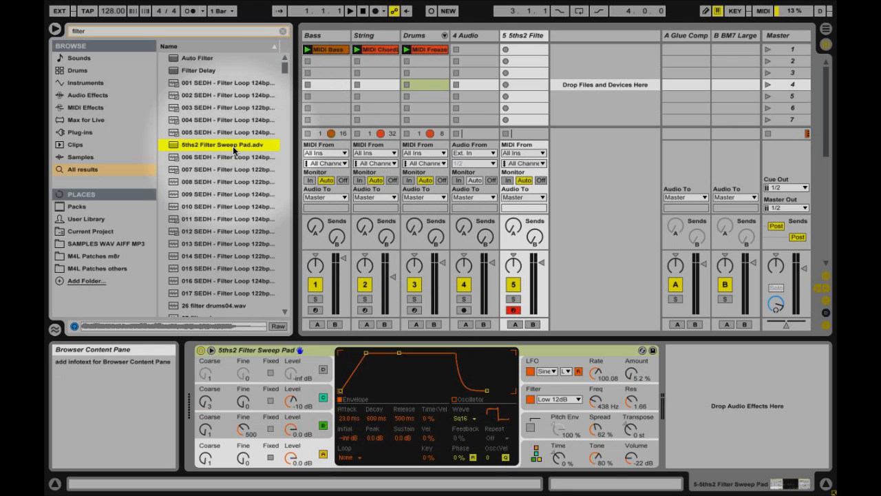
{"action": "key", "text": "Down"}
{"action": "key", "text": "Down"}
{"action": "key", "text": "Down"}
{"action": "key", "text": "Down"}
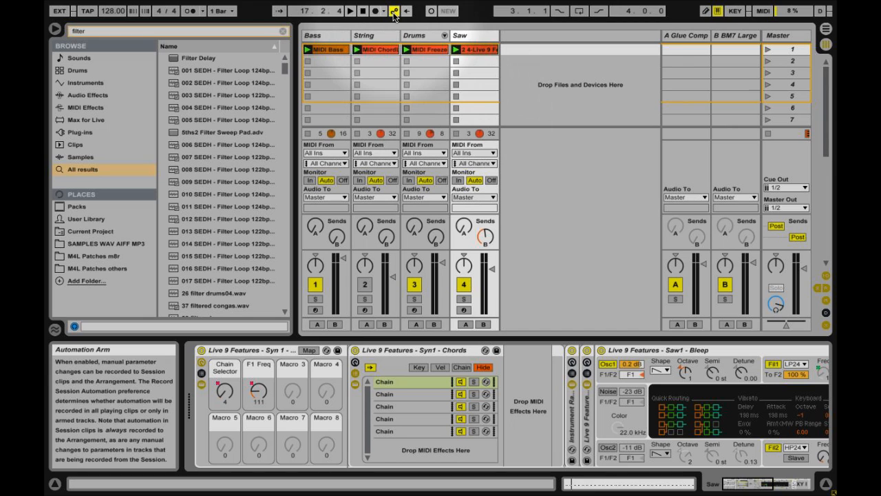
Arm the Saw track and delete the existing automation of its rack's F1 Freq and Chain Selector macros
{"action": "left_click", "coordinate": [465, 311]}
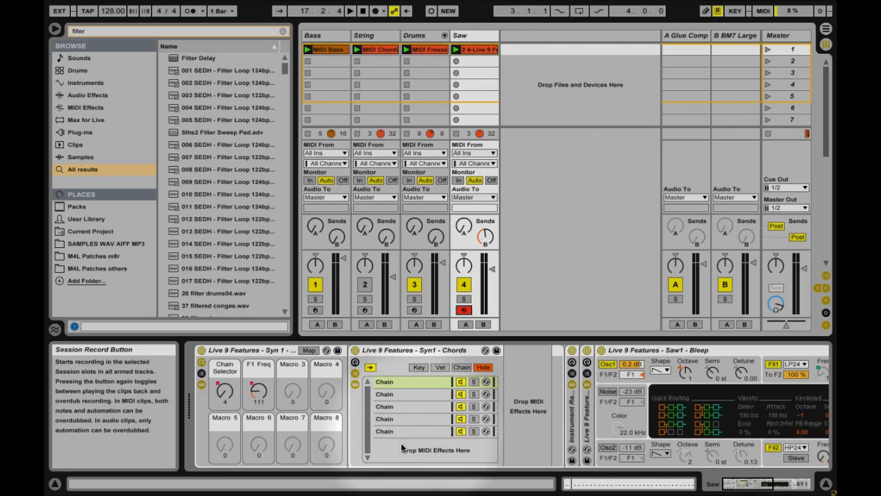
{"action": "right_click", "coordinate": [259, 391]}
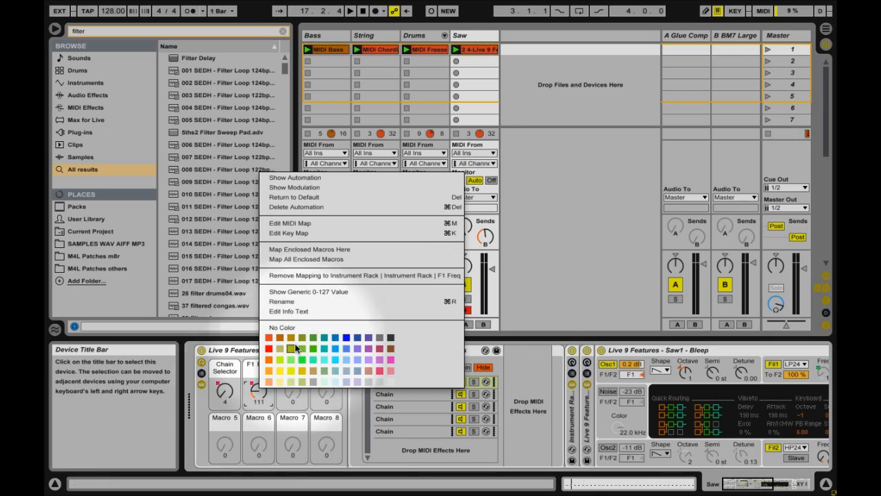
{"action": "left_click", "coordinate": [309, 207]}
{"action": "right_click", "coordinate": [224, 387]}
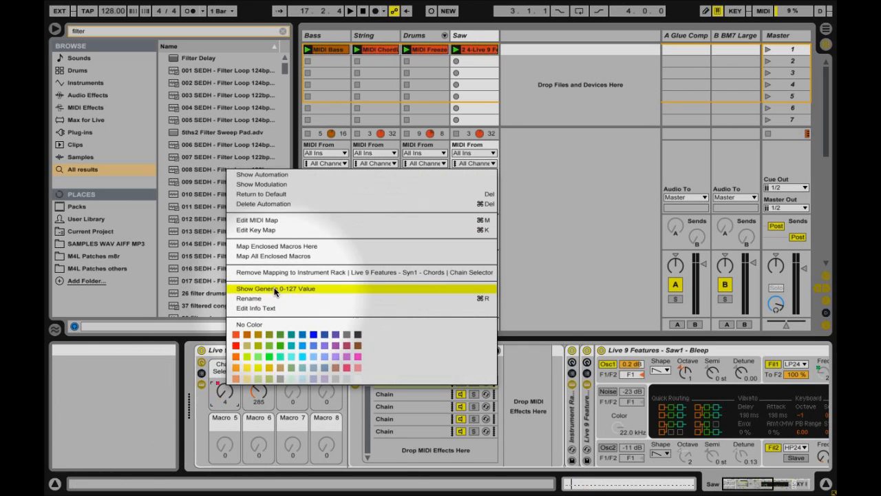
{"action": "left_click", "coordinate": [271, 203]}
Lower the rack's F1 Freq macro to 43 and its Chain Selector macro to 7
{"action": "left_click_drag", "start_coordinate": [264, 393], "coordinate": [264, 417]}
{"action": "left_click_drag", "start_coordinate": [226, 393], "coordinate": [226, 406]}
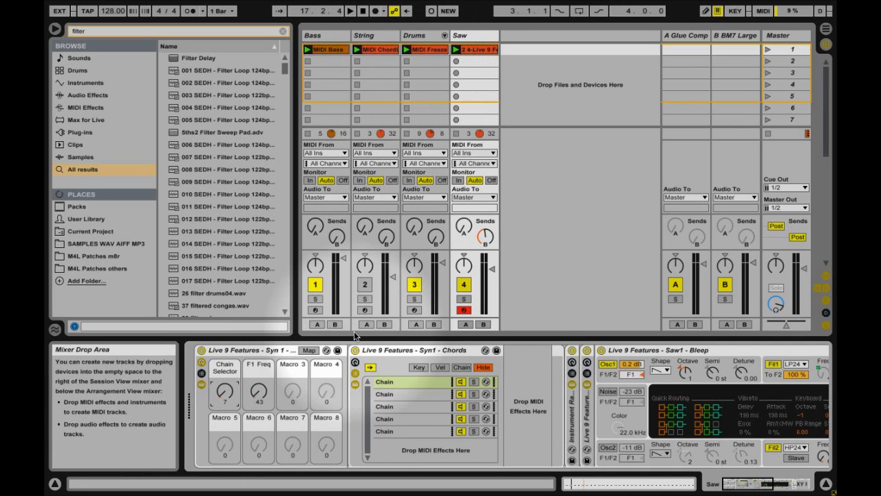
{"action": "left_click", "coordinate": [249, 353]}
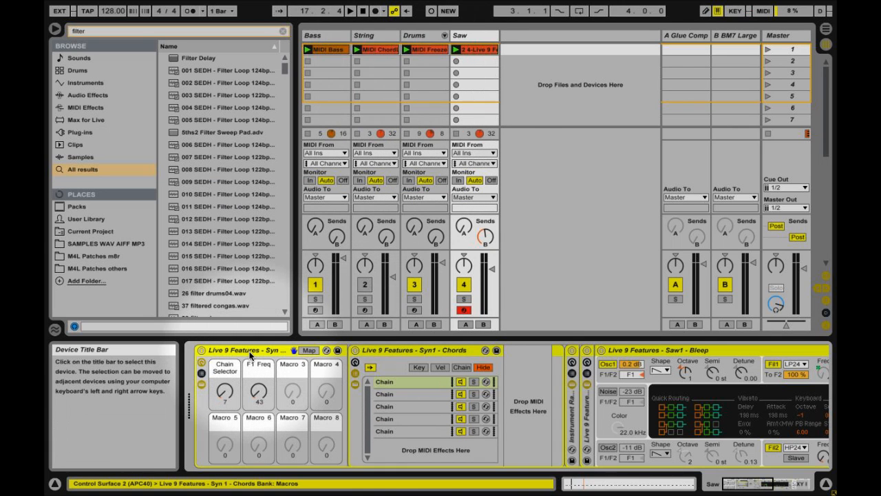
Select the Saw1 - Bleep device, return to the Syn 1 - Chords rack and raise its Chain Selector macro to 30
{"action": "left_click", "coordinate": [632, 350]}
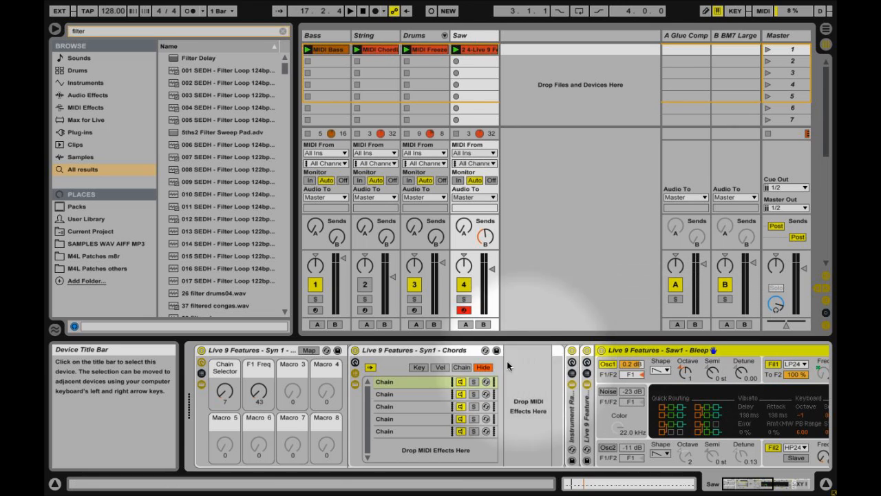
{"action": "left_click", "coordinate": [247, 352]}
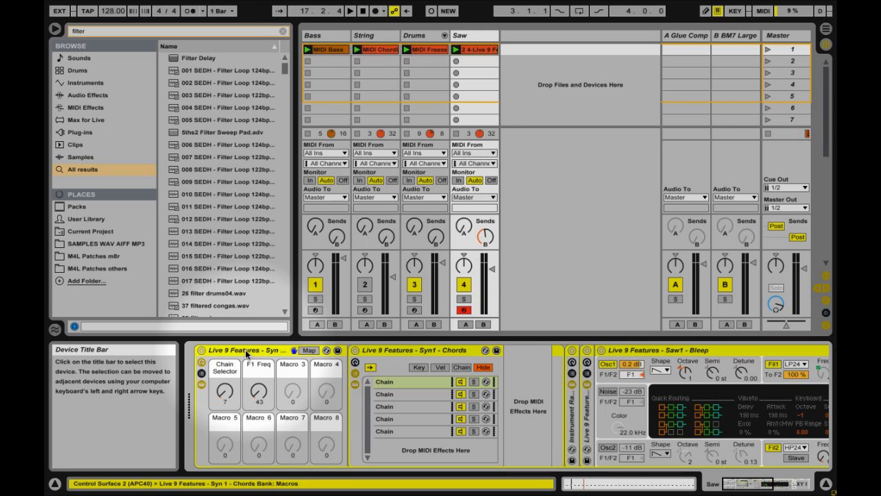
{"action": "left_click", "coordinate": [225, 392]}
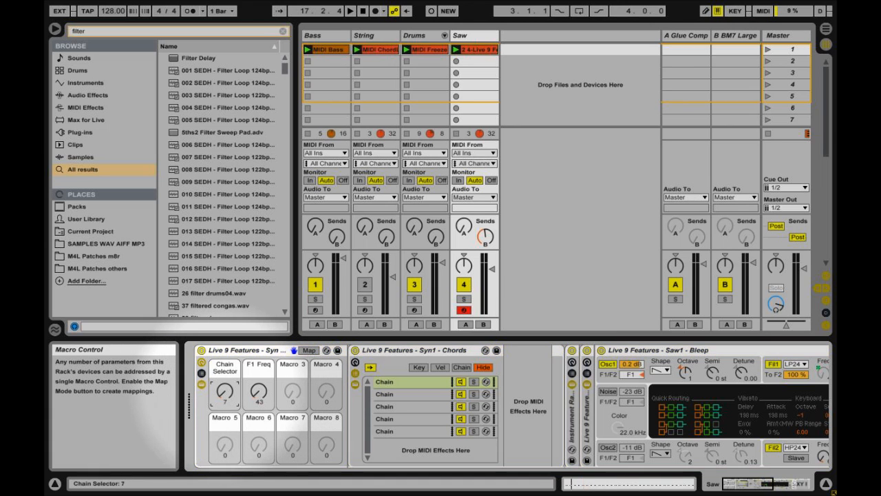
{"action": "mouse_move", "coordinate": [225, 392]}
{"action": "left_mouse_down"}
{"action": "mouse_move", "coordinate": [225, 314]}
{"action": "mouse_move", "coordinate": [225, 376]}
{"action": "left_mouse_up"}
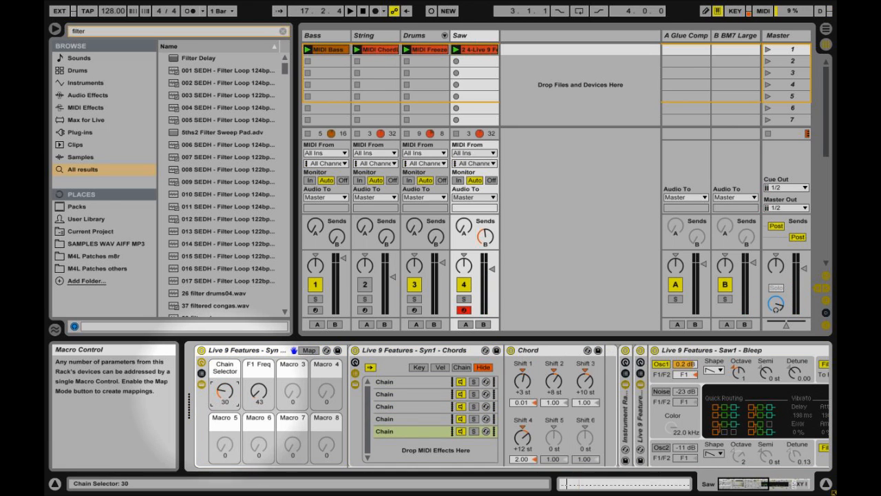
View the Chord device settings of the second to fifth chains in the Syn1 - Chords rack and check the F1 Freq macro
{"action": "left_click", "coordinate": [385, 394]}
{"action": "left_click", "coordinate": [389, 407]}
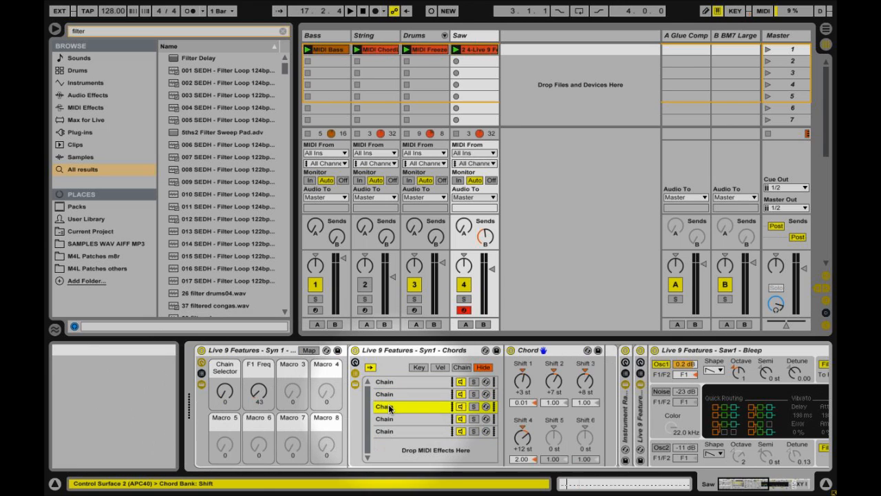
{"action": "left_click", "coordinate": [389, 419]}
{"action": "left_click", "coordinate": [389, 432]}
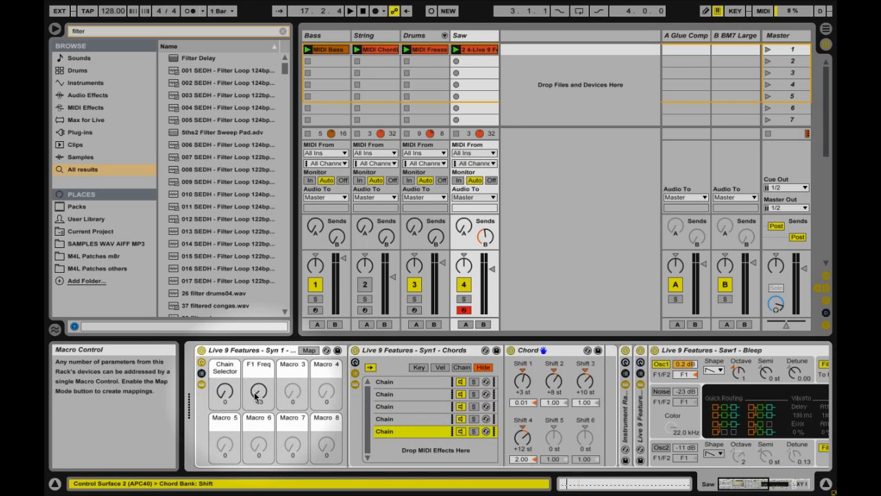
{"action": "mouse_move", "coordinate": [256, 396]}
{"action": "left_mouse_down"}
{"action": "mouse_move", "coordinate": [256, 351]}
{"action": "mouse_move", "coordinate": [258, 395]}
{"action": "left_mouse_up"}
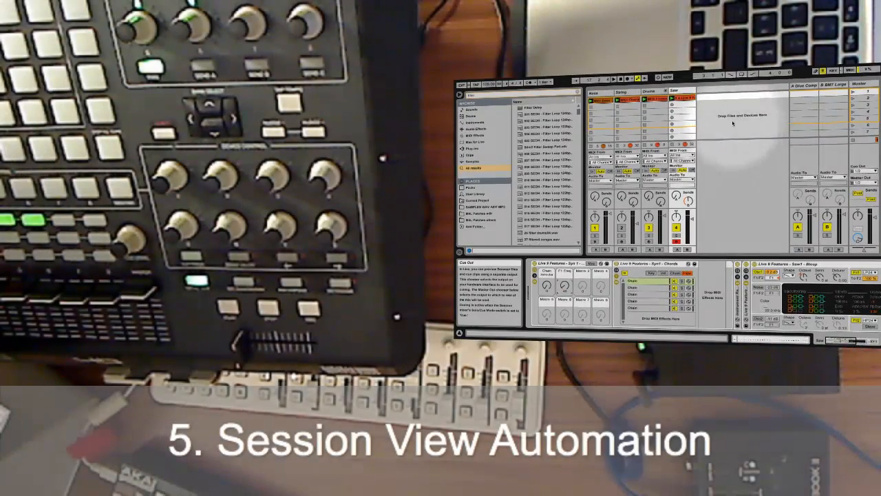
Record Chain Selector and F1 Freq macro movements as session automation in the Saw clip, and stop playback
{"action": "left_click", "coordinate": [659, 77]}
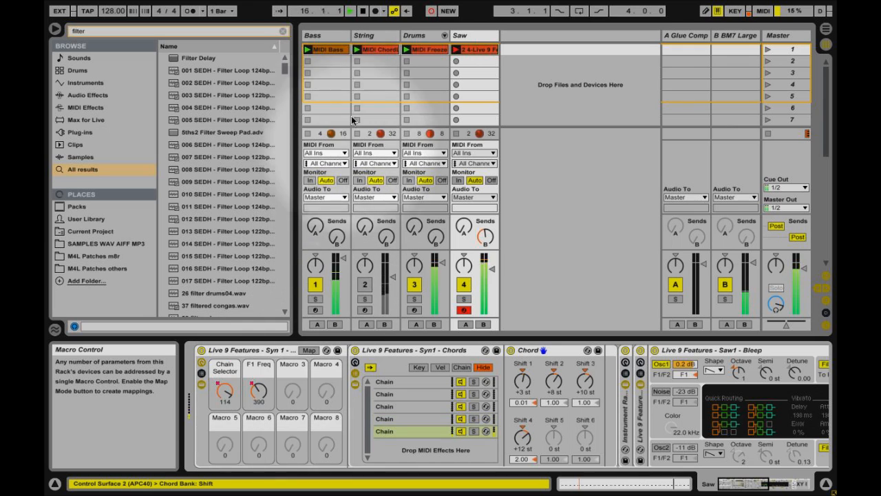
{"action": "left_click", "coordinate": [362, 11]}
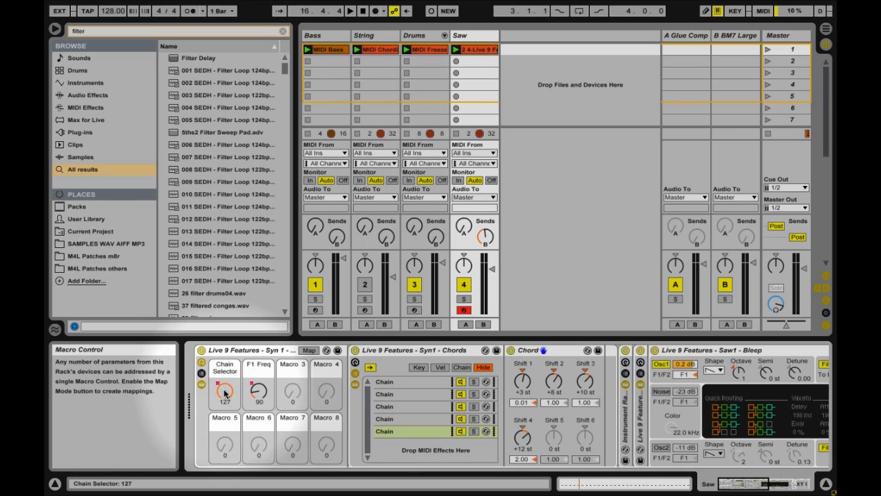
Override the recorded Chain Selector automation by hand, and re-enable automation for that macro and for the whole set
{"action": "left_click_drag", "start_coordinate": [224, 391], "coordinate": [224, 451]}
{"action": "key", "text": "space"}
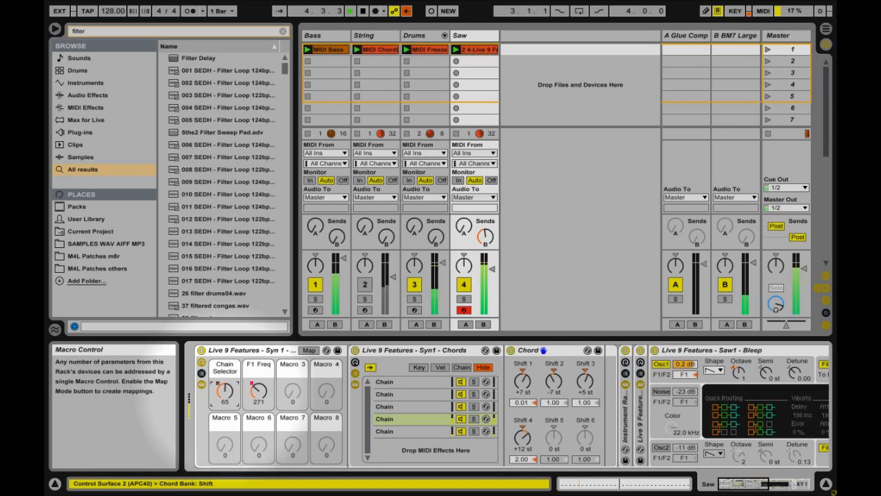
{"action": "right_click", "coordinate": [224, 392]}
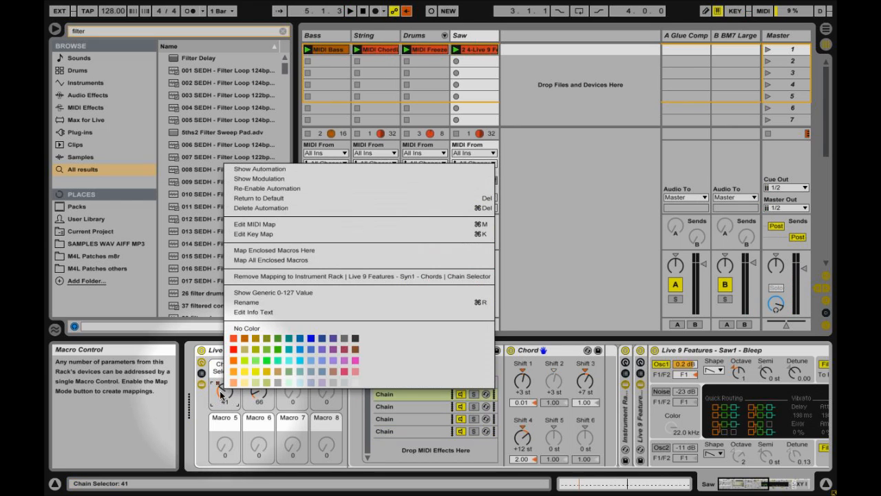
{"action": "left_click", "coordinate": [263, 190]}
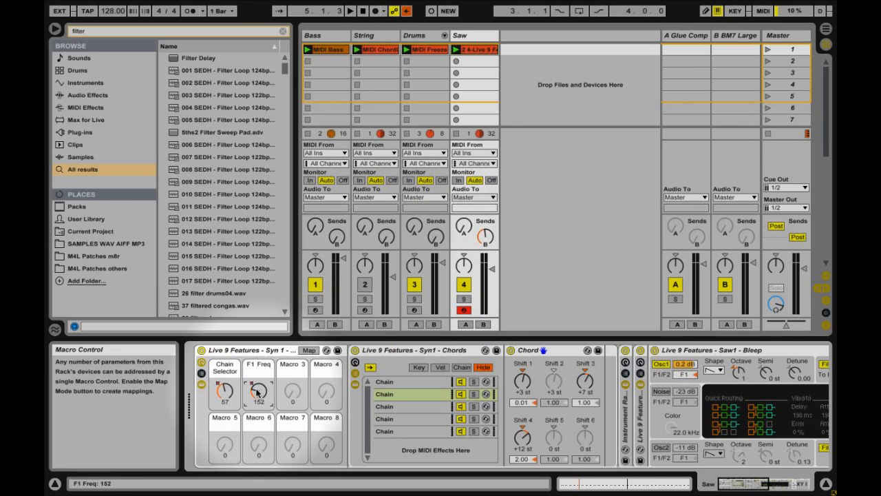
{"action": "left_click", "coordinate": [407, 13]}
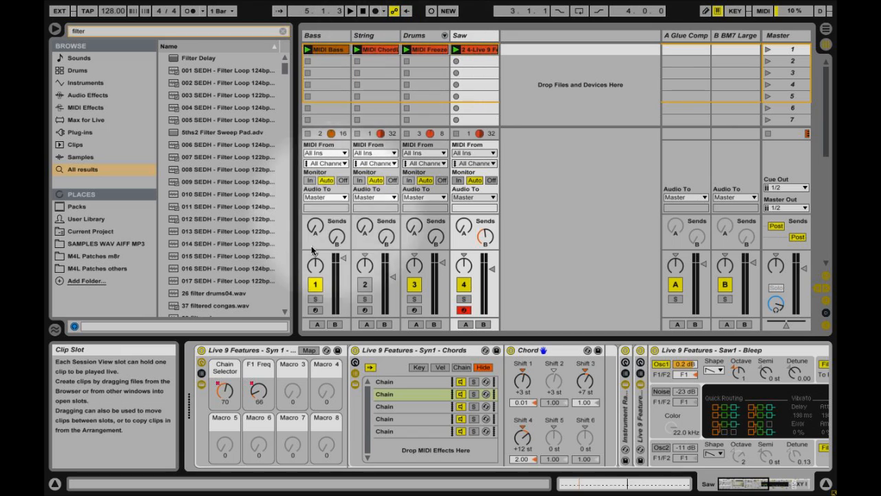
Delete the recorded session automation from the F1 Freq macro and the Chain Selector macro on the Saw track
{"action": "right_click", "coordinate": [258, 391]}
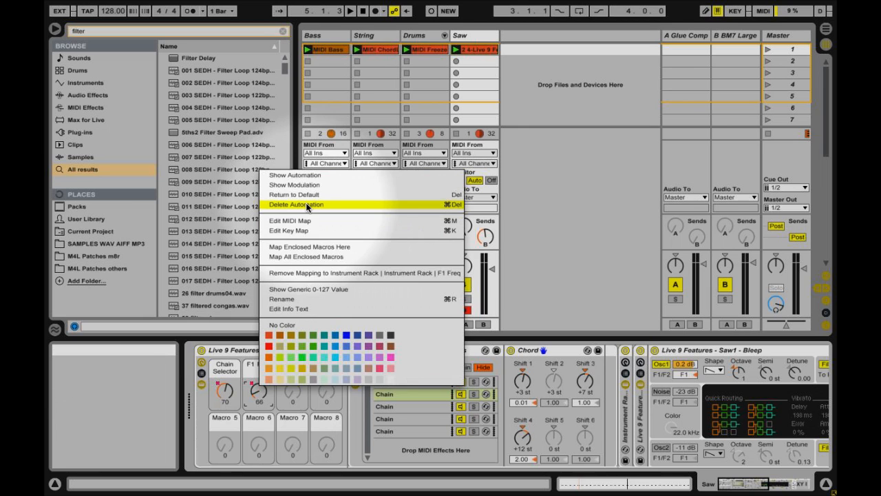
{"action": "left_click", "coordinate": [306, 205]}
{"action": "right_click", "coordinate": [227, 391]}
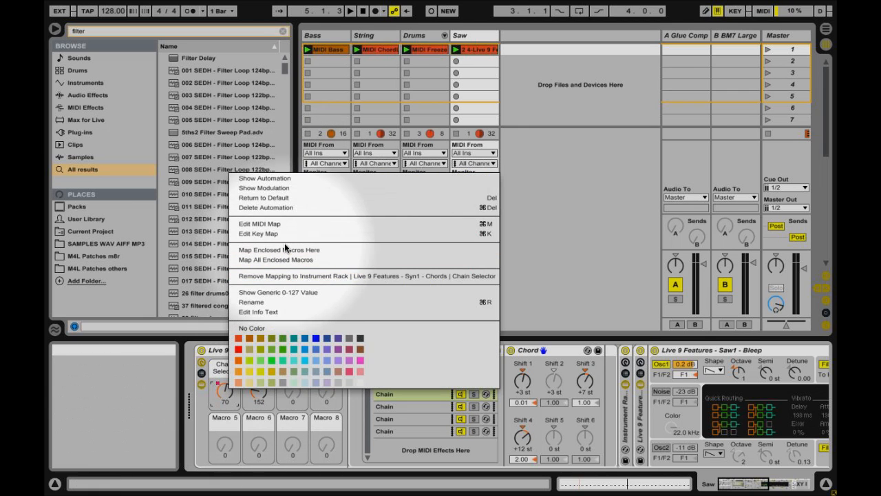
{"action": "left_click", "coordinate": [286, 208]}
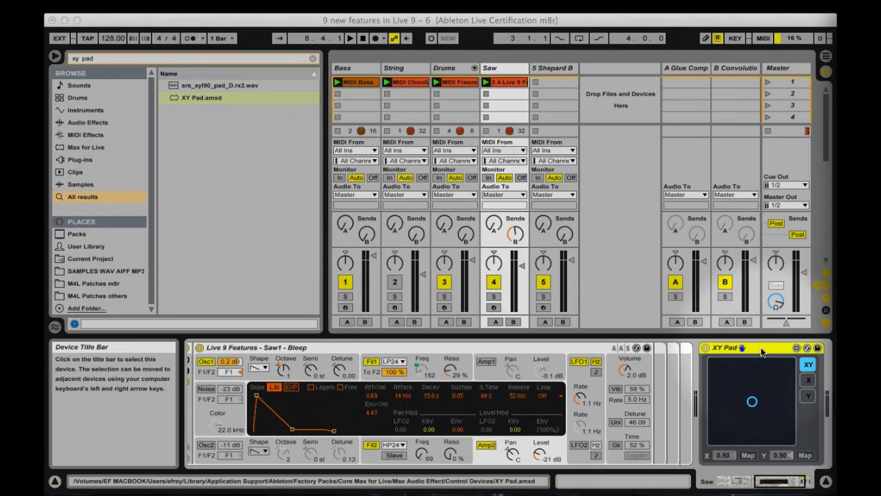
Map the XY Pad's X axis to the filter 1 resonance of Saw1 - Bleep and move the pad point to about X 0.35
{"action": "left_click", "coordinate": [497, 348]}
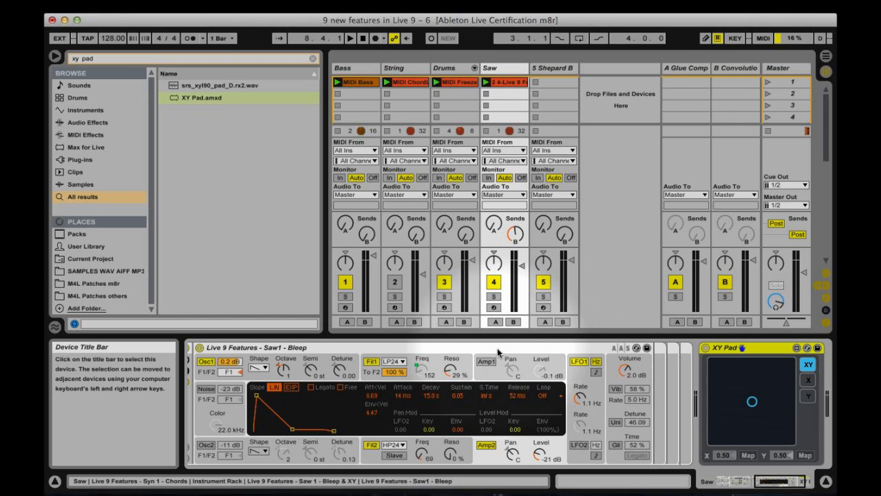
{"action": "left_click", "coordinate": [496, 346]}
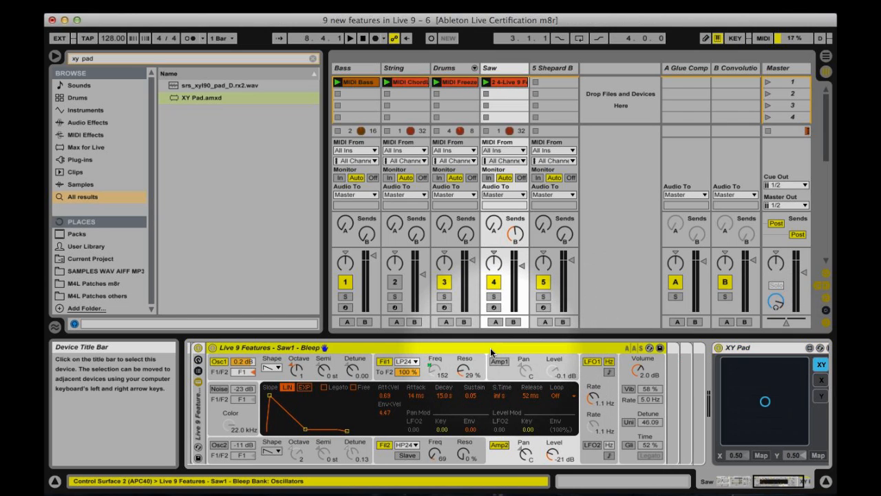
{"action": "left_click", "coordinate": [758, 348]}
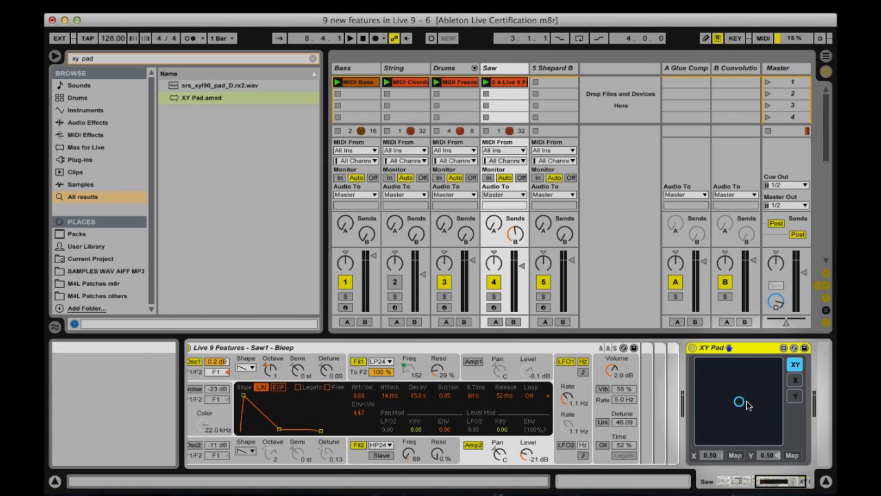
{"action": "left_click", "coordinate": [736, 456]}
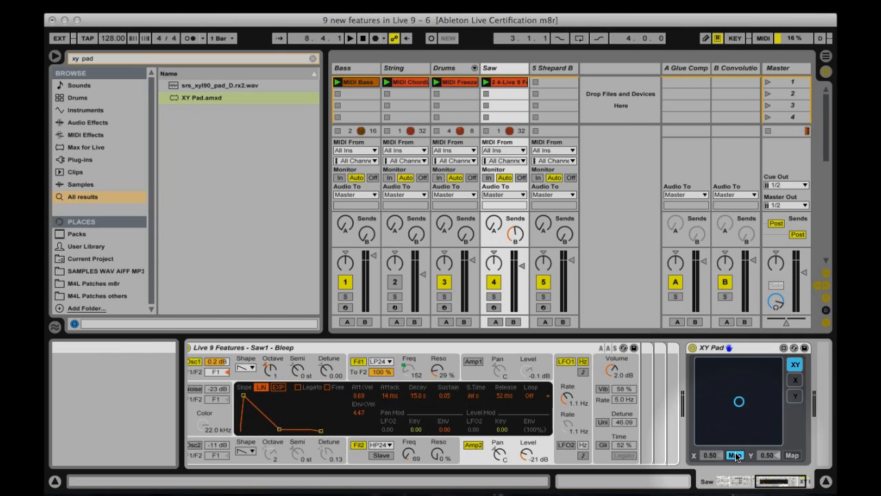
{"action": "left_click", "coordinate": [438, 371]}
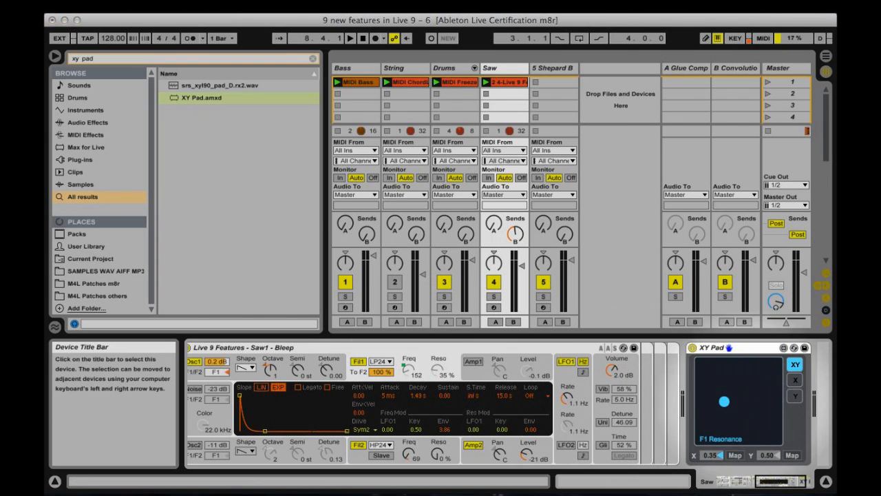
{"action": "mouse_move", "coordinate": [724, 401]}
{"action": "left_mouse_down"}
{"action": "mouse_move", "coordinate": [706, 401]}
{"action": "mouse_move", "coordinate": [740, 402]}
{"action": "mouse_move", "coordinate": [728, 402]}
{"action": "left_mouse_up"}
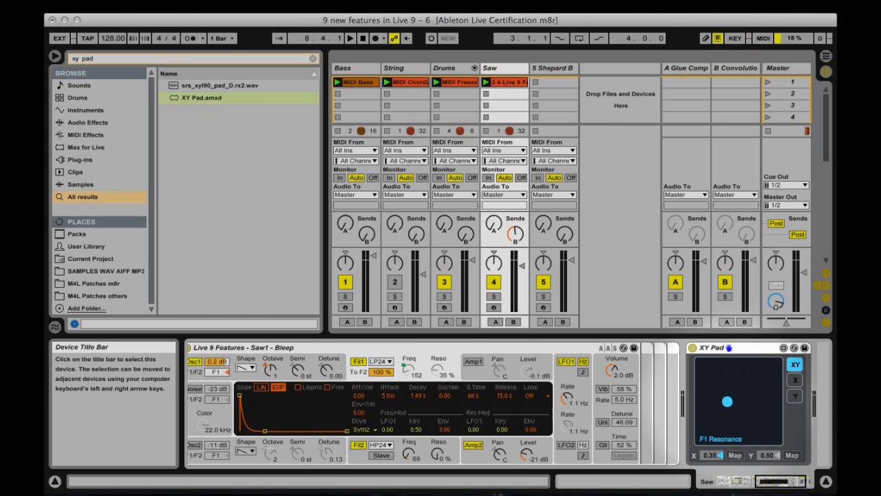
Map the XY Pad's Y axis to the Amp 2 envelope release and move the pad point to about X 0.43, Y 0.58
{"action": "left_click", "coordinate": [792, 455]}
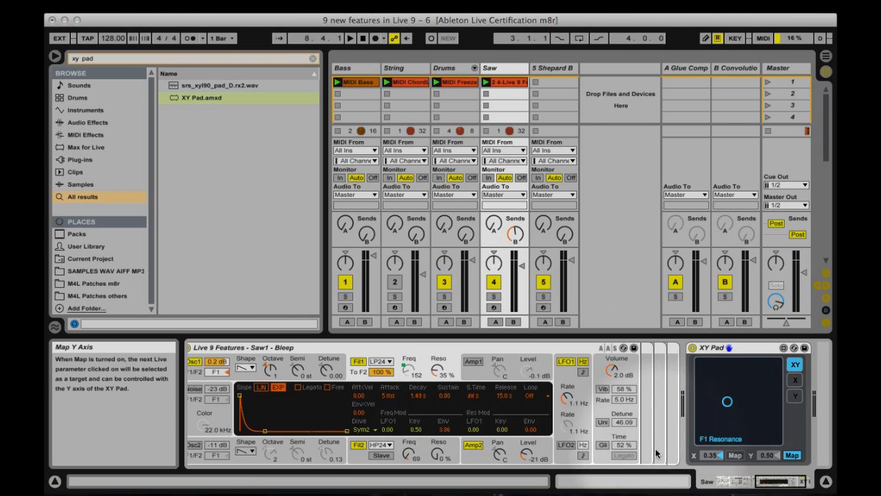
{"action": "left_click", "coordinate": [475, 453]}
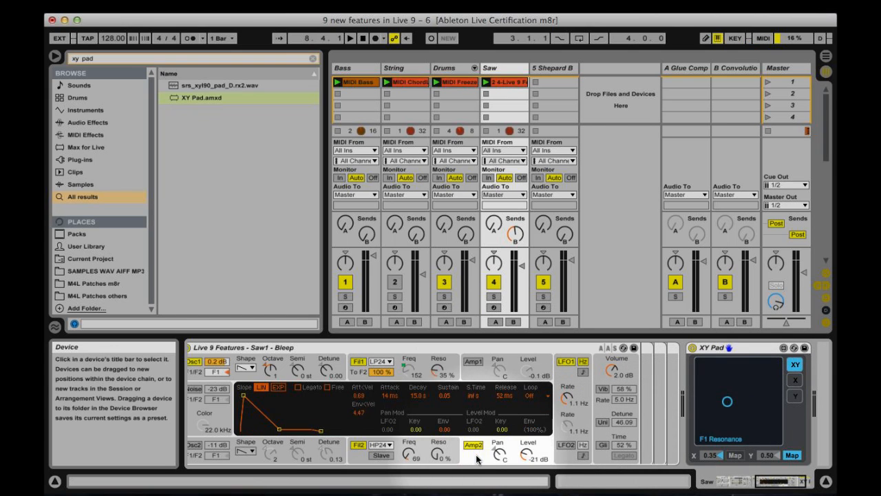
{"action": "left_click", "coordinate": [509, 395]}
{"action": "mouse_move", "coordinate": [726, 416]}
{"action": "left_mouse_down"}
{"action": "mouse_move", "coordinate": [737, 413]}
{"action": "mouse_move", "coordinate": [743, 377]}
{"action": "mouse_move", "coordinate": [728, 409]}
{"action": "left_mouse_up"}
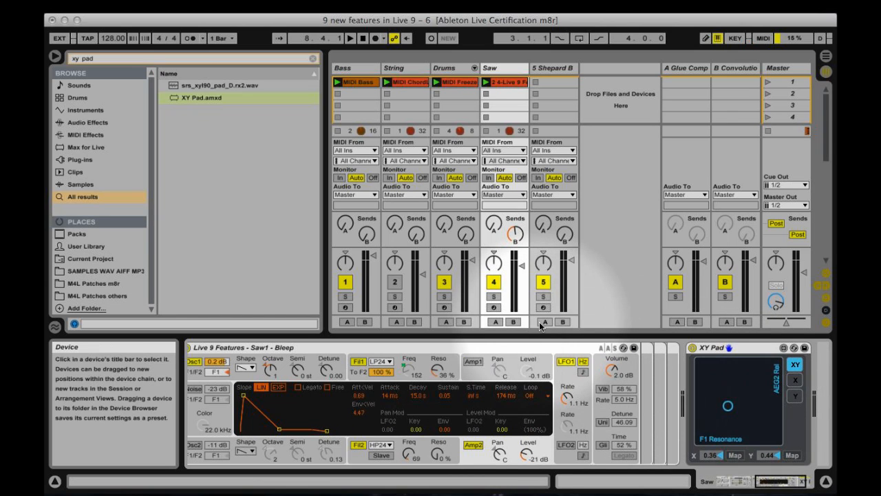
{"action": "left_click_drag", "start_coordinate": [728, 406], "coordinate": [733, 396]}
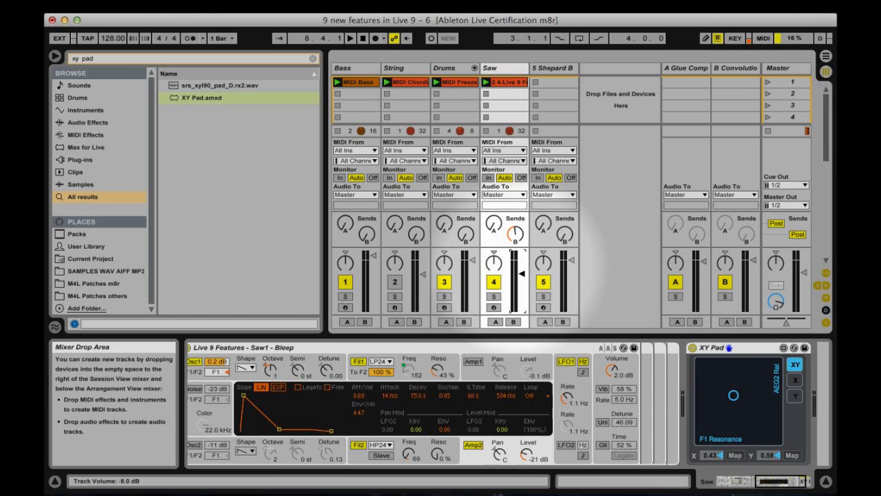
Play scene 1 with the Saw track turned down slightly, sweep the XY Pad point to about X 0.42, Y 0.27, and stop playback
{"action": "left_click_drag", "start_coordinate": [523, 273], "coordinate": [523, 282]}
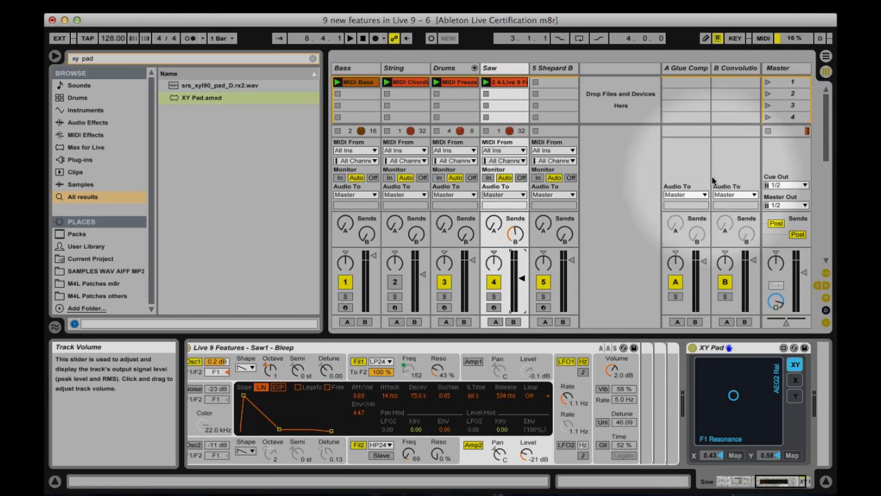
{"action": "left_click", "coordinate": [767, 82]}
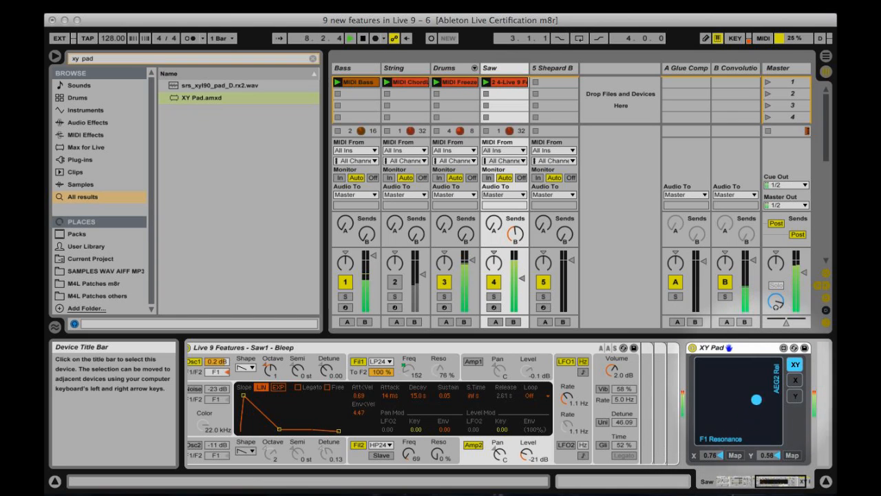
{"action": "left_click", "coordinate": [363, 40]}
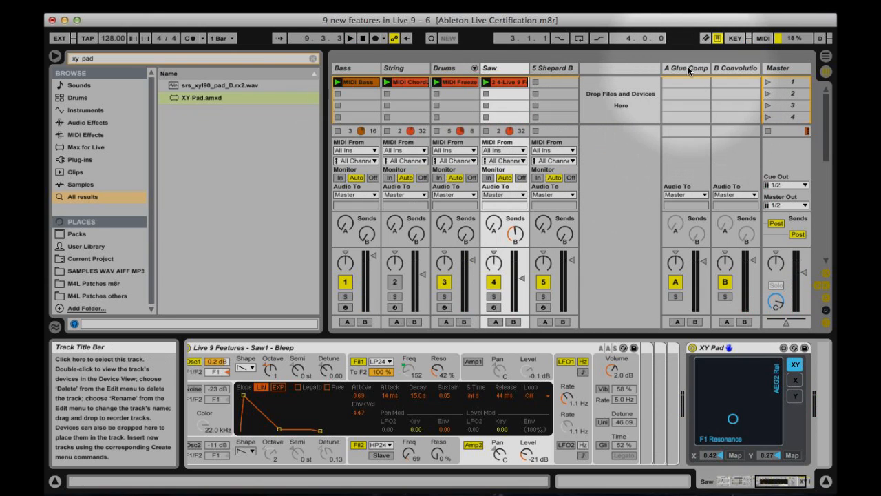
Examine the Convolution Reverb Pro on return track B, including its choices of reverb type and impulse response
{"action": "left_click", "coordinate": [732, 68]}
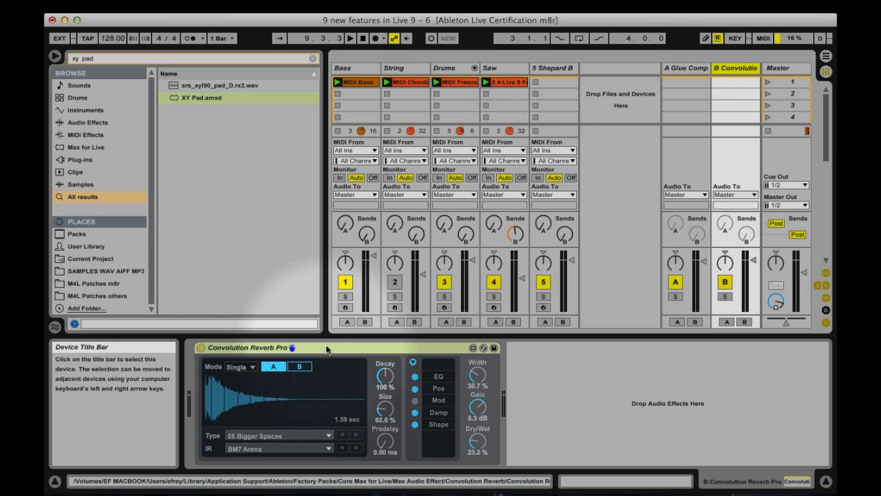
{"action": "left_click", "coordinate": [265, 435]}
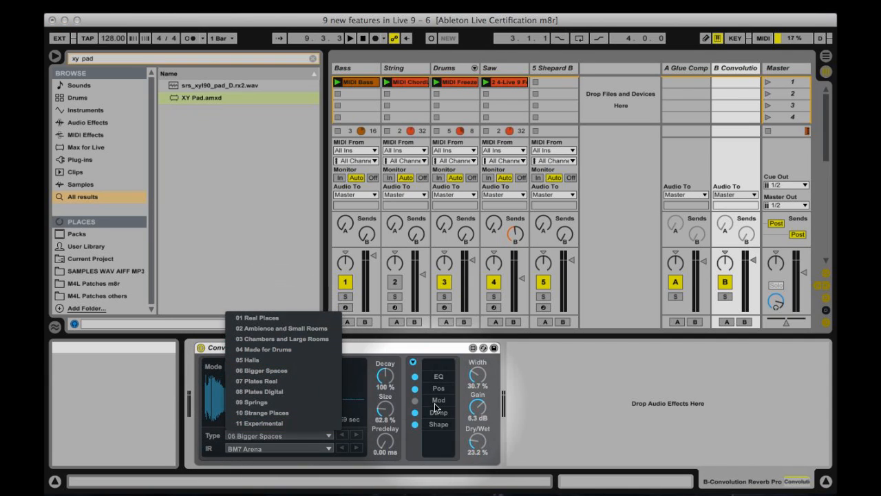
{"action": "left_click", "coordinate": [558, 397]}
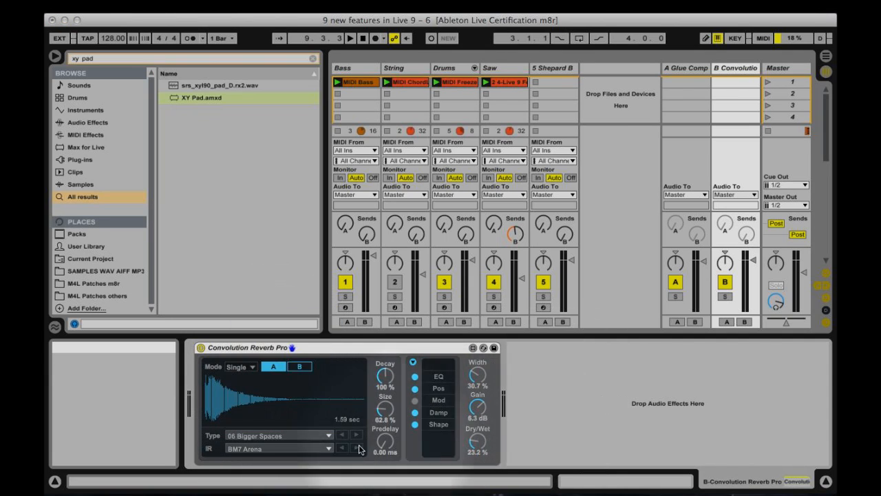
{"action": "left_click", "coordinate": [259, 449]}
{"action": "left_click", "coordinate": [588, 403]}
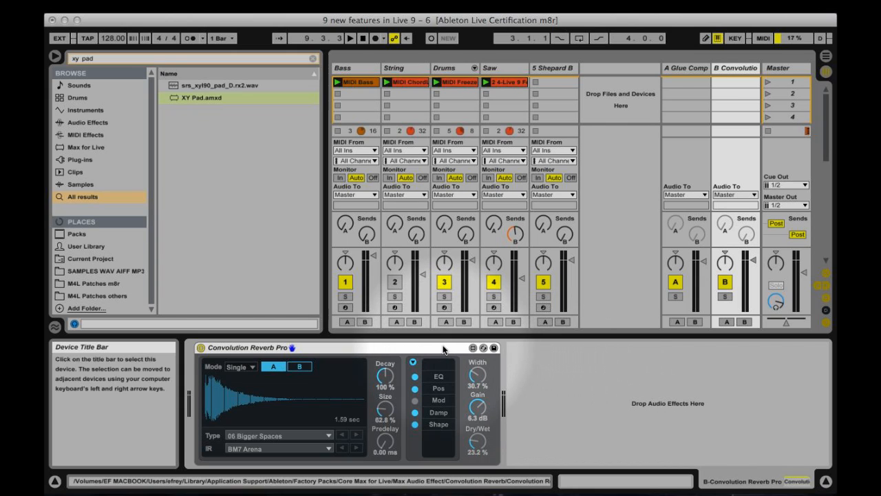
During playback of scene 1, raise the Saw track's volume and set the reverb to Size 169%, Width 98.4%, Gain 9.1 dB and Dry/Wet 70.5%
{"action": "left_click", "coordinate": [768, 84]}
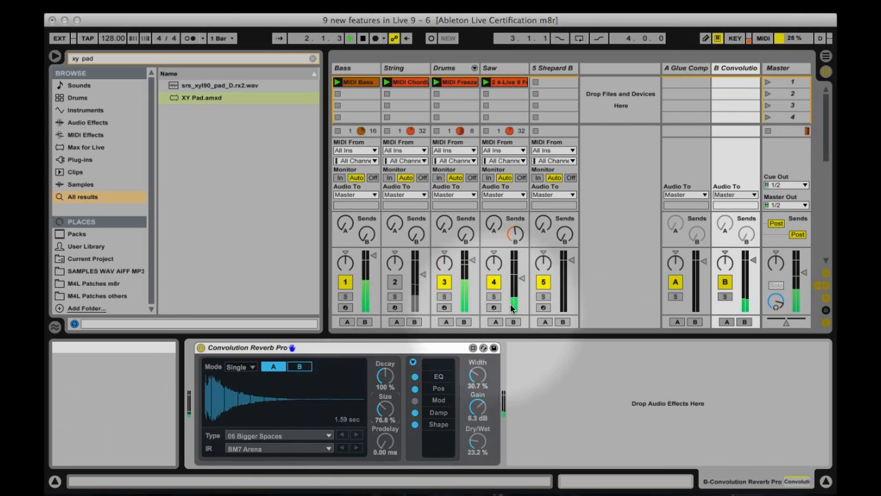
{"action": "left_click_drag", "start_coordinate": [515, 278], "coordinate": [515, 265]}
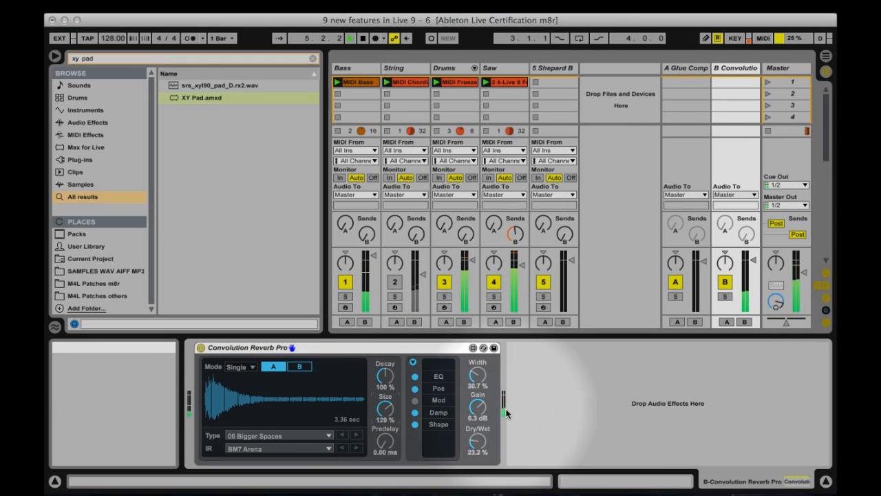
{"action": "left_click_drag", "start_coordinate": [477, 441], "coordinate": [477, 344]}
{"action": "left_click_drag", "start_coordinate": [385, 408], "coordinate": [385, 397]}
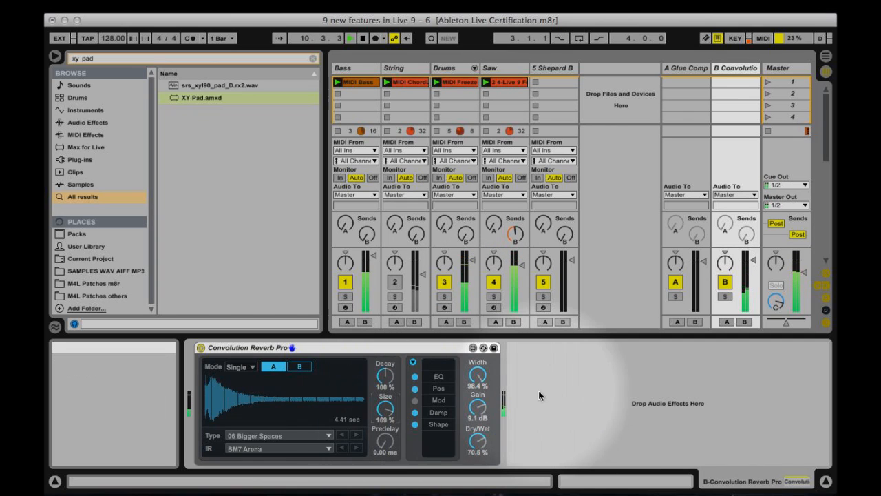
{"action": "left_click", "coordinate": [362, 38]}
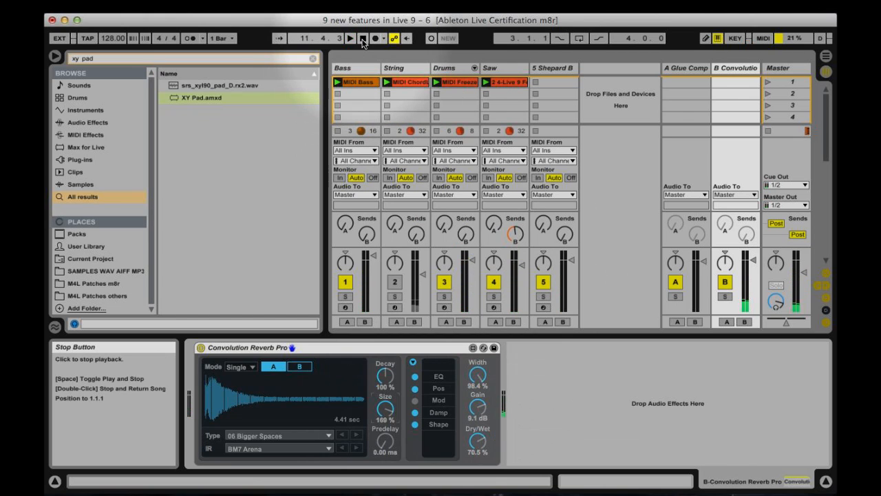
Select the Shepard Box device on track 5 and activate it
{"action": "left_click", "coordinate": [560, 68]}
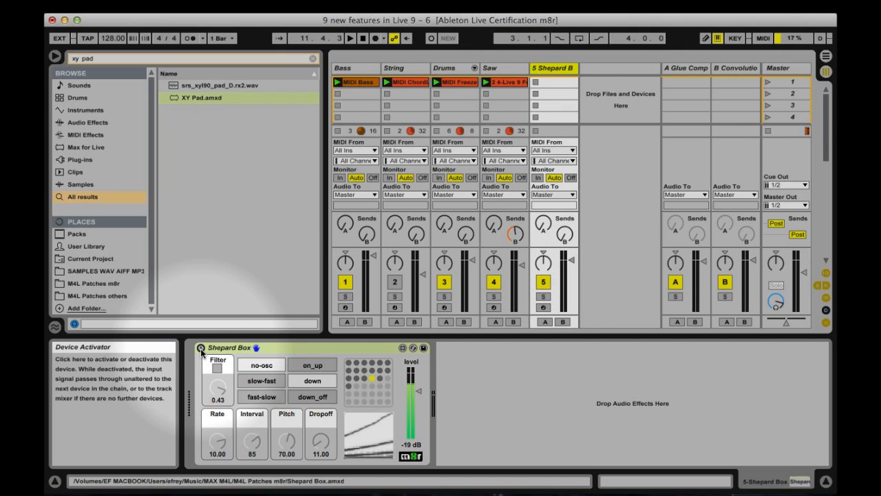
{"action": "left_click", "coordinate": [277, 347]}
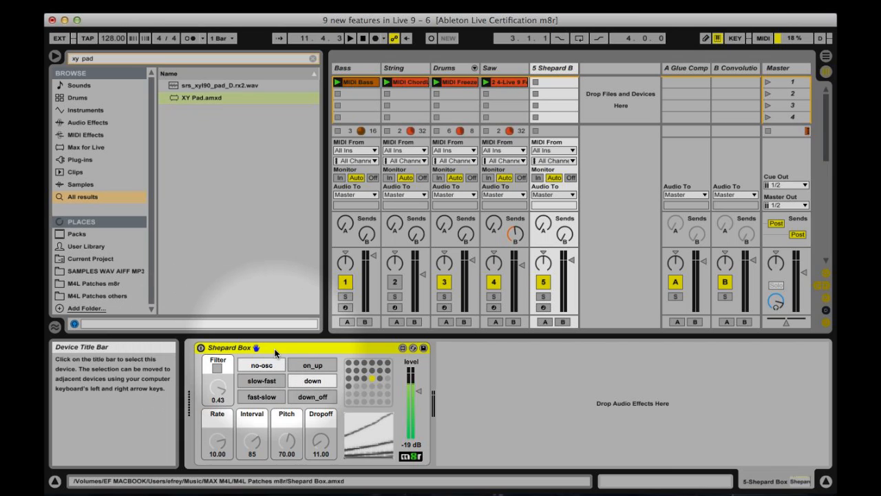
{"action": "left_click", "coordinate": [200, 348]}
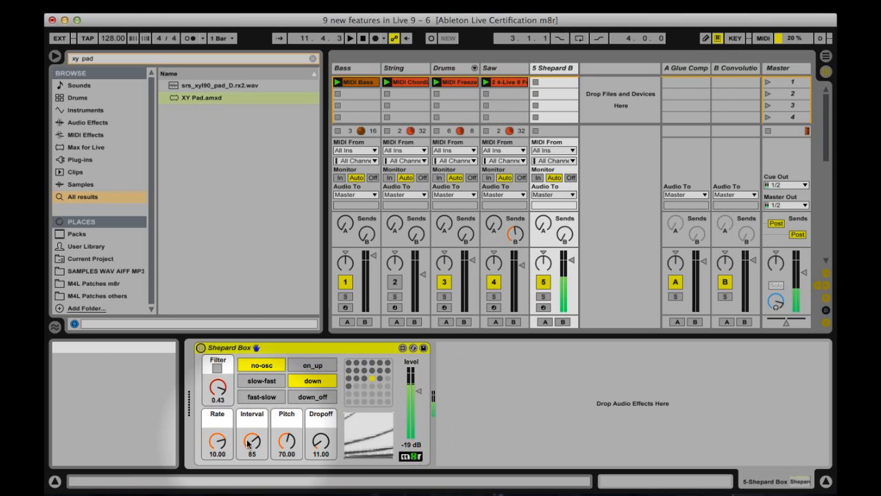
Set the Shepard Box's Rate to -10 and Interval to 98, deactivate the device and return the song position to 1.1.1
{"action": "left_click_drag", "start_coordinate": [217, 440], "coordinate": [218, 482]}
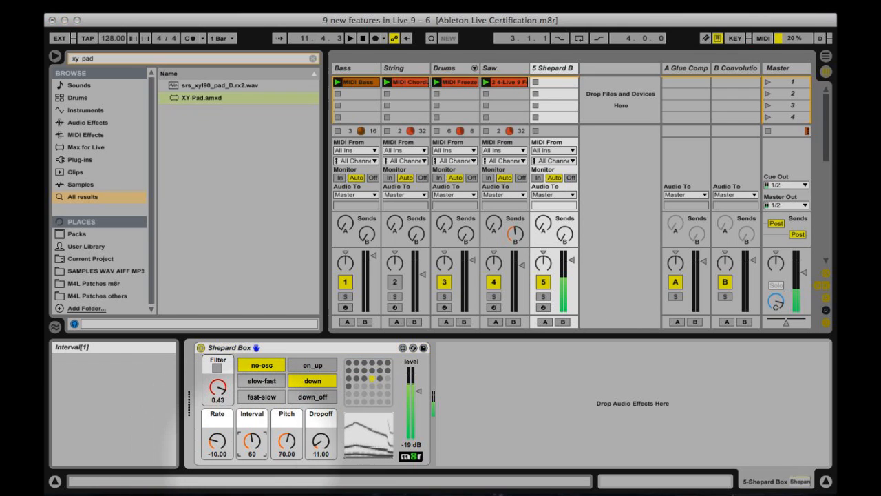
{"action": "left_click_drag", "start_coordinate": [253, 446], "coordinate": [253, 437]}
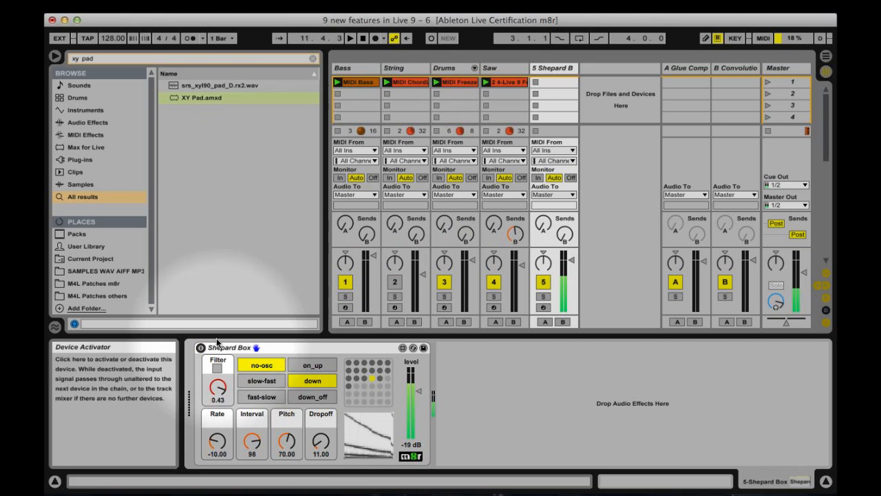
{"action": "double_click", "coordinate": [363, 39]}
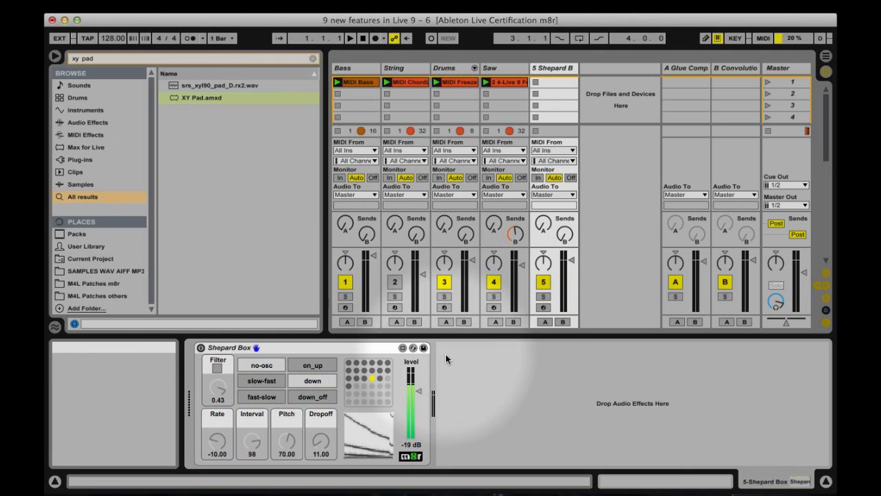
{"action": "left_click", "coordinate": [370, 349]}
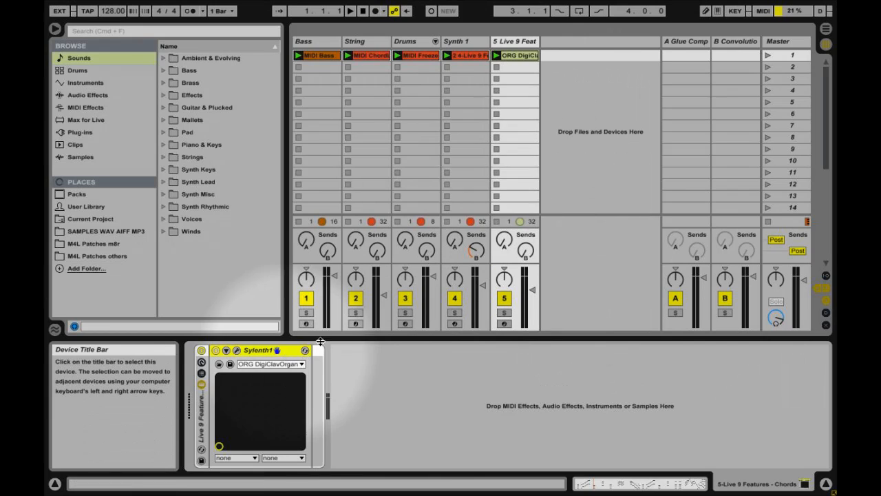
Examine the notes and device of the ORG DigiClav clip on track 5, and listen to scene 1 for a few bars
{"action": "left_click", "coordinate": [522, 59]}
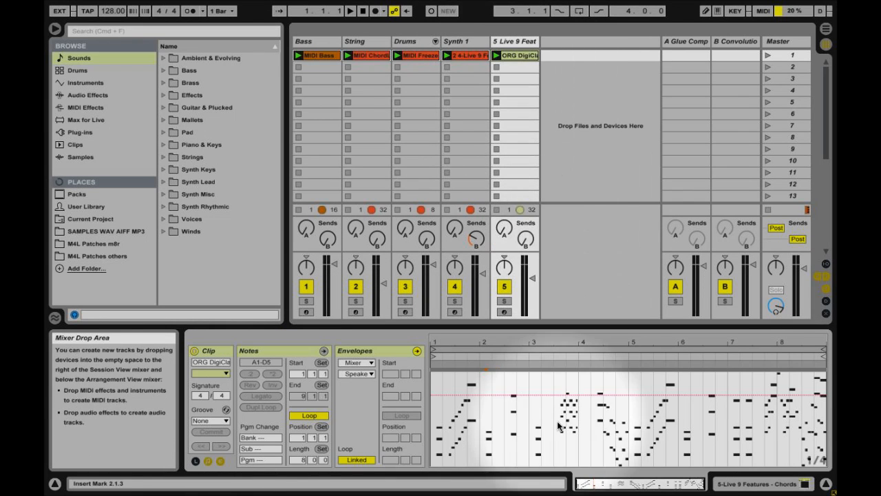
{"action": "left_click", "coordinate": [514, 41]}
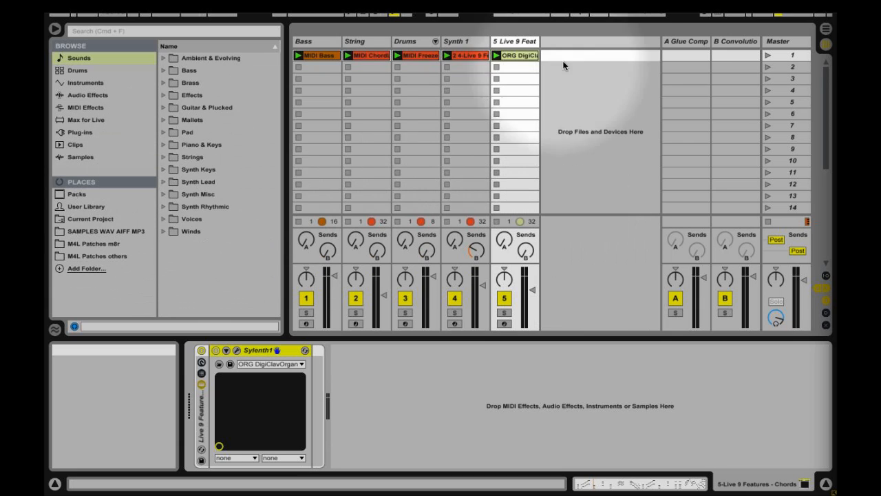
{"action": "left_click", "coordinate": [512, 56]}
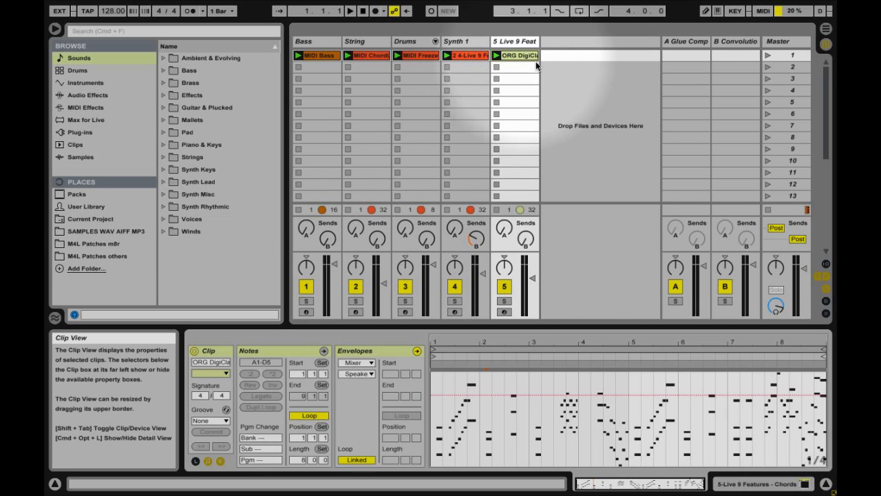
{"action": "left_click", "coordinate": [766, 55]}
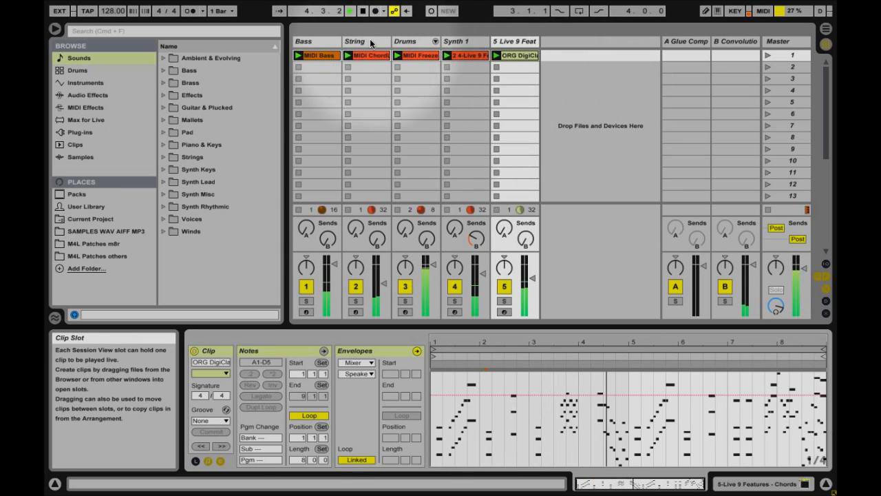
{"action": "left_click", "coordinate": [361, 11]}
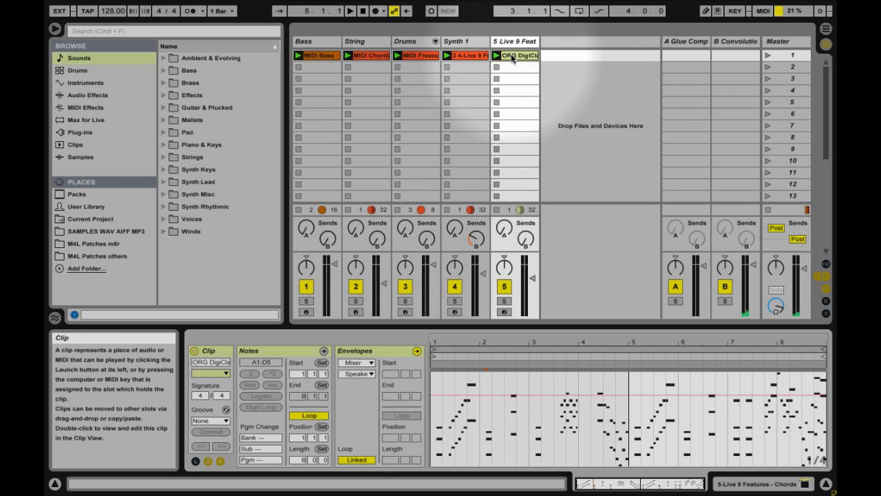
Search the whole browser library for "ping pong" and select the Ping Pong Delay effect
{"action": "left_click", "coordinate": [146, 30]}
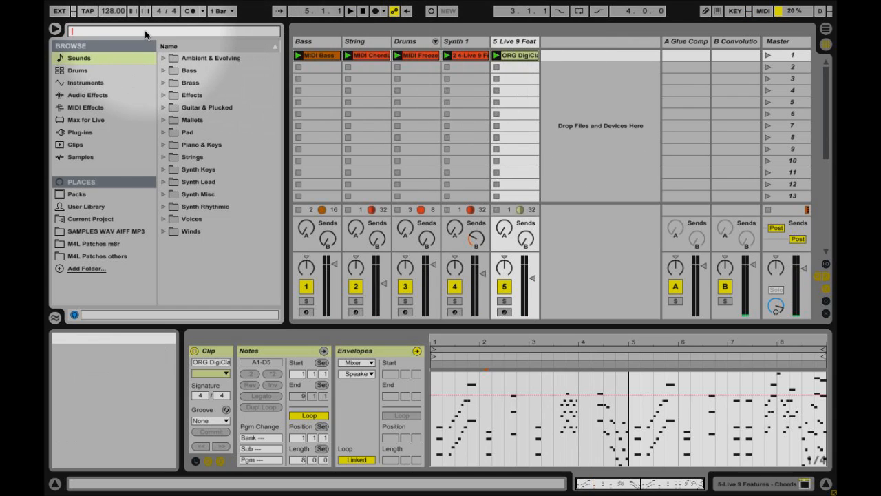
{"action": "type", "text": "ping pong"}
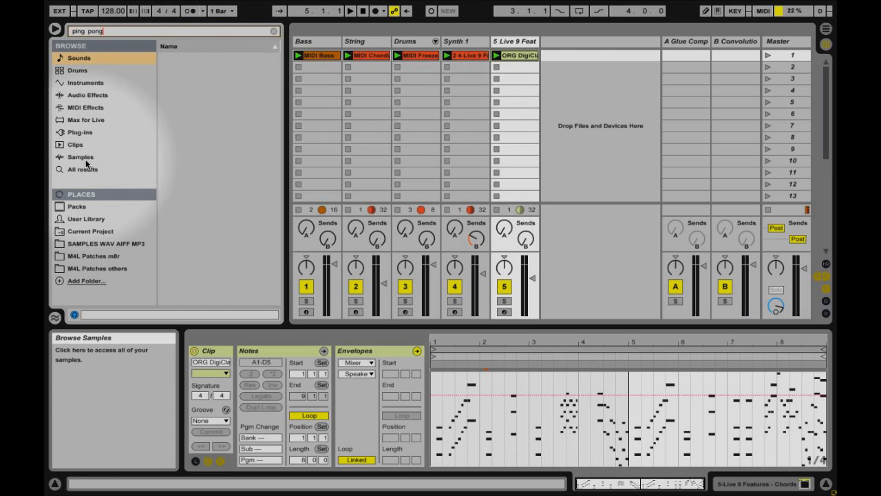
{"action": "left_click", "coordinate": [91, 170]}
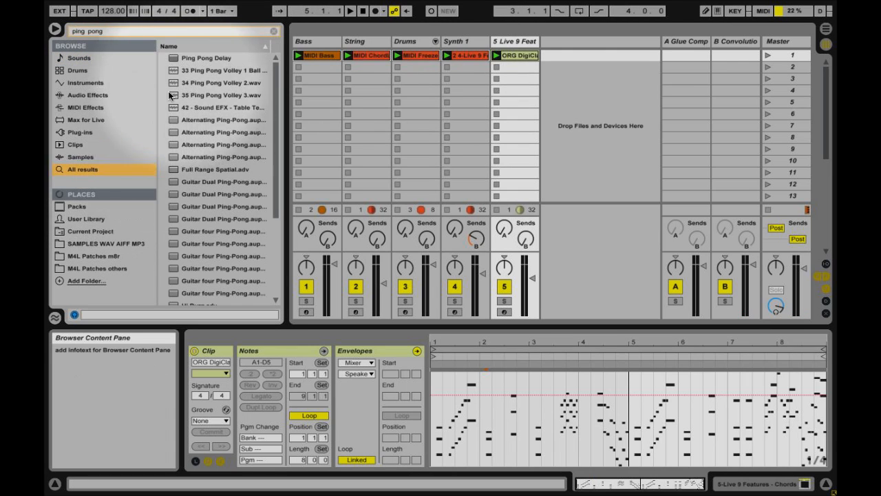
{"action": "left_click", "coordinate": [204, 59]}
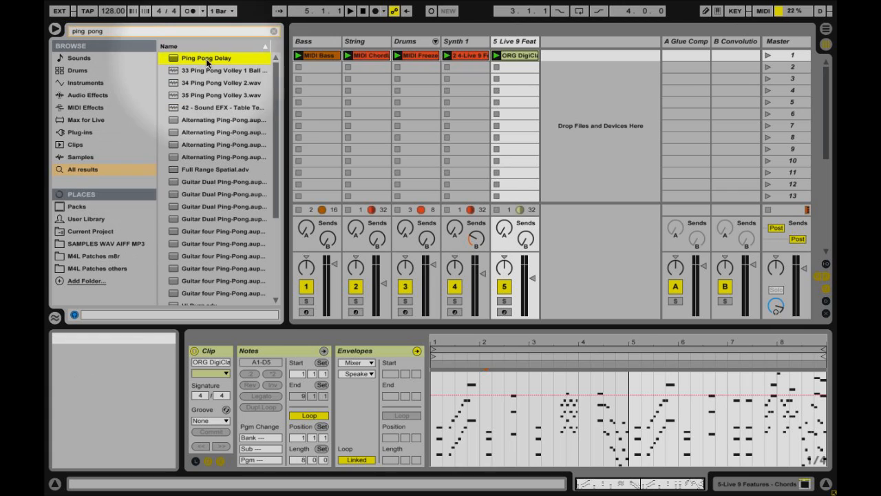
Insert a new return track C and load the Ping Pong Delay onto it
{"action": "right_click", "coordinate": [557, 67]}
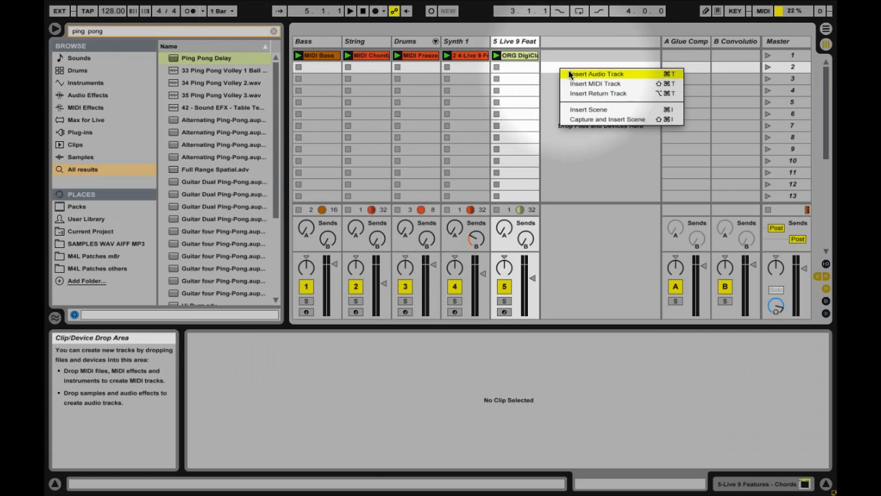
{"action": "left_click", "coordinate": [585, 93]}
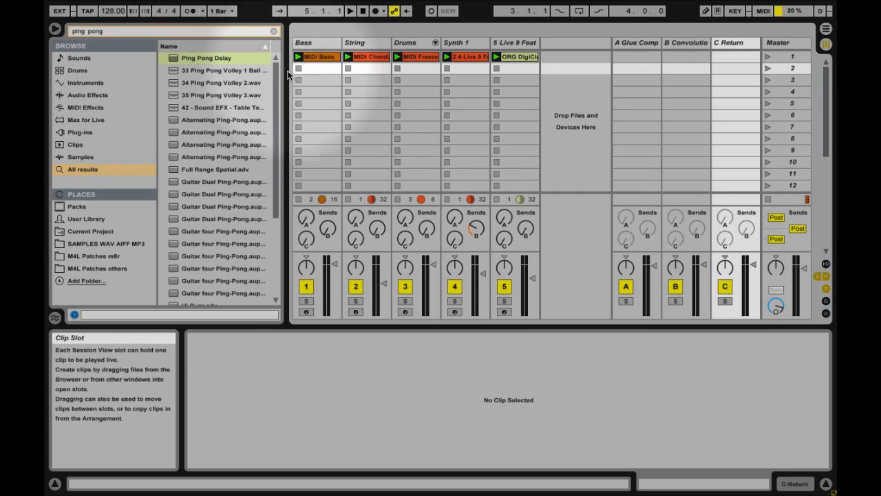
{"action": "left_click", "coordinate": [736, 42]}
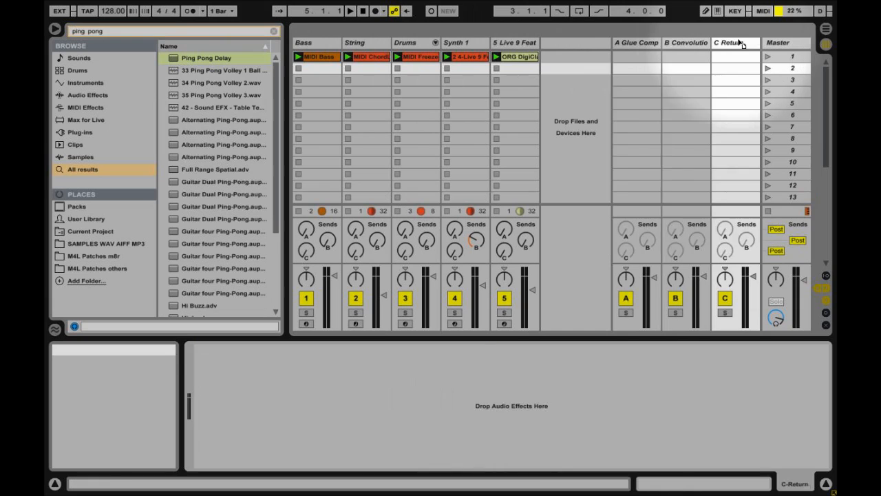
Solo track 5, launch its clip to try send C into the Ping Pong Delay, turn the send back down and stop playback
{"action": "left_click", "coordinate": [505, 313]}
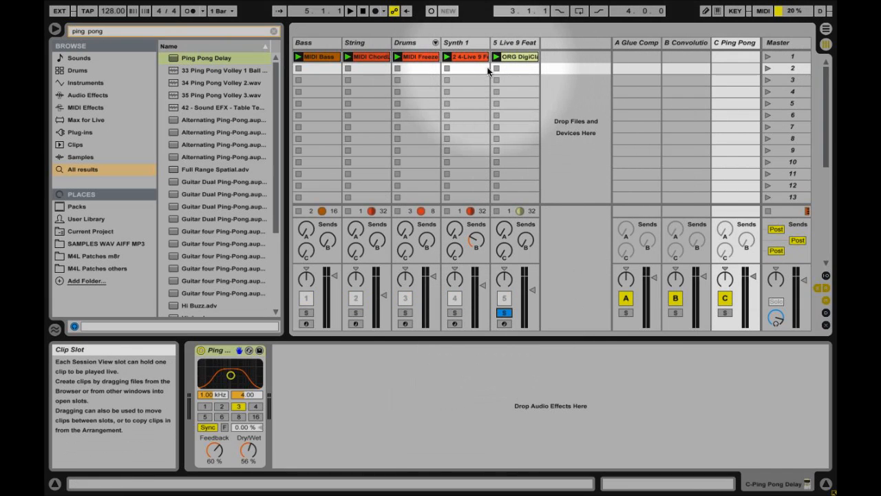
{"action": "left_click", "coordinate": [496, 57]}
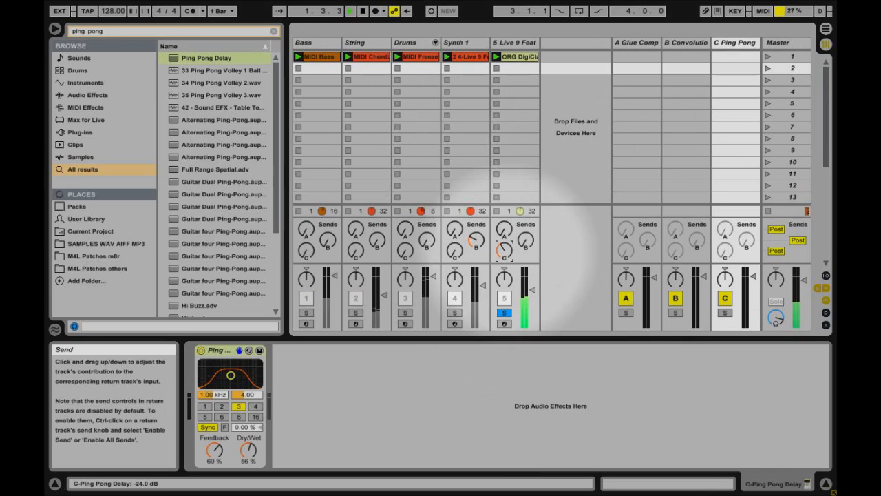
{"action": "mouse_move", "coordinate": [504, 250]}
{"action": "left_mouse_down"}
{"action": "mouse_move", "coordinate": [504, 227]}
{"action": "mouse_move", "coordinate": [504, 252]}
{"action": "left_mouse_up"}
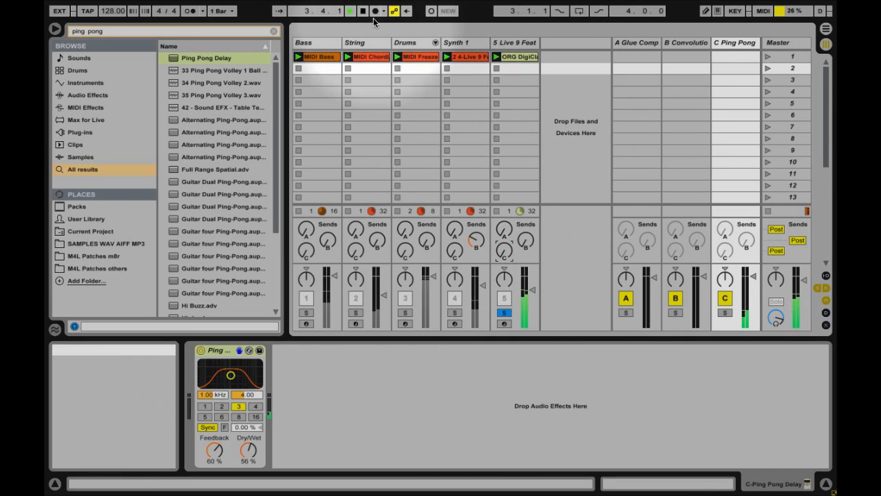
{"action": "left_click", "coordinate": [363, 11]}
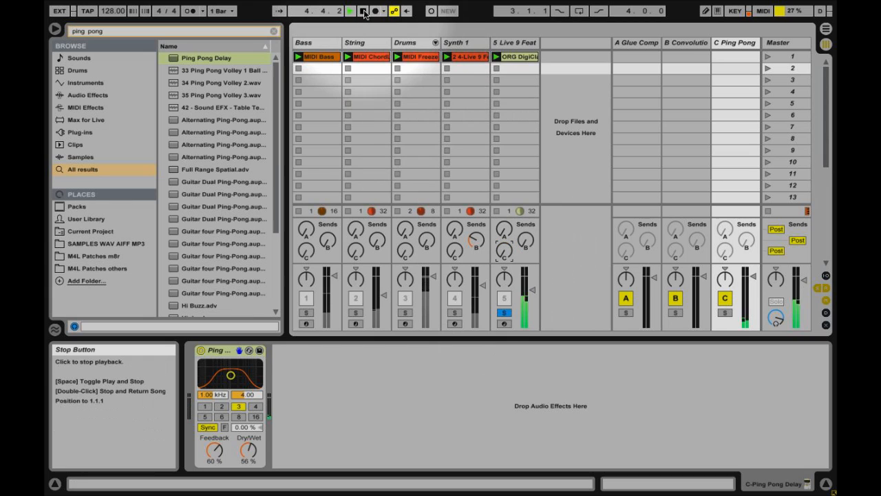
Open the ORG DigiClav clip's envelopes on track 5 and choose the mixer's C-Ping Pong Delay send as the parameter
{"action": "left_click", "coordinate": [517, 57]}
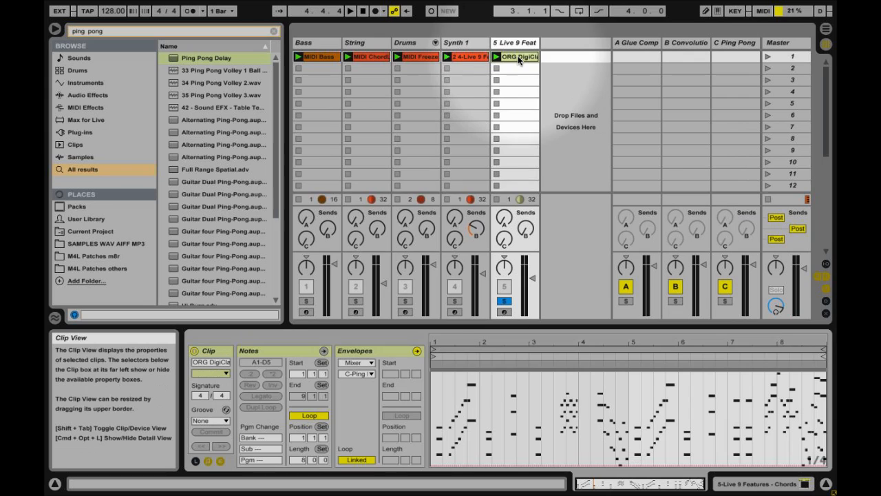
{"action": "left_click", "coordinate": [220, 462]}
{"action": "left_click", "coordinate": [220, 462]}
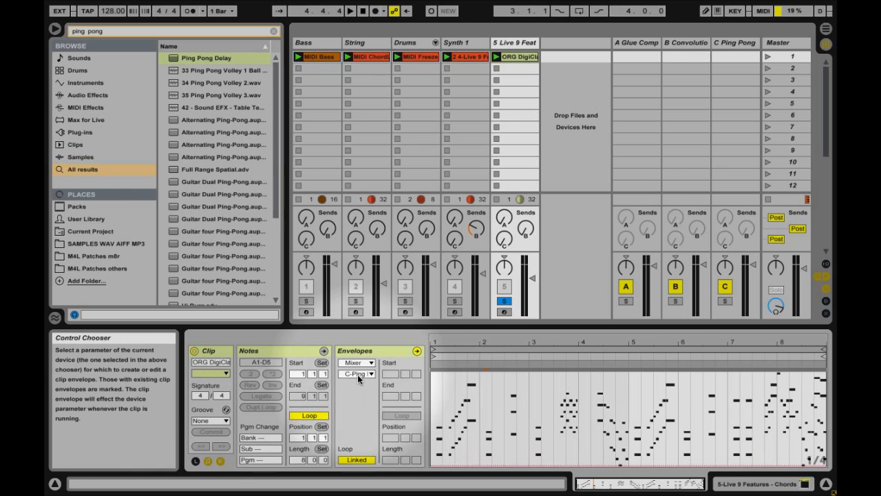
{"action": "left_click", "coordinate": [357, 375]}
{"action": "left_click", "coordinate": [364, 443]}
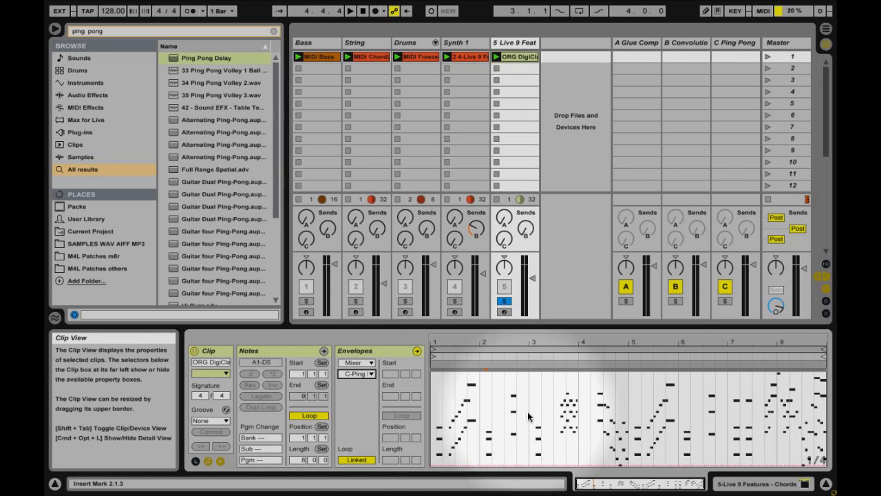
Shape a send C envelope peak in the clip that rises from beat 1.3 to the maximum and falls back by beat 2.2
{"action": "left_click", "coordinate": [459, 464]}
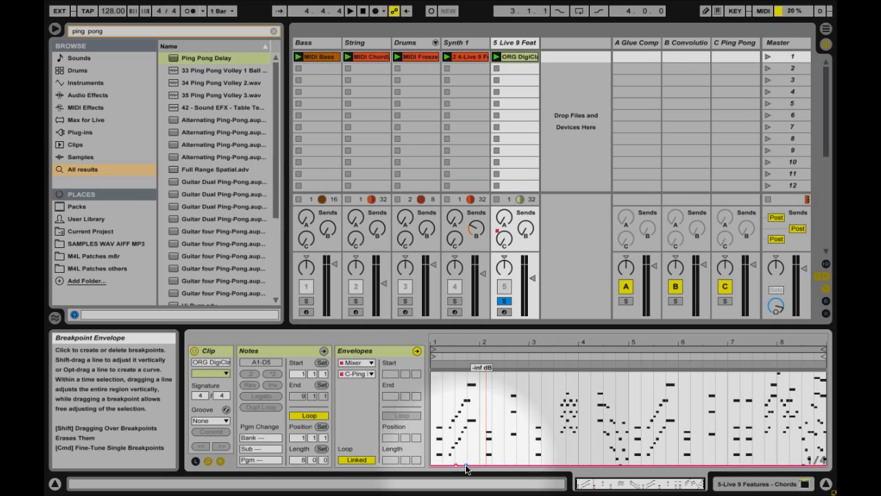
{"action": "left_click_drag", "start_coordinate": [465, 464], "coordinate": [493, 465]}
{"action": "left_click", "coordinate": [482, 373]}
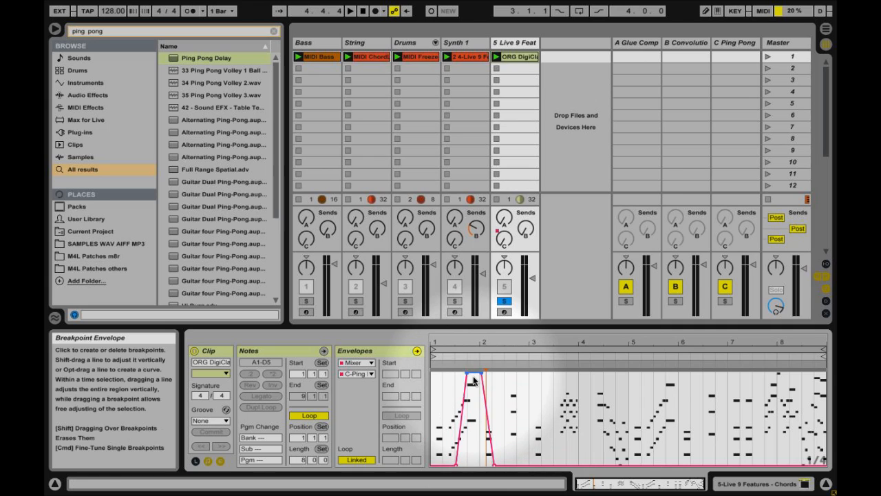
Copy the one-bar section holding the envelope peak, 1.3.1 to 2.3.1, and paste it at beats 2.4 and 5.4
{"action": "left_click_drag", "start_coordinate": [473, 379], "coordinate": [501, 396]}
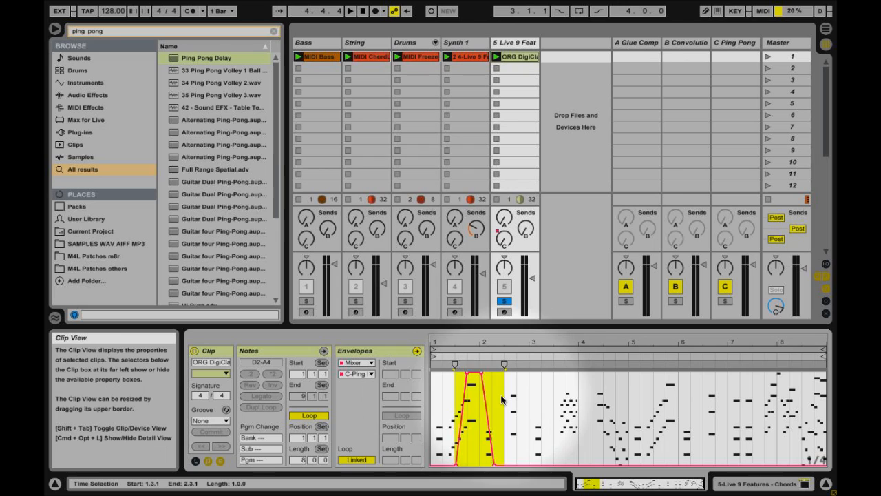
{"action": "left_click", "coordinate": [527, 422]}
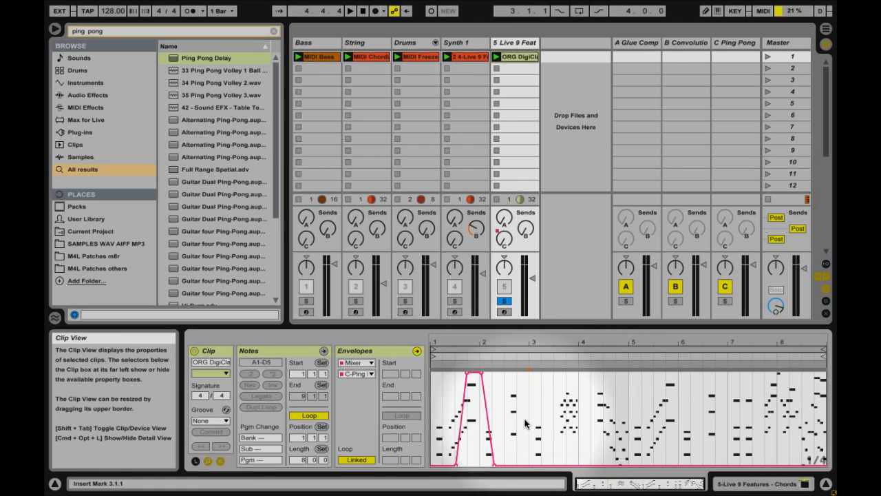
{"action": "left_click", "coordinate": [519, 422]}
{"action": "key", "text": "super+v"}
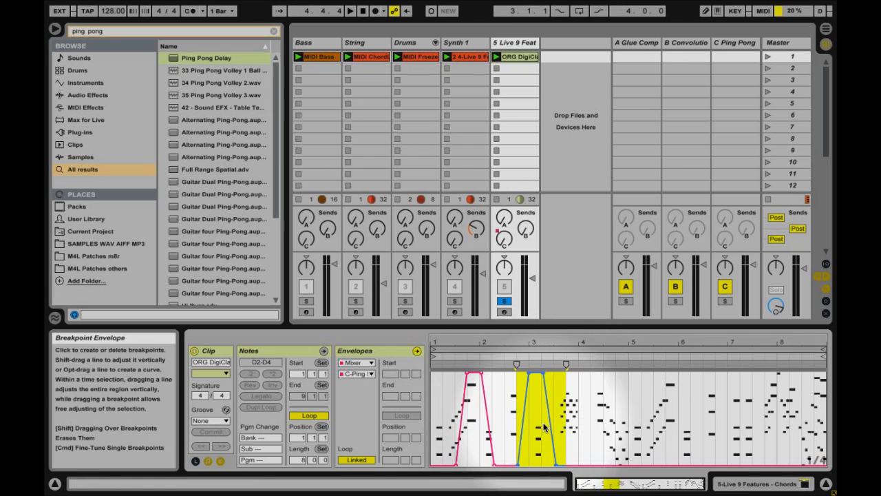
{"action": "left_click", "coordinate": [670, 421]}
{"action": "key", "text": "super+v"}
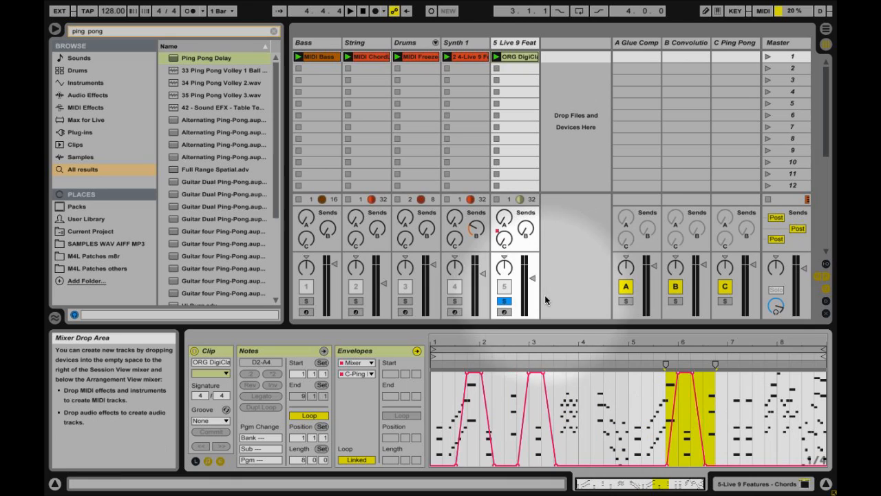
Play the clip, try send C on track 5, and shift the send envelope peaks about one beat earlier
{"action": "key", "text": "space"}
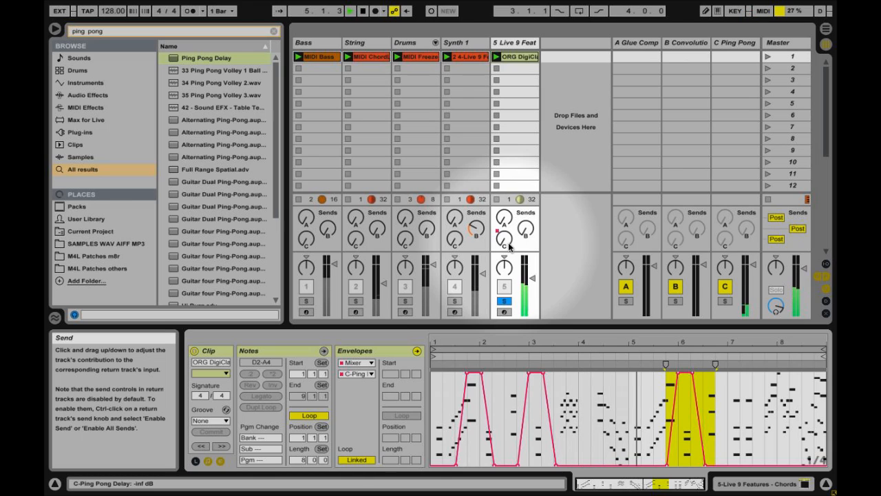
{"action": "left_click_drag", "start_coordinate": [509, 243], "coordinate": [508, 237]}
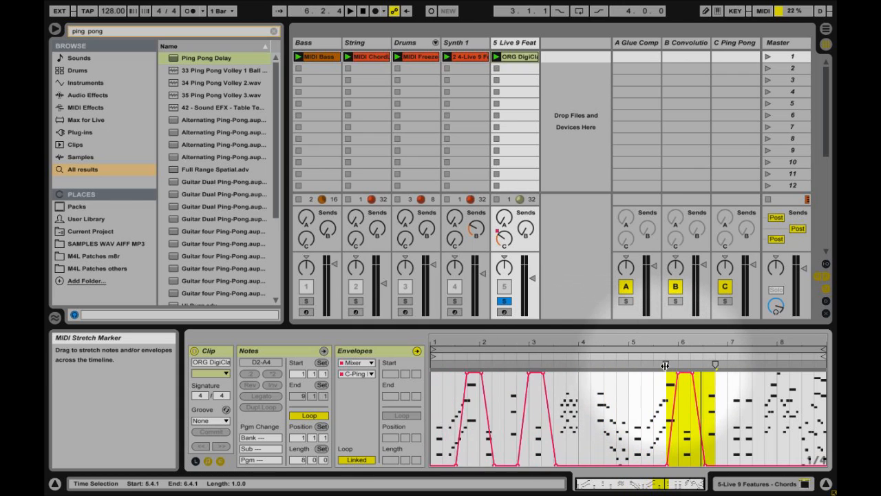
{"action": "mouse_move", "coordinate": [665, 365]}
{"action": "left_mouse_down"}
{"action": "mouse_move", "coordinate": [628, 365]}
{"action": "mouse_move", "coordinate": [667, 364]}
{"action": "mouse_move", "coordinate": [654, 365]}
{"action": "left_mouse_up"}
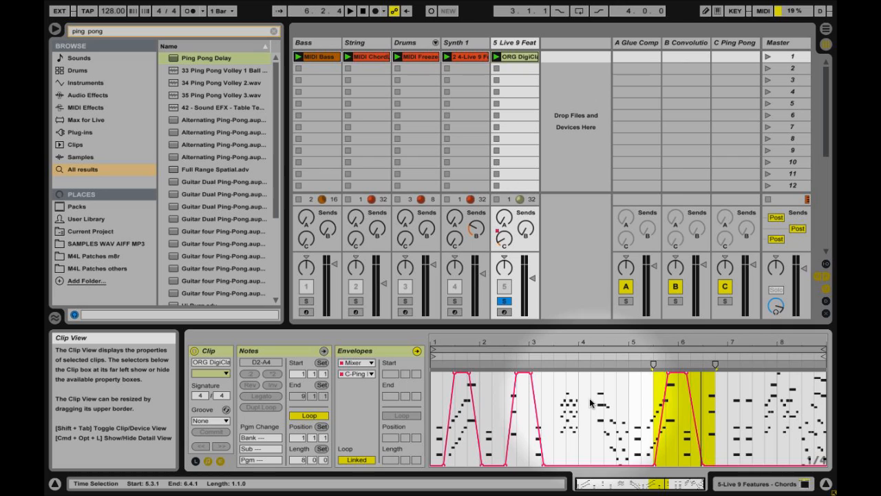
Try drawing stepped send C values across the middle and later bars in Draw Mode, and undo the strokes
{"action": "key", "text": "b"}
{"action": "left_click_drag", "start_coordinate": [557, 398], "coordinate": [626, 432]}
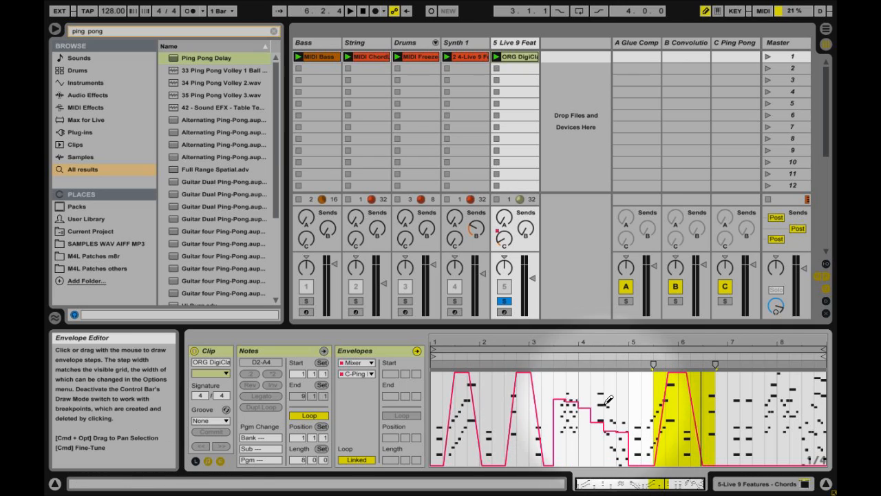
{"action": "mouse_move", "coordinate": [585, 391]}
{"action": "left_mouse_down"}
{"action": "mouse_move", "coordinate": [727, 402]}
{"action": "mouse_move", "coordinate": [541, 405]}
{"action": "left_mouse_up"}
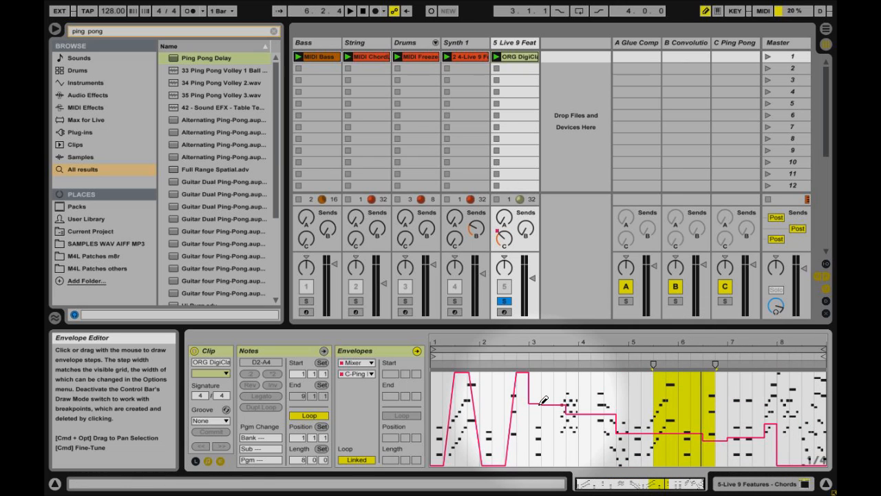
{"action": "key", "text": "ctrl+z"}
{"action": "key", "text": "ctrl+z"}
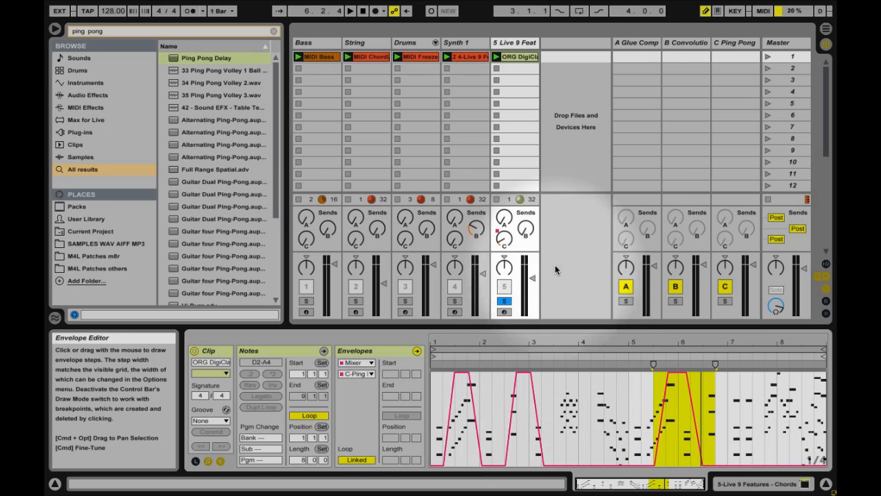
Select the ORG DigiClav clip on track 5 and deactivate it
{"action": "left_click", "coordinate": [516, 56]}
{"action": "double_click", "coordinate": [516, 56]}
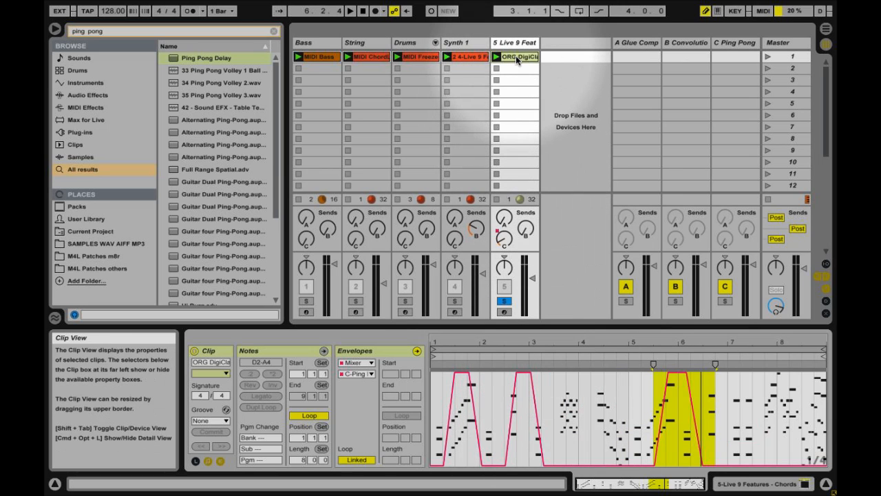
{"action": "left_click", "coordinate": [515, 55]}
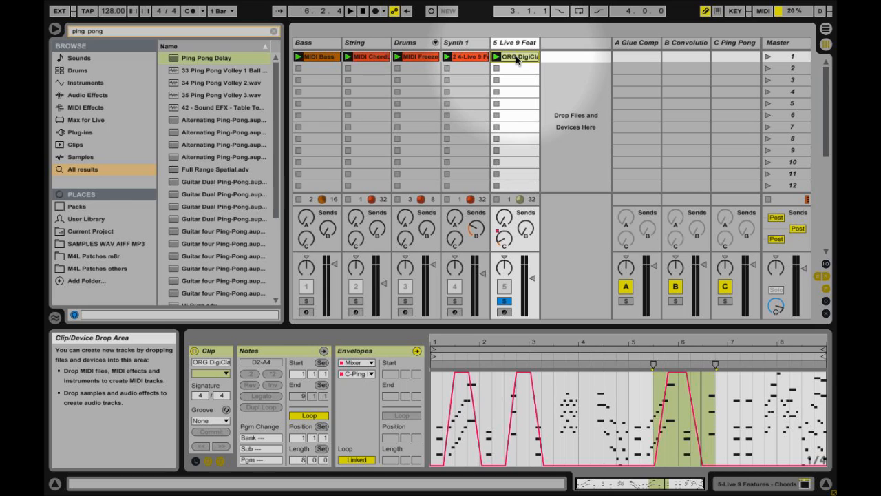
{"action": "key", "text": "0"}
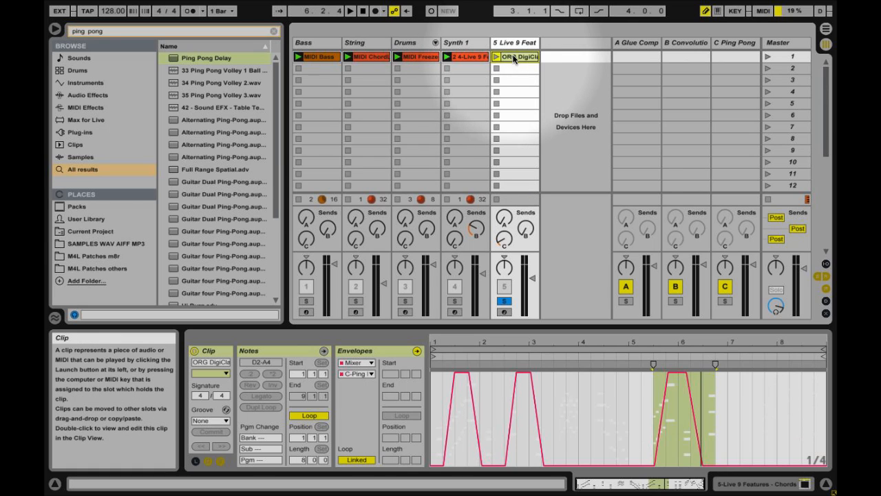
View track 5's device, reopen the ORG DigiClav clip in the MIDI note editor, and switch Draw Mode off
{"action": "left_click", "coordinate": [515, 44]}
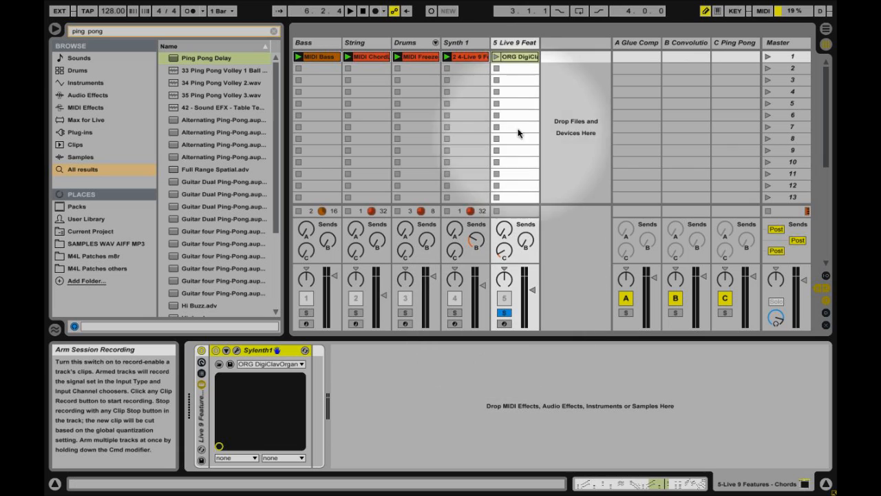
{"action": "left_click", "coordinate": [511, 58]}
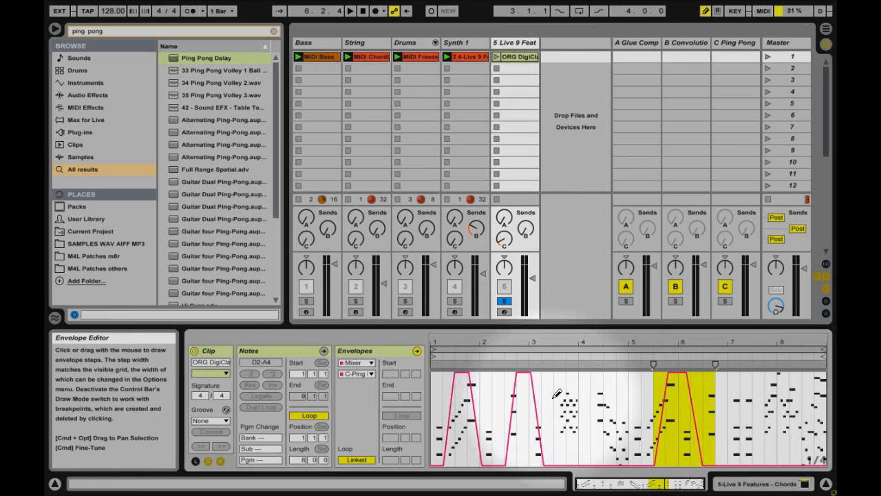
{"action": "left_click", "coordinate": [221, 462]}
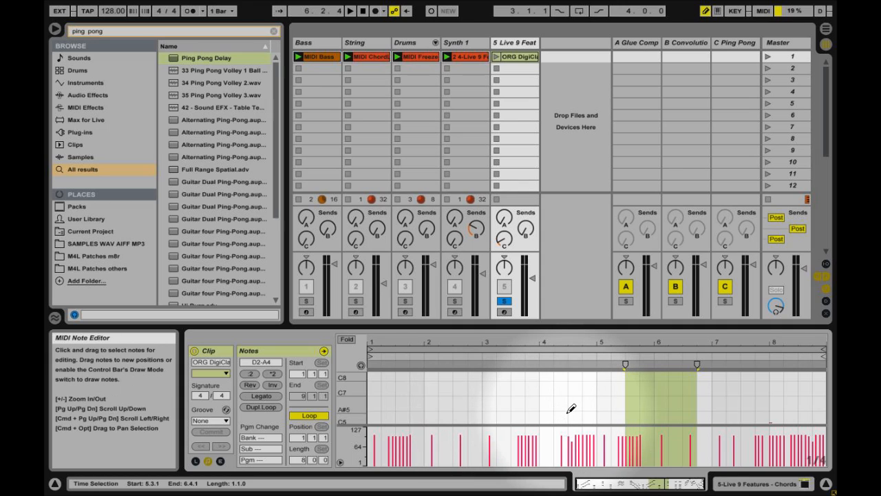
{"action": "key", "text": "b"}
{"action": "left_click", "coordinate": [545, 389]}
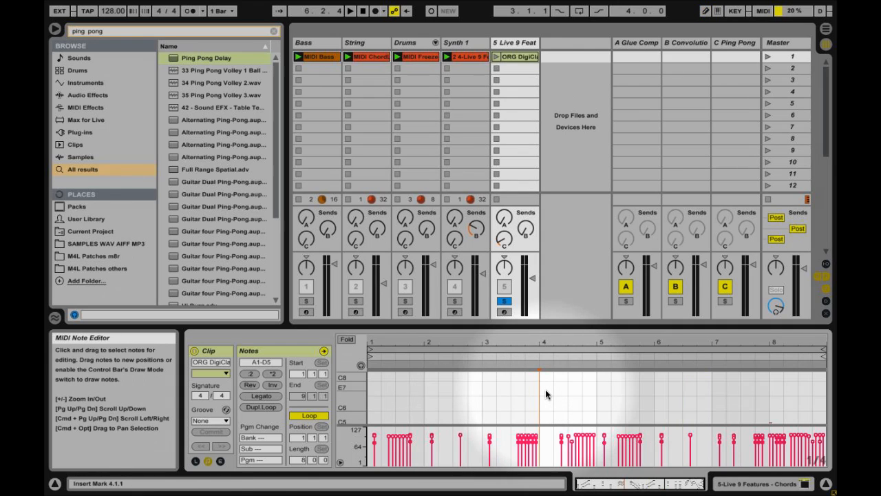
Select all notes in the ORG DigiClav clip and toggle repeatedly between note selection and time selection
{"action": "key", "text": "super+a"}
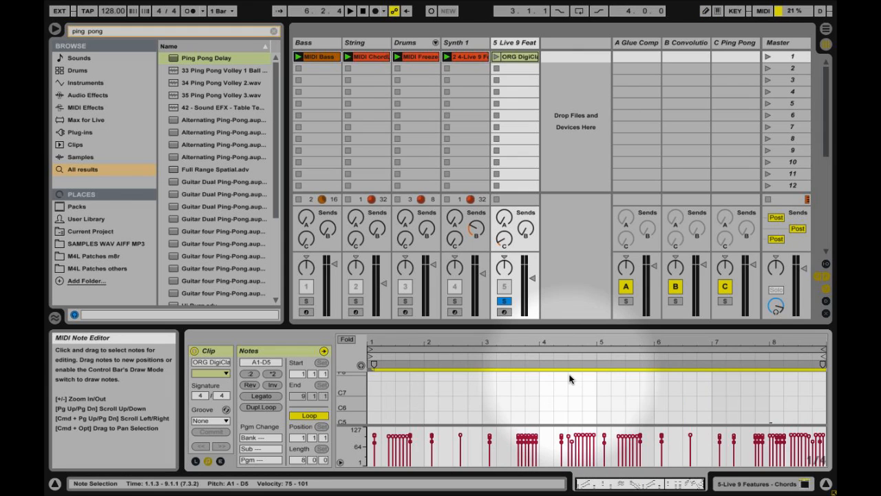
{"action": "key", "text": "Return"}
{"action": "key", "text": "Return"}
{"action": "key", "text": "Return"}
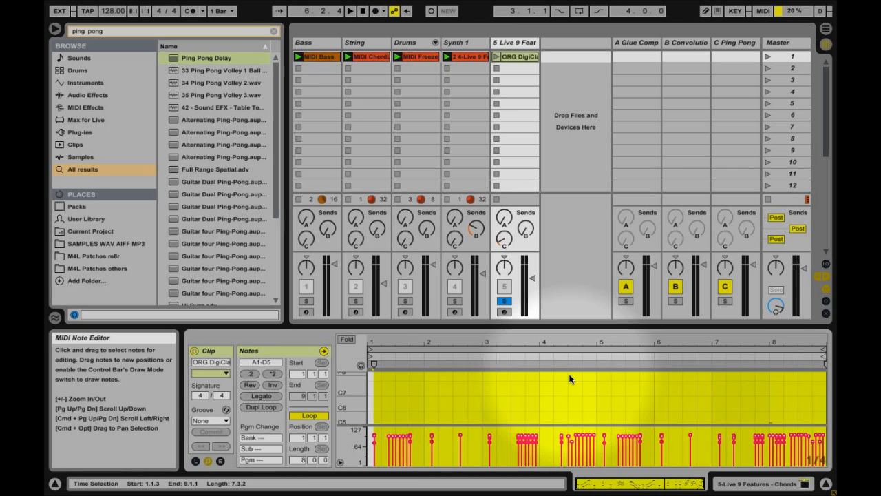
{"action": "key", "text": "Return"}
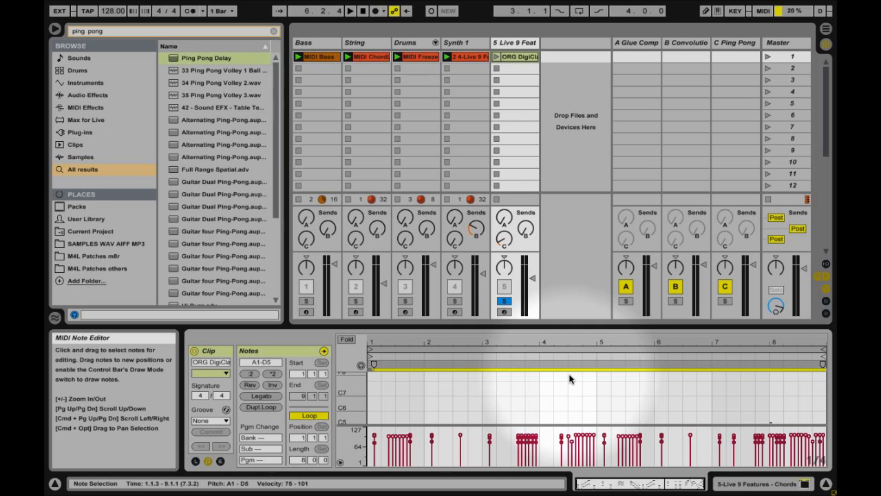
{"action": "key", "text": "Return"}
{"action": "key", "text": "Return"}
{"action": "key", "text": "Return"}
{"action": "key", "text": "Return"}
{"action": "key", "text": "Return"}
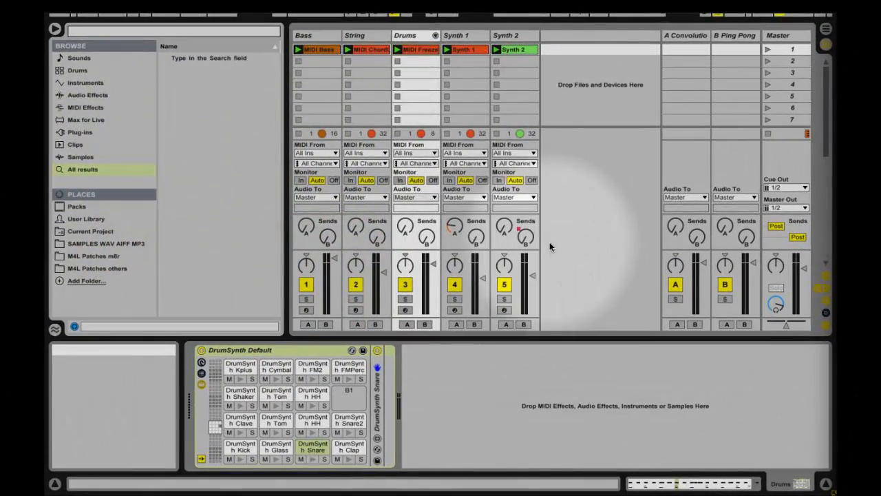
Search the browser for "glue" and add the Glue Compressor after the DrumSynth rack on the Drums track
{"action": "left_click", "coordinate": [402, 36]}
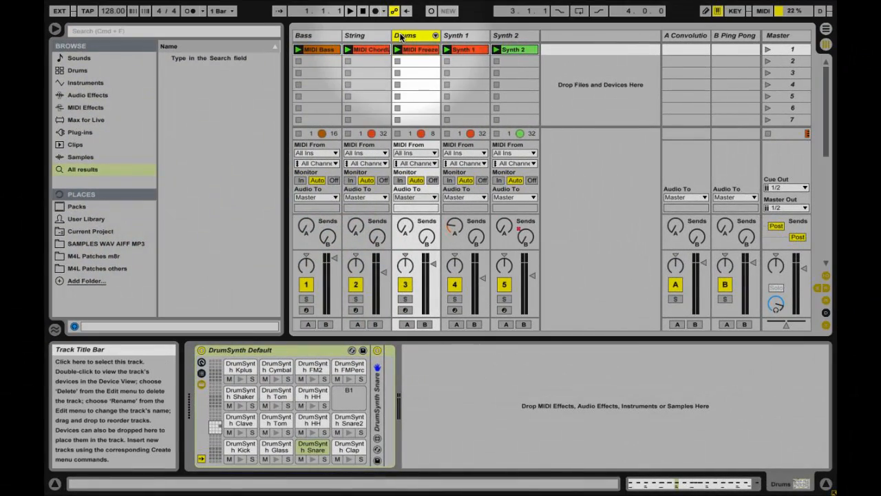
{"action": "left_click", "coordinate": [250, 32]}
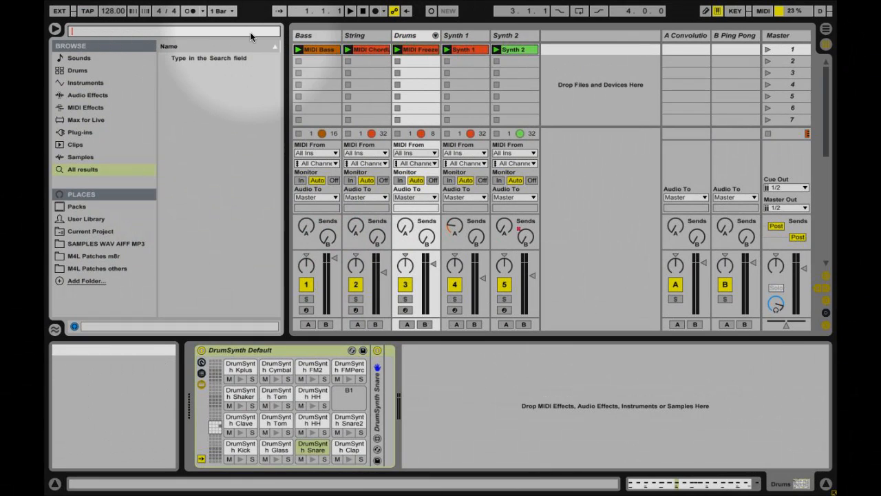
{"action": "type", "text": "glue"}
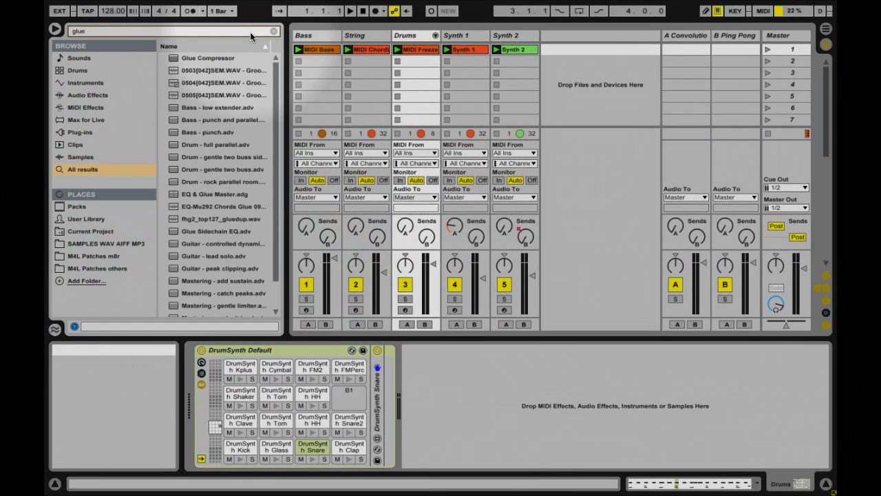
{"action": "left_click_drag", "start_coordinate": [220, 57], "coordinate": [518, 391]}
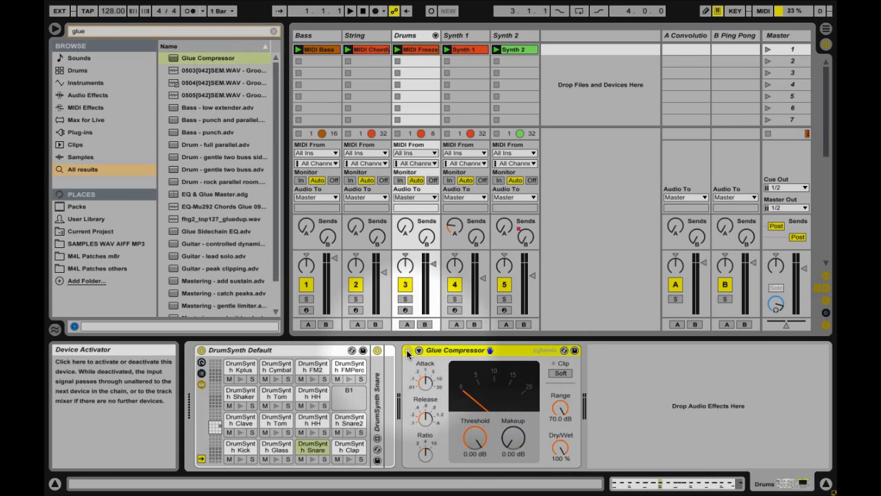
Solo the Drums track and listen to a short passage with the Glue Compressor bypassed
{"action": "left_click", "coordinate": [405, 298]}
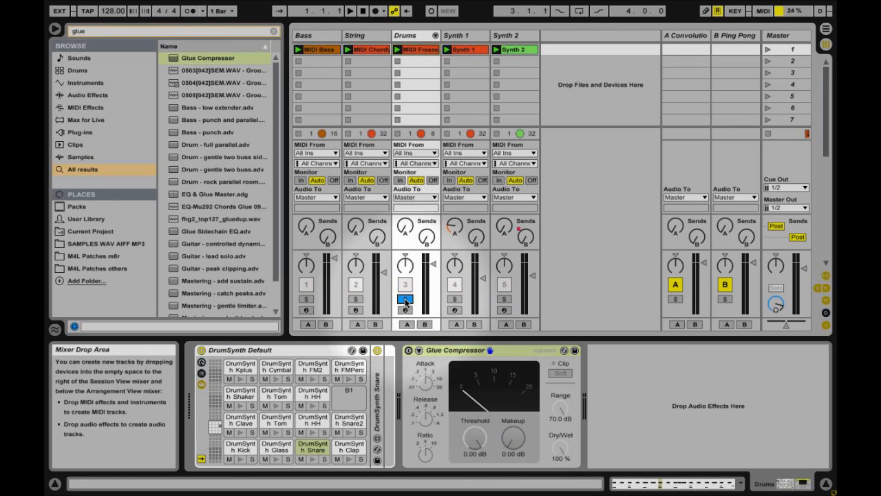
{"action": "key", "text": "space"}
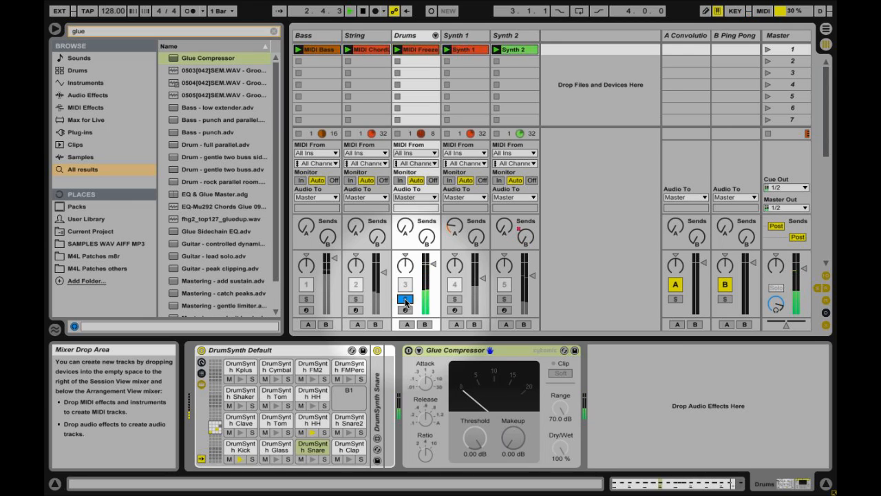
{"action": "key", "text": "space"}
Reactivate the Glue Compressor and set its threshold to -34.6 dB and its makeup gain to 17.6 dB
{"action": "left_click", "coordinate": [408, 351]}
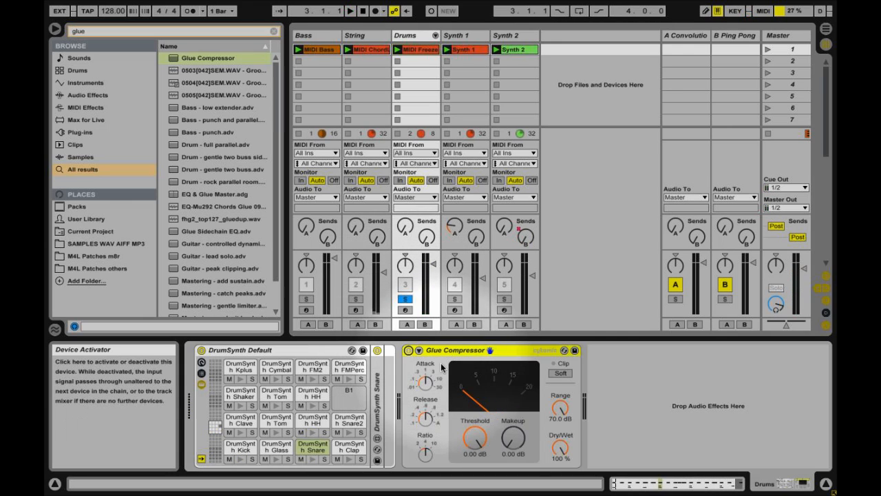
{"action": "left_click_drag", "start_coordinate": [472, 422], "coordinate": [472, 431]}
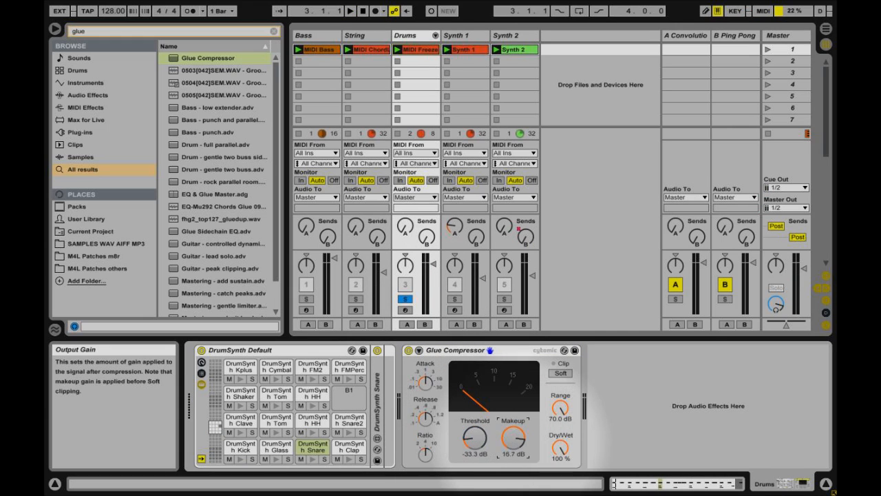
{"action": "left_click", "coordinate": [474, 438]}
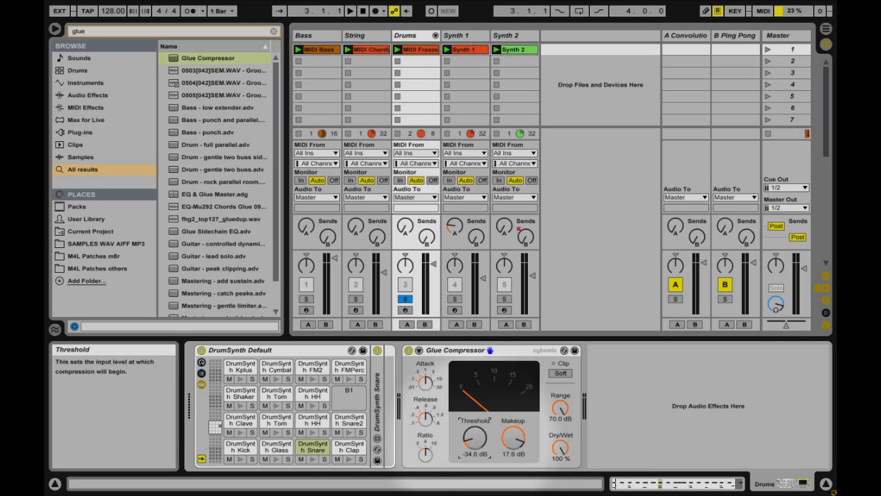
Lower the Glue Compressor threshold to -35.9 dB during playback and unsolo the Drums track
{"action": "key", "text": "space"}
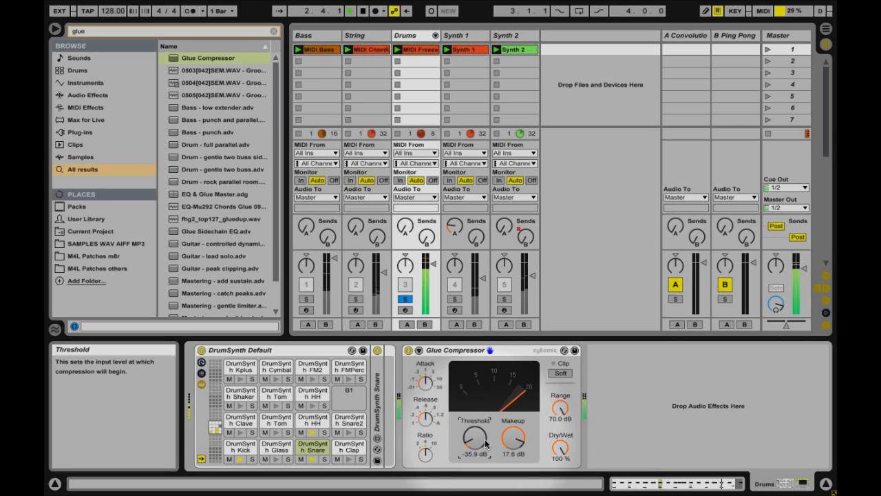
{"action": "left_click", "coordinate": [405, 299]}
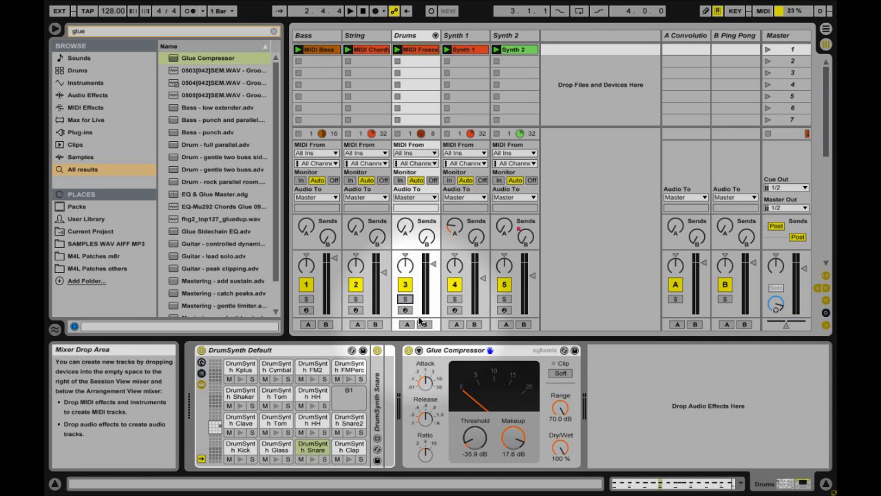
Search the browser for "eq" and add EQ Eight at the end of the Synth 1 track's device chain
{"action": "left_click", "coordinate": [457, 37]}
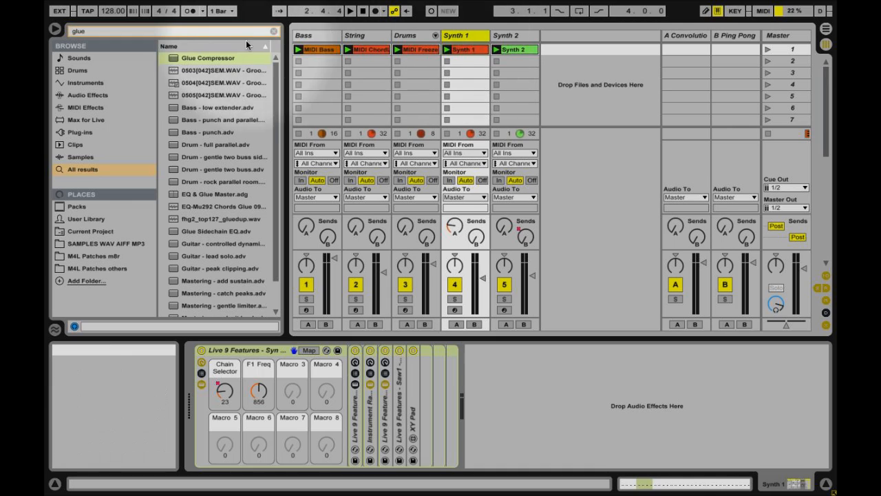
{"action": "left_click", "coordinate": [156, 31]}
{"action": "type", "text": "le"}
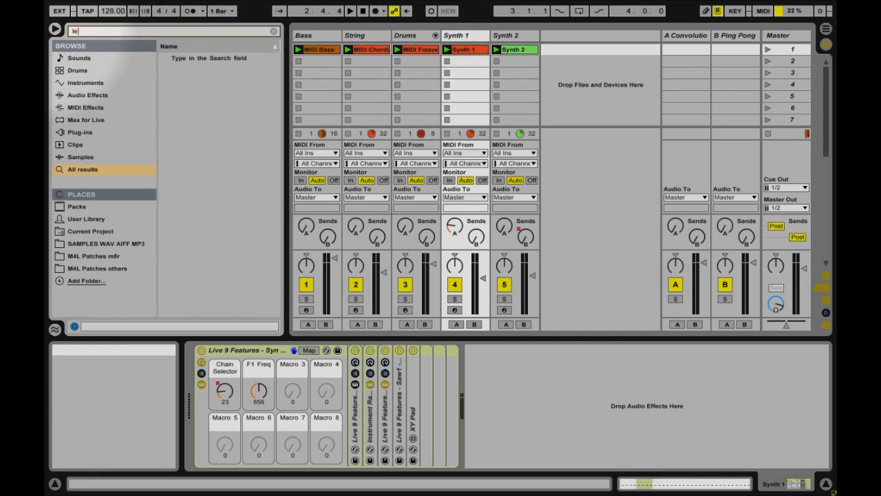
{"action": "type", "text": "ad"}
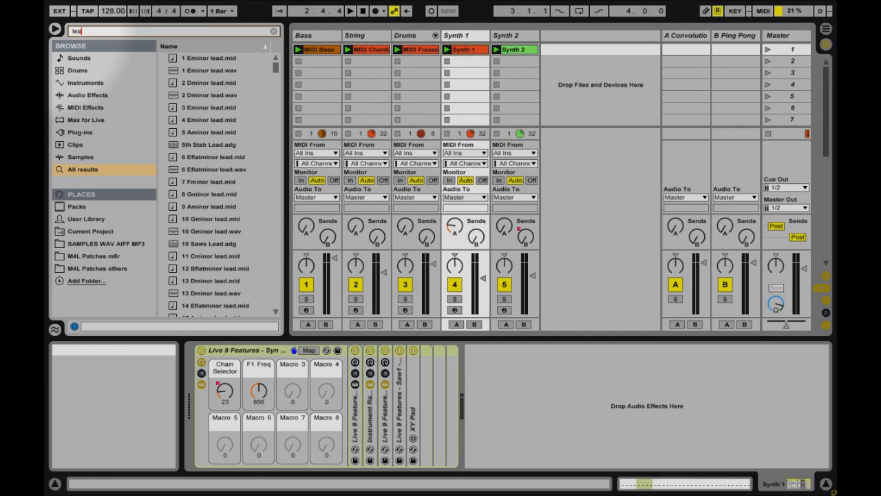
{"action": "key", "text": "BackSpace"}
{"action": "key", "text": "BackSpace"}
{"action": "key", "text": "BackSpace"}
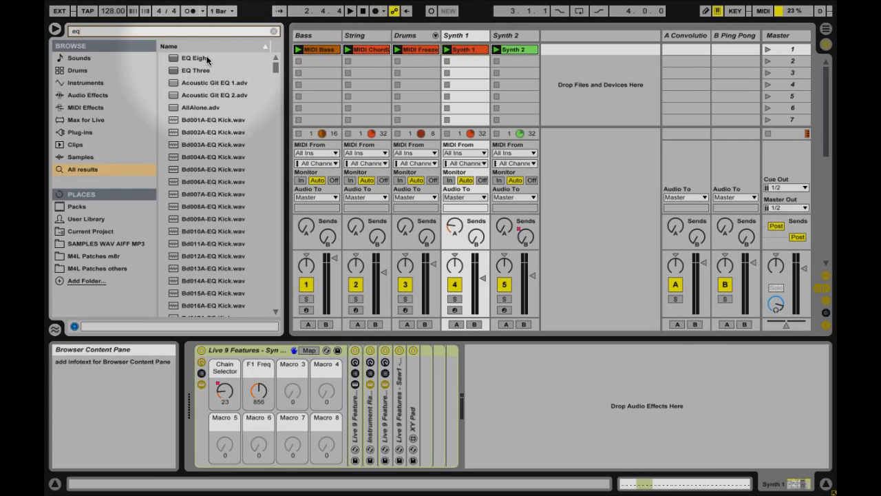
{"action": "left_click_drag", "start_coordinate": [196, 59], "coordinate": [604, 408]}
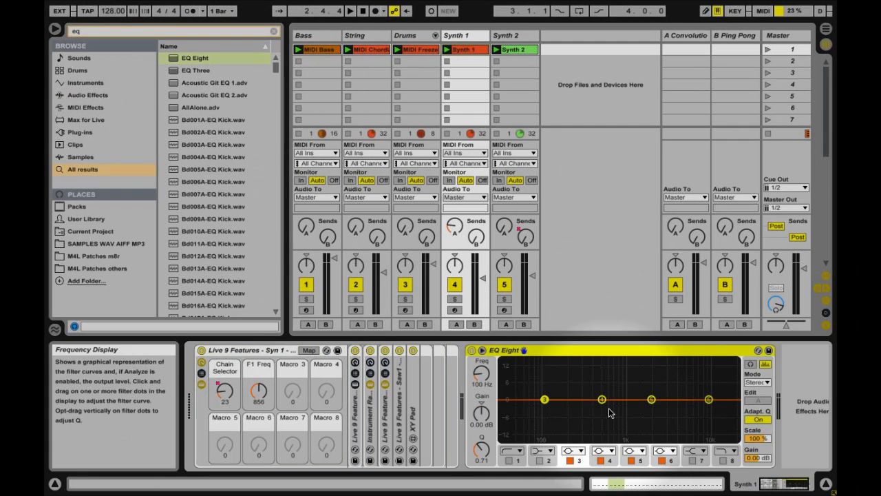
Solo Synth 1, expand the EQ Eight frequency display, and play a short passage to view its spectrum
{"action": "left_click", "coordinate": [454, 299]}
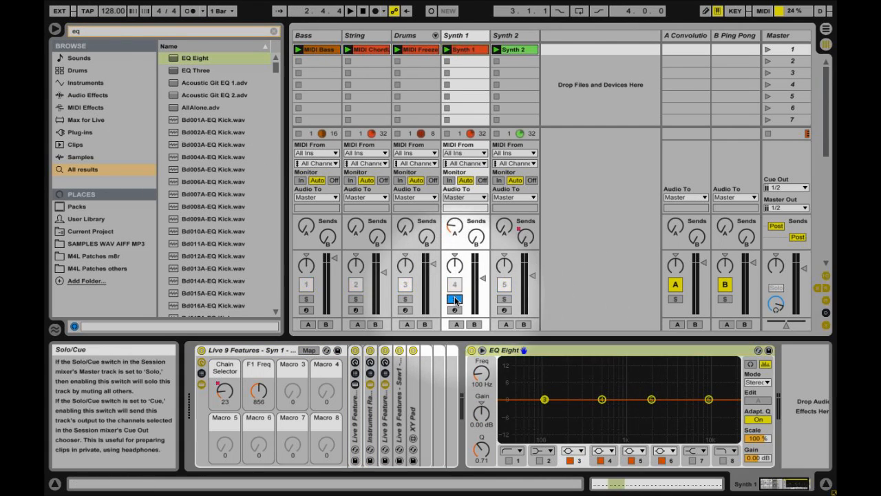
{"action": "left_click", "coordinate": [481, 351]}
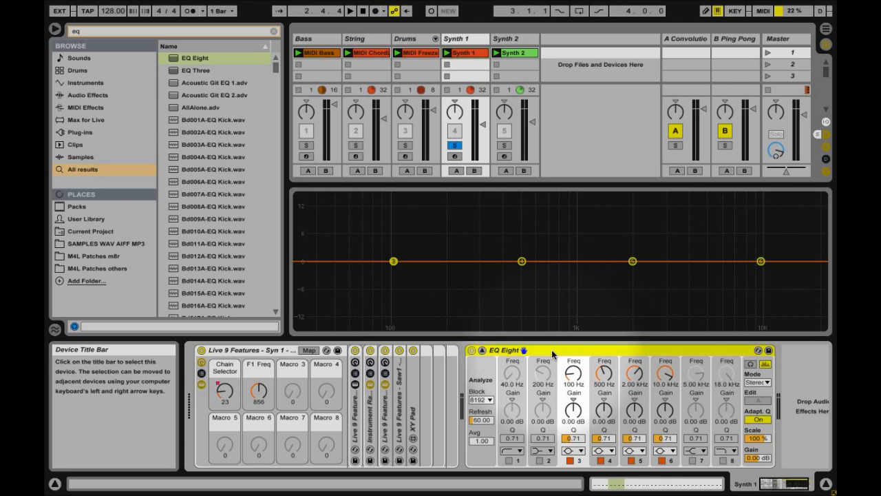
{"action": "key", "text": "space"}
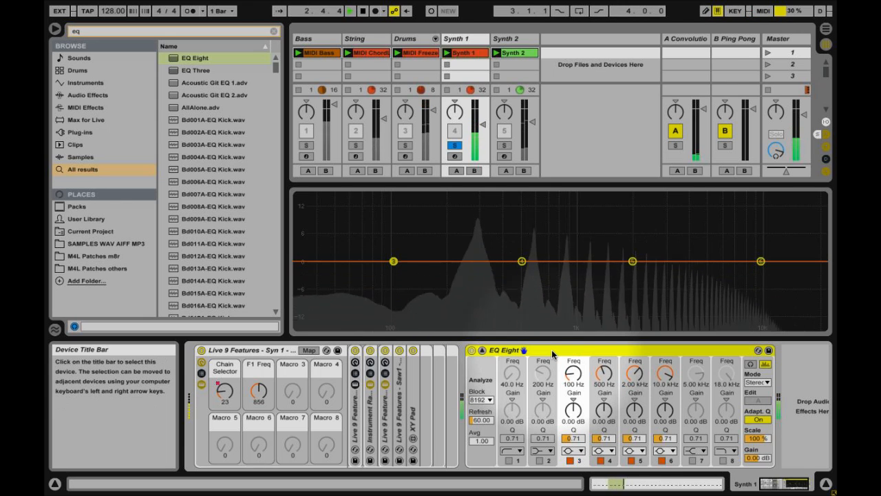
{"action": "key", "text": "space"}
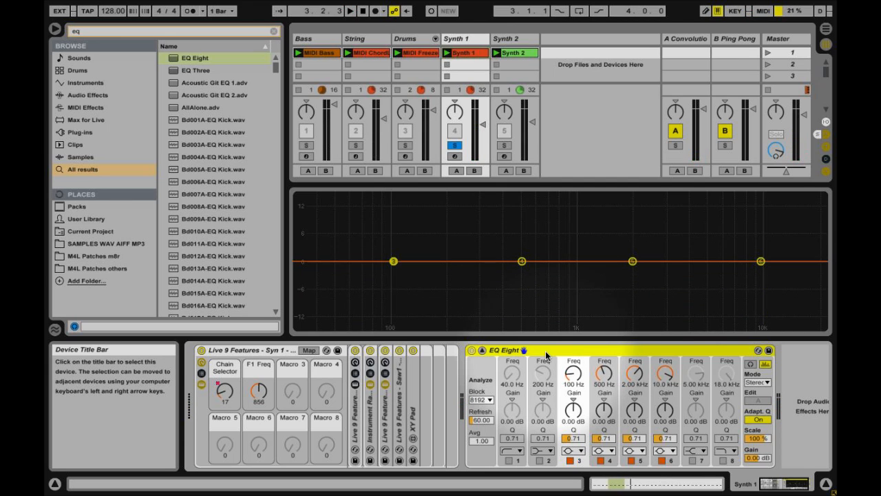
Activate EQ Eight filter 1, deactivate filters 3 and 4, and set filter 1 to the 48 dB low cut mode
{"action": "left_click", "coordinate": [508, 459]}
{"action": "left_click", "coordinate": [570, 460]}
{"action": "left_click", "coordinate": [601, 460]}
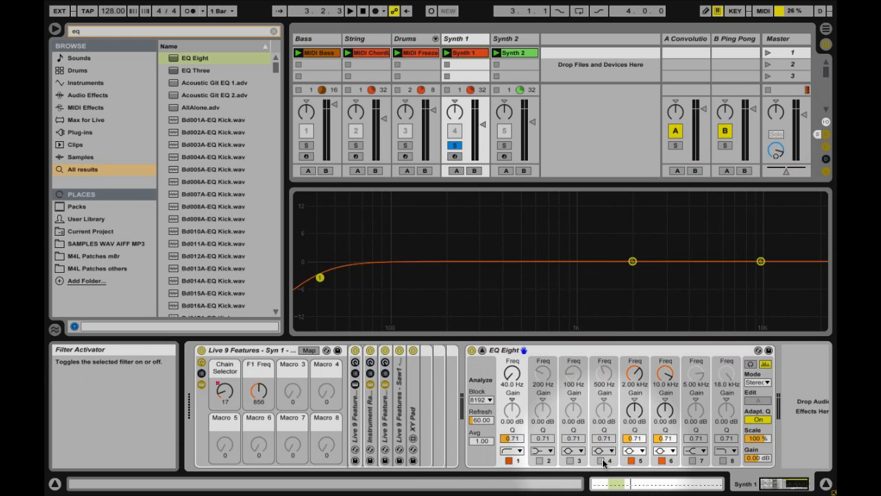
{"action": "left_click", "coordinate": [511, 451]}
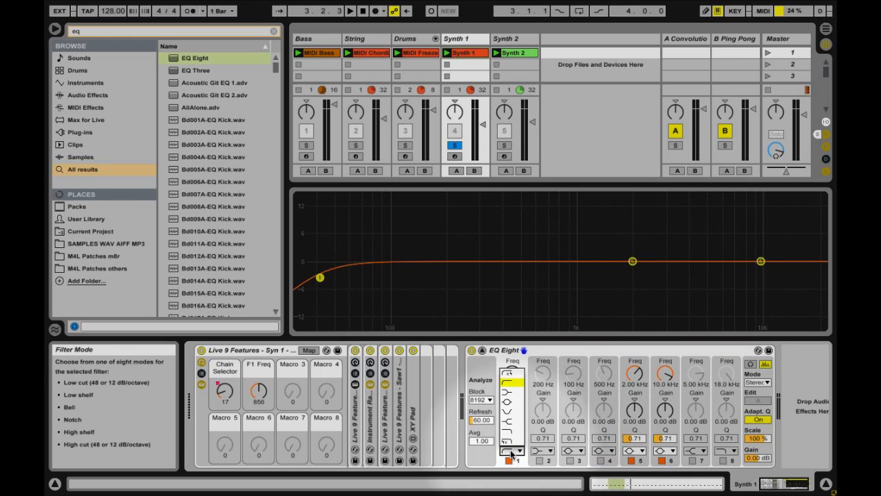
{"action": "left_click", "coordinate": [514, 375]}
Move the low cut of filter 1 to 285 Hz with a Q of 0.69, checking it during playback
{"action": "mouse_move", "coordinate": [322, 283]}
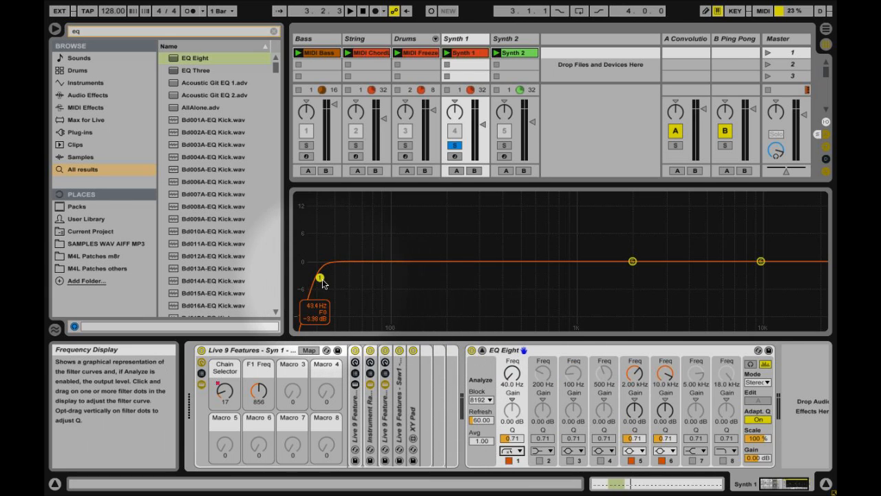
{"action": "left_click_drag", "start_coordinate": [320, 278], "coordinate": [482, 273]}
{"action": "key", "text": "space"}
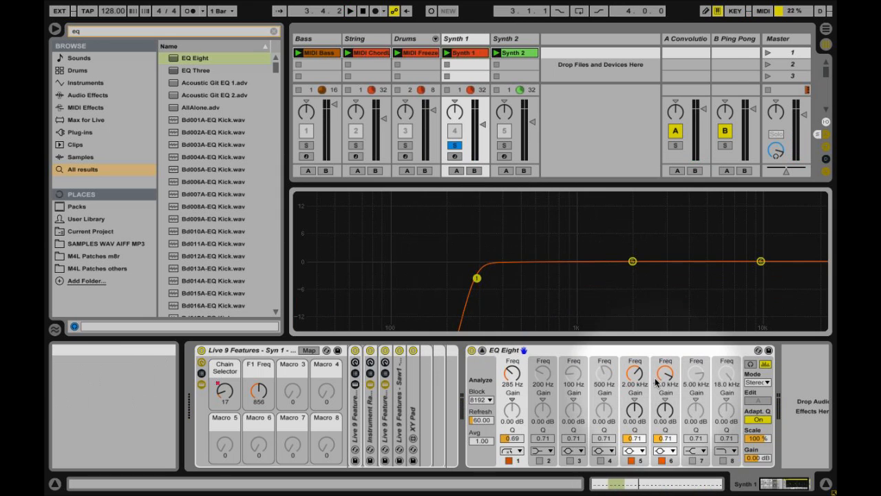
Set the Q of filter 5 to 5.33 and filter 6 to 8.33, and enable audition mode in EQ Eight
{"action": "left_click_drag", "start_coordinate": [634, 438], "coordinate": [634, 410]}
{"action": "left_click_drag", "start_coordinate": [665, 439], "coordinate": [665, 413]}
{"action": "left_click_drag", "start_coordinate": [634, 438], "coordinate": [665, 423]}
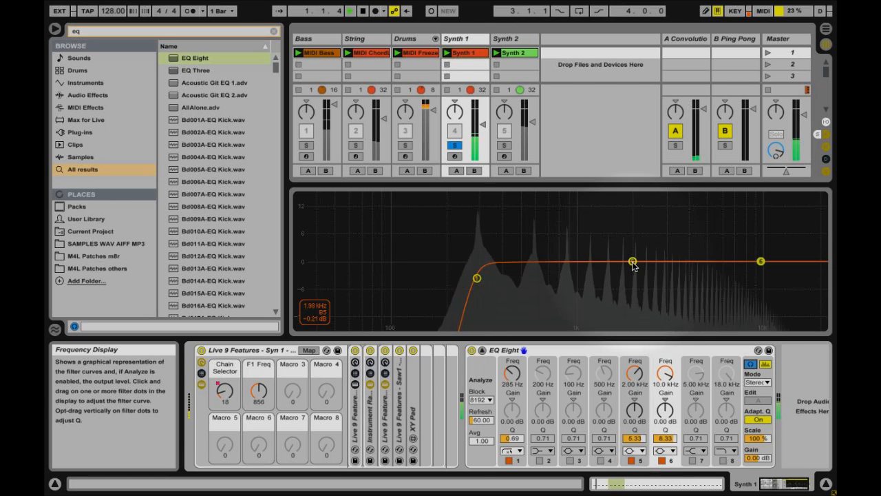
Boost filter 5 by 3.42 dB at 579 Hz and filter 6 by 3.71 dB at 1.48 kHz while auditioning Synth 1
{"action": "left_click_drag", "start_coordinate": [633, 267], "coordinate": [533, 247]}
{"action": "key", "text": "space"}
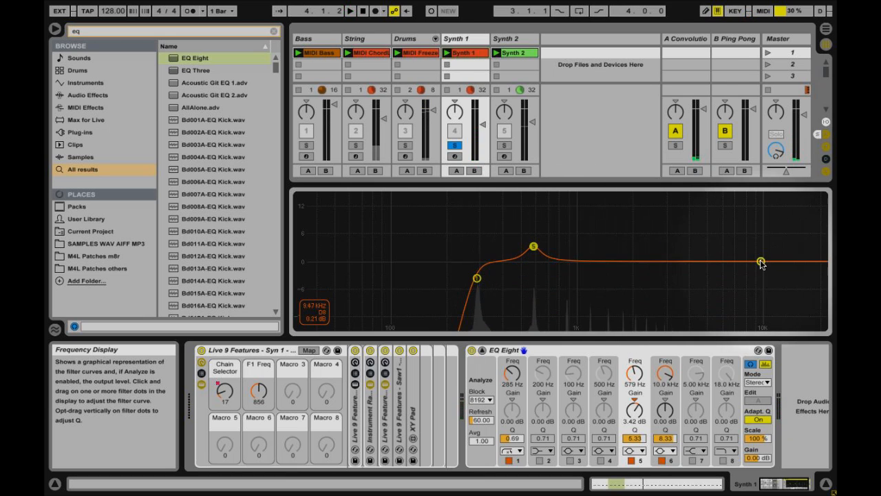
{"action": "left_click_drag", "start_coordinate": [761, 261], "coordinate": [609, 245]}
{"action": "key", "text": "space"}
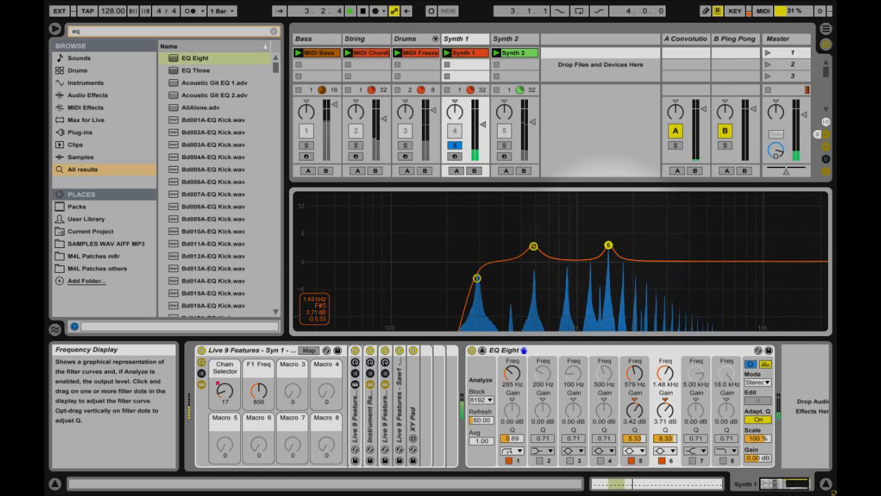
{"action": "key", "text": "space"}
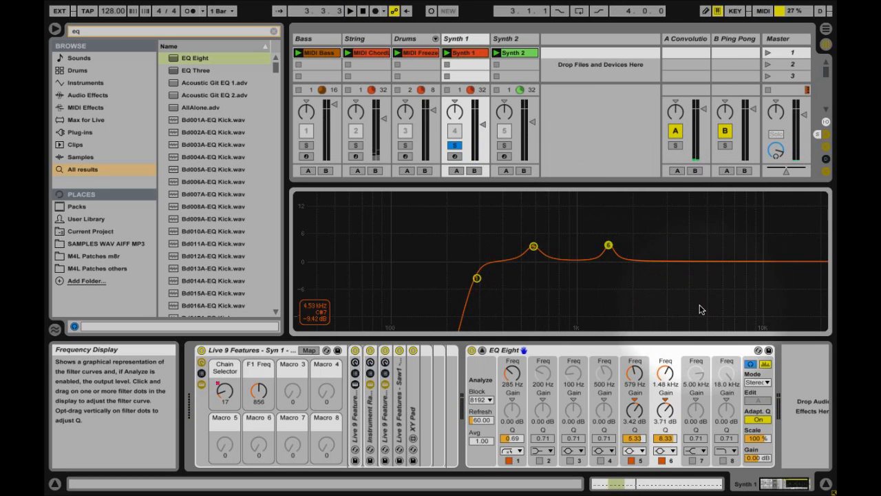
Copy the EQ Eight from Synth 1 and paste it after Sylenth1 on the Synth 2 track
{"action": "left_click", "coordinate": [632, 351]}
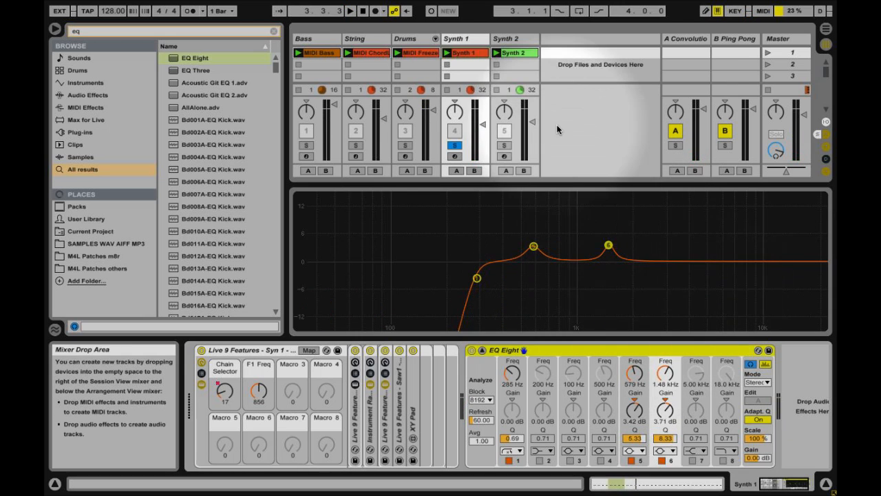
{"action": "left_click", "coordinate": [515, 43]}
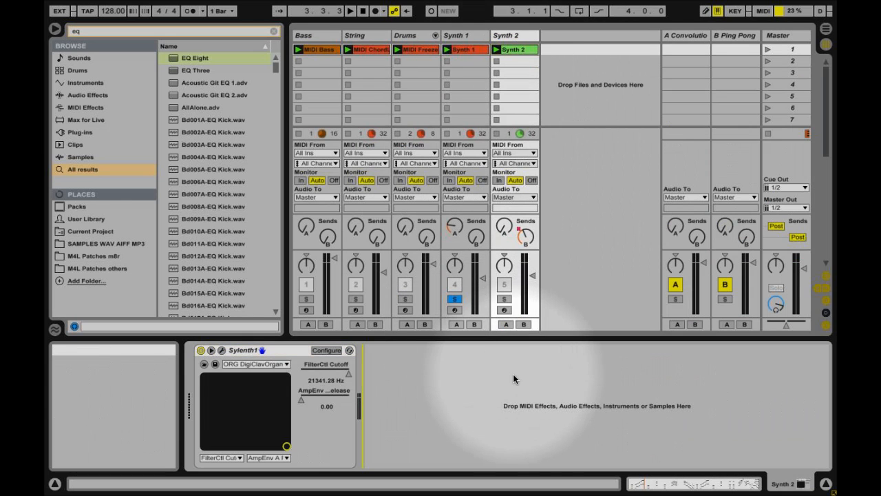
{"action": "key", "text": "super+v"}
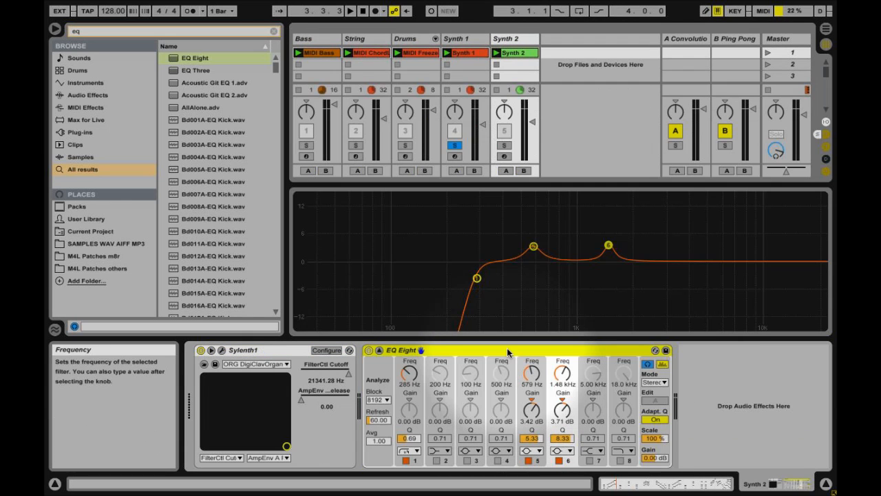
Solo only Synth 2 and move its EQ Eight low cut to 95.5 Hz with a Q of 0.82
{"action": "left_click", "coordinate": [503, 145]}
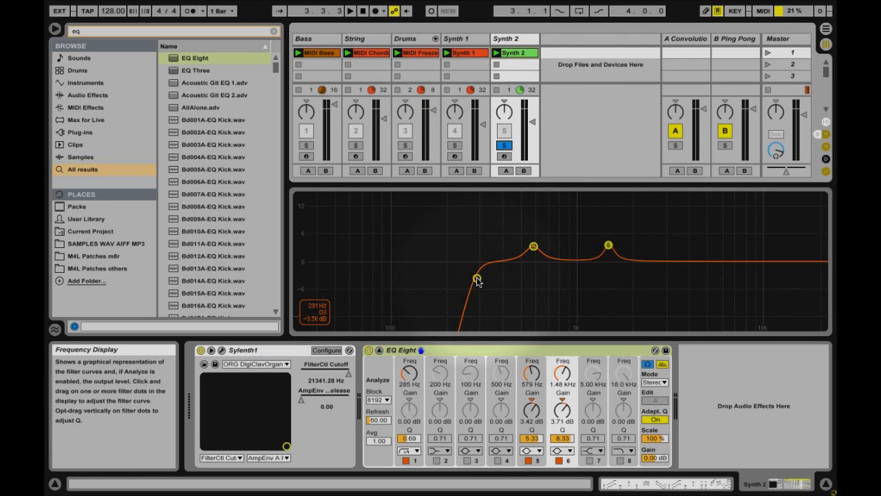
{"action": "left_click_drag", "start_coordinate": [476, 278], "coordinate": [433, 278]}
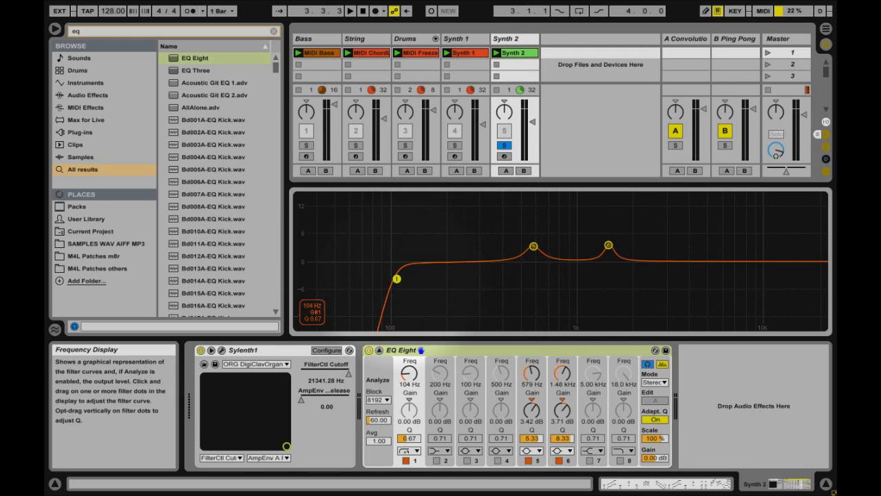
{"action": "mouse_move", "coordinate": [402, 279]}
{"action": "left_mouse_down"}
{"action": "mouse_move", "coordinate": [456, 276]}
{"action": "mouse_move", "coordinate": [316, 276]}
{"action": "mouse_move", "coordinate": [456, 276]}
{"action": "mouse_move", "coordinate": [365, 278]}
{"action": "mouse_move", "coordinate": [416, 273]}
{"action": "mouse_move", "coordinate": [390, 276]}
{"action": "left_mouse_up"}
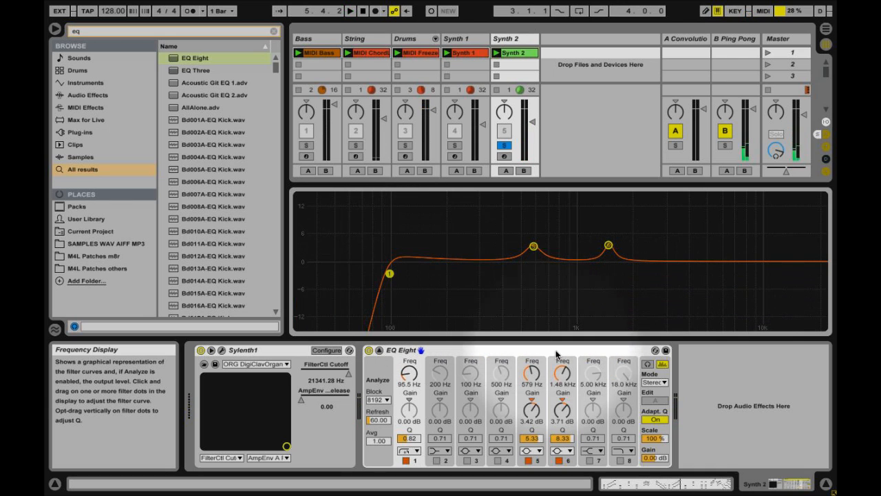
Set the Synth 2 EQ Eight scale to -119 % and activate filter 7 at 4.99 kHz with -2.52 dB gain
{"action": "left_click_drag", "start_coordinate": [655, 438], "coordinate": [654, 427]}
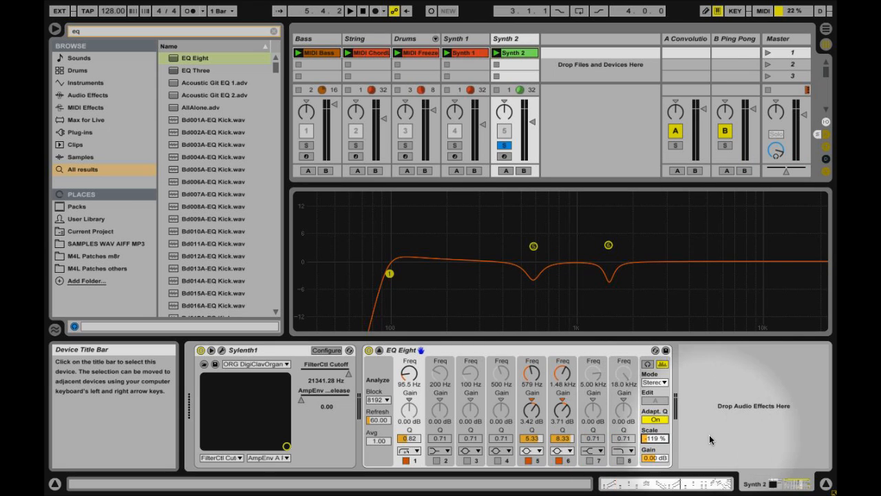
{"action": "left_click", "coordinate": [590, 460]}
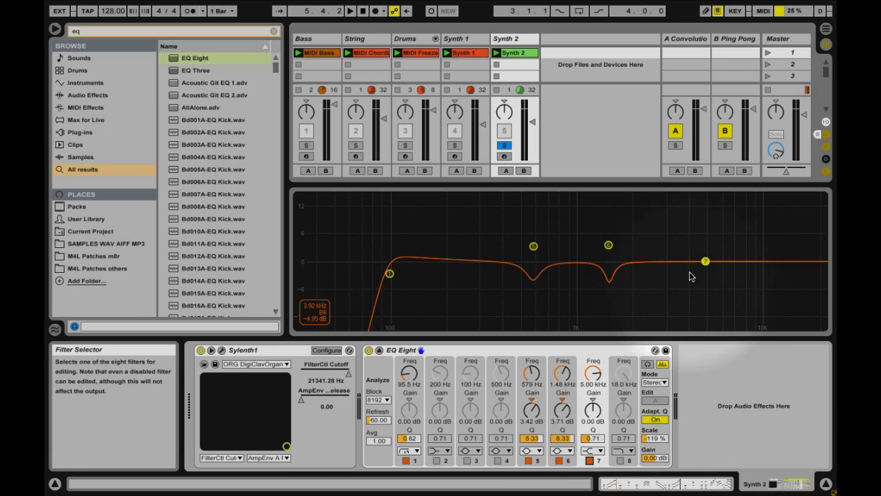
{"action": "left_click_drag", "start_coordinate": [705, 263], "coordinate": [706, 269]}
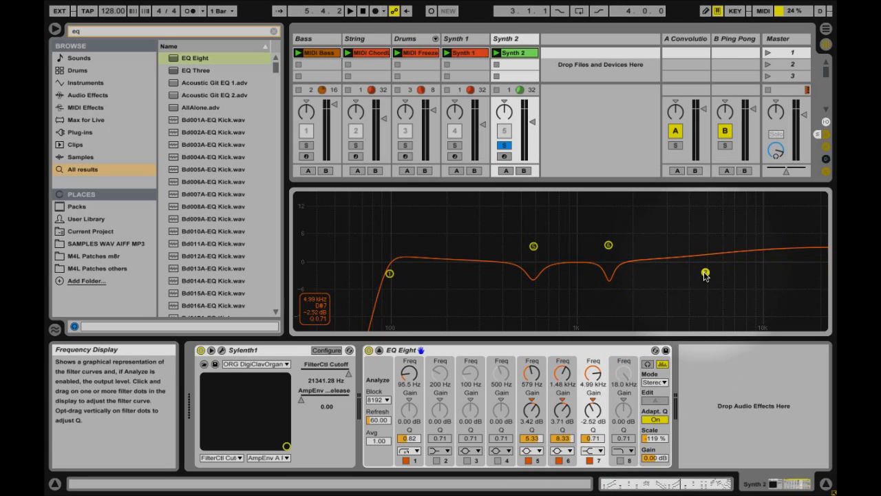
Solo Synth 1 together with Synth 2, listen to both equalized tracks, and clear the solos
{"action": "left_click", "coordinate": [455, 146]}
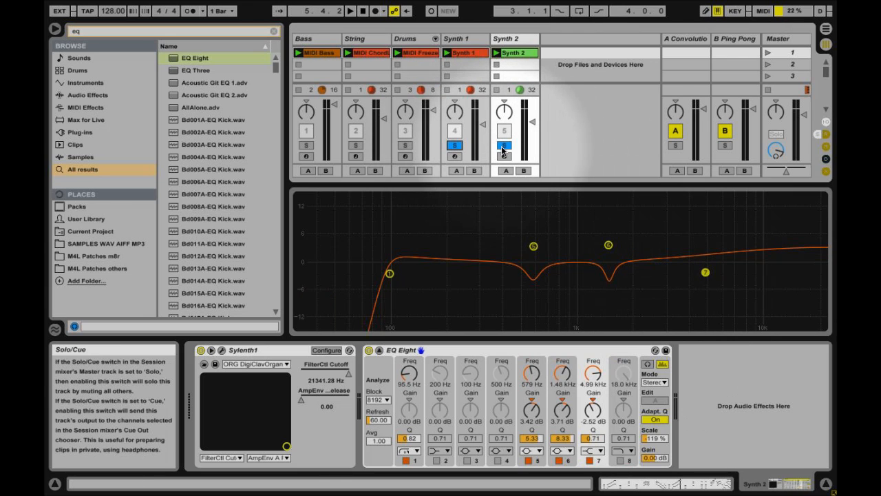
{"action": "key", "text": "space"}
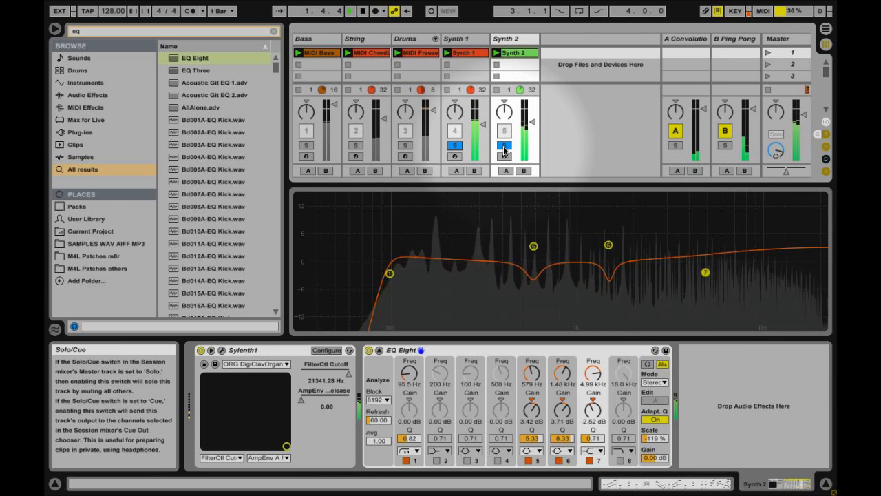
{"action": "left_click", "coordinate": [504, 146]}
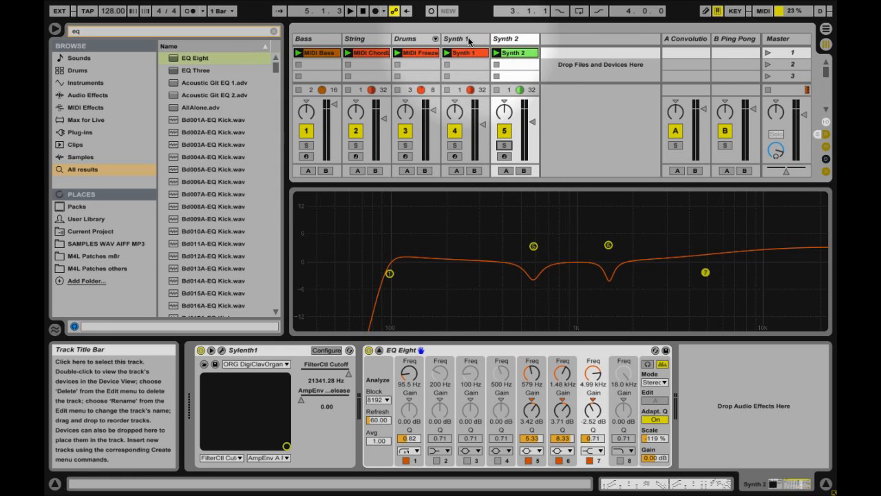
Insert a third return track, search the browser for "compressor", and load the Compressor device onto return C
{"action": "right_click", "coordinate": [544, 59]}
{"action": "left_click", "coordinate": [635, 86]}
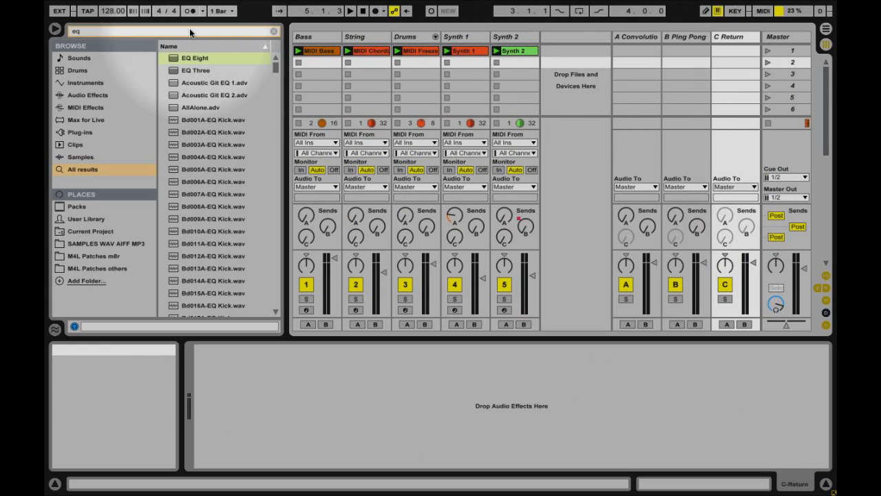
{"action": "left_click", "coordinate": [189, 28]}
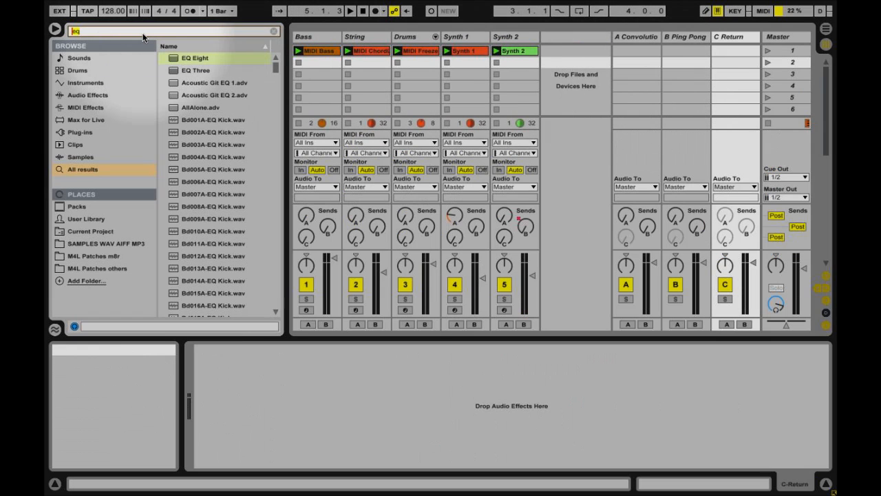
{"action": "type", "text": "comp"}
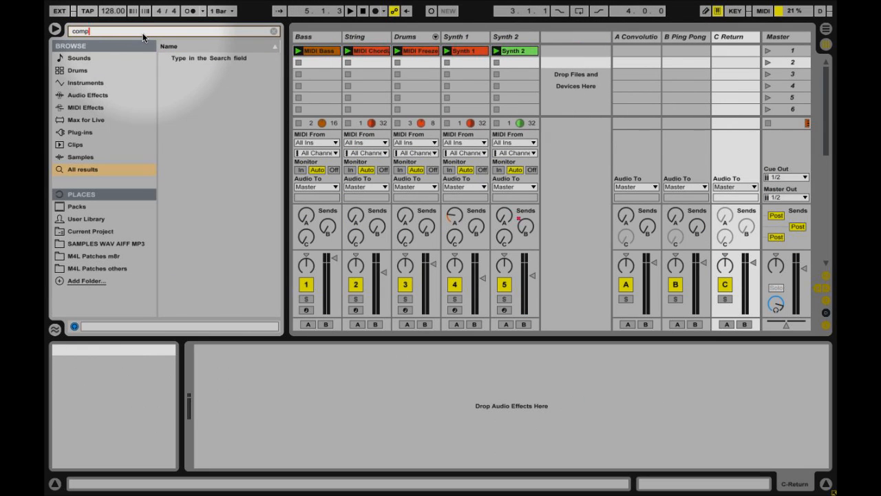
{"action": "type", "text": "ressor"}
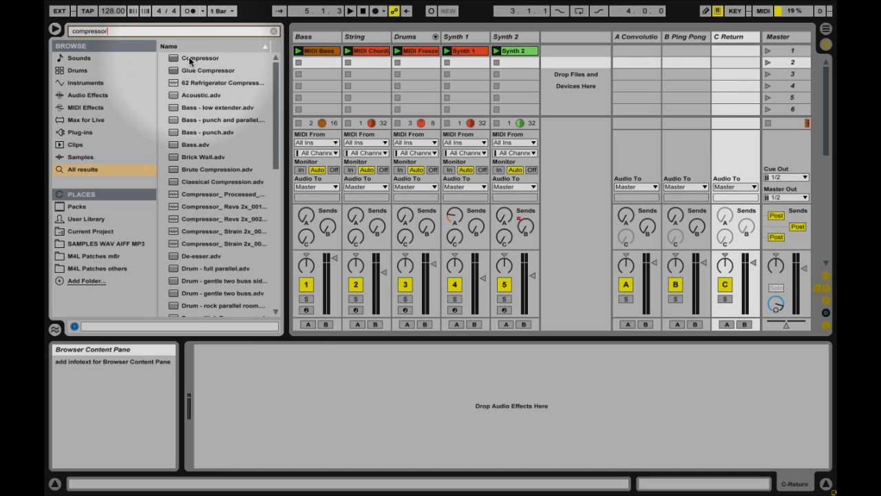
{"action": "left_click_drag", "start_coordinate": [190, 59], "coordinate": [729, 38]}
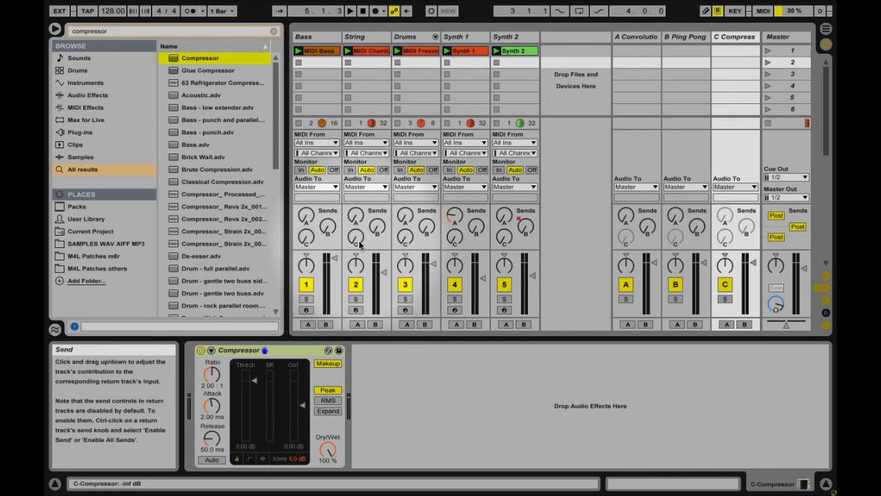
Raise send C to maximum on the String and Synth 1 tracks and route both tracks' audio output to Sends Only
{"action": "left_click_drag", "start_coordinate": [356, 241], "coordinate": [356, 220]}
{"action": "left_click_drag", "start_coordinate": [451, 242], "coordinate": [452, 220]}
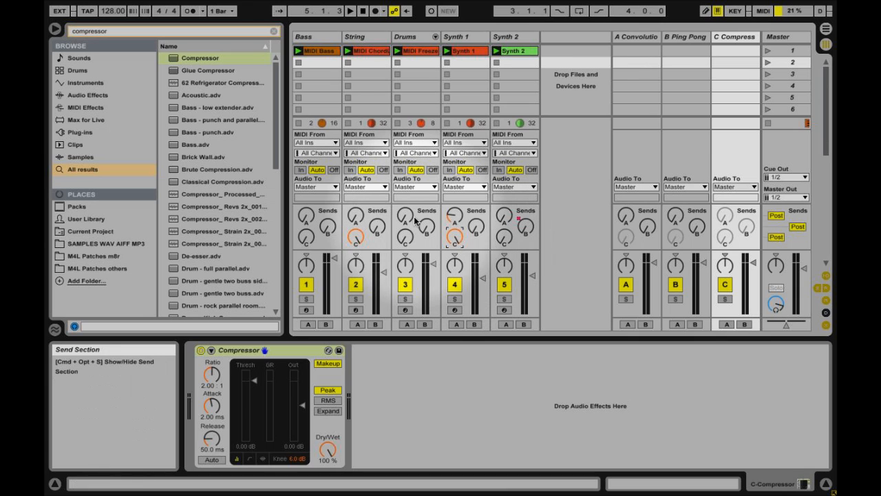
{"action": "left_click", "coordinate": [364, 187]}
{"action": "left_click", "coordinate": [362, 229]}
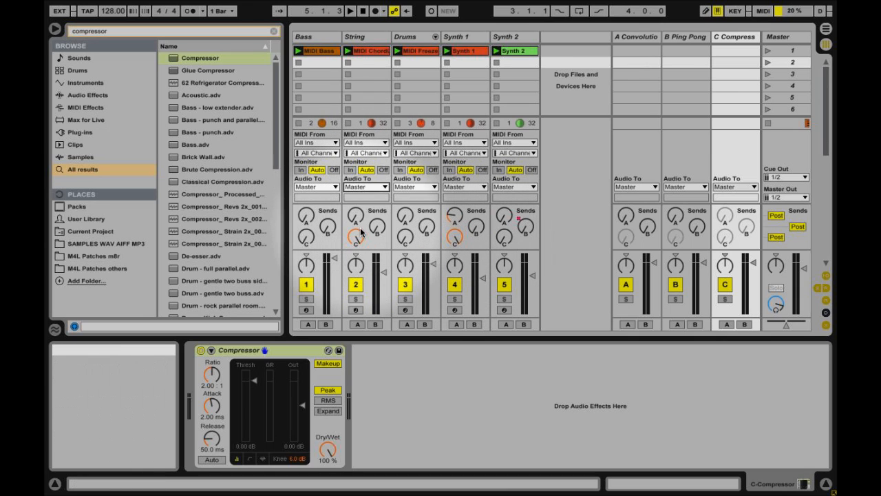
{"action": "left_click", "coordinate": [448, 191]}
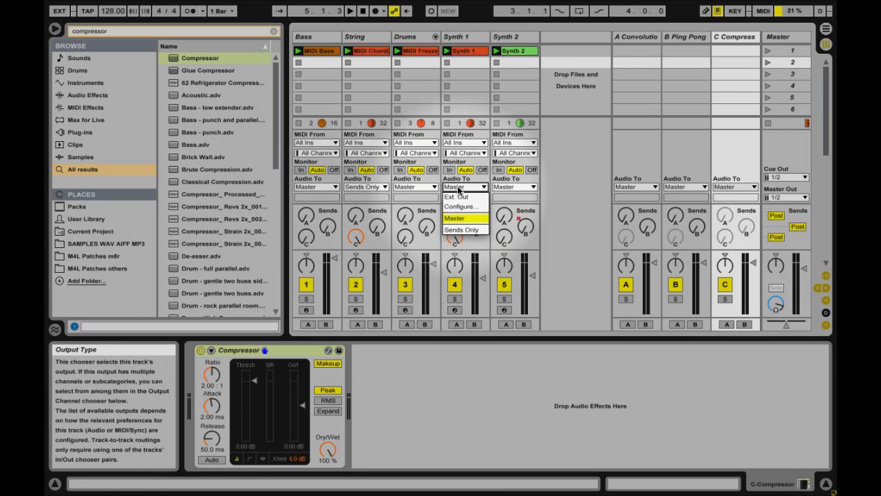
{"action": "left_click", "coordinate": [451, 229]}
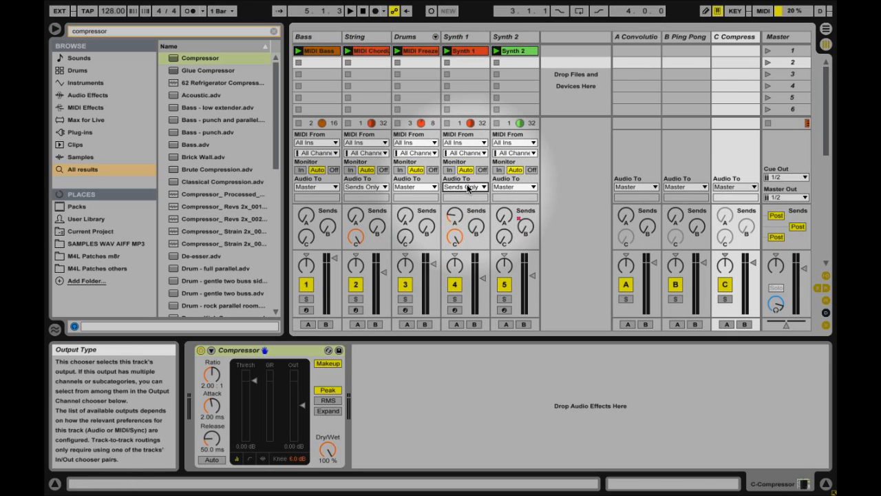
Turn on the external sidechain of the return C Compressor and choose Drums as its audio source
{"action": "left_click", "coordinate": [211, 350]}
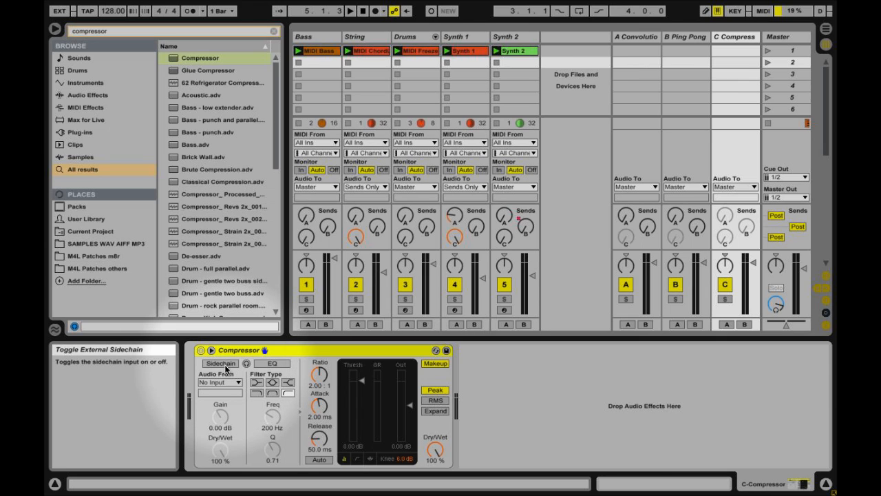
{"action": "left_click", "coordinate": [220, 363]}
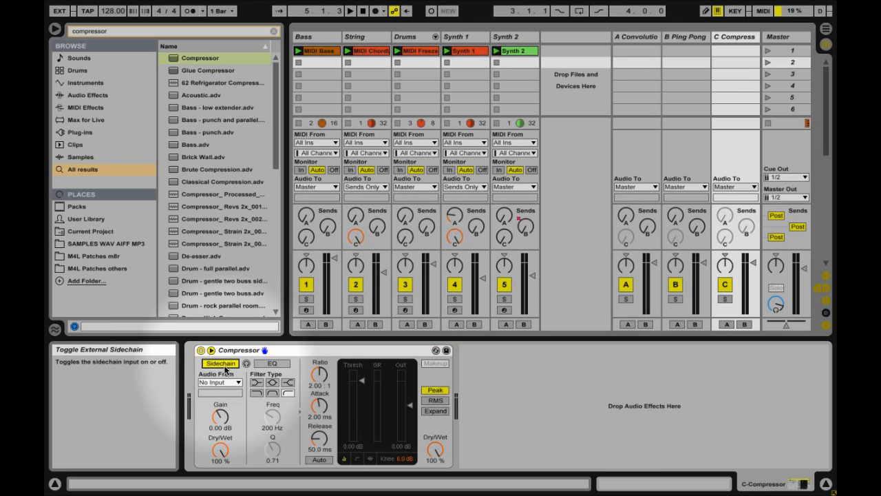
{"action": "left_click", "coordinate": [220, 382]}
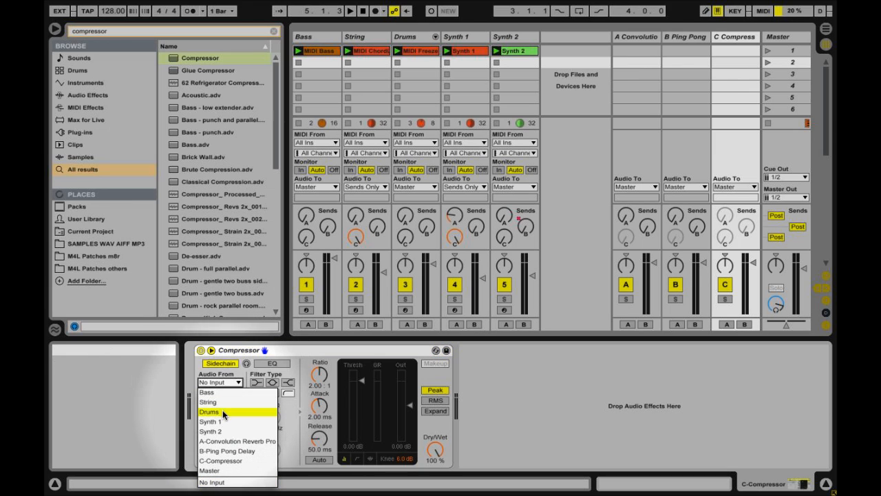
{"action": "left_click", "coordinate": [222, 413]}
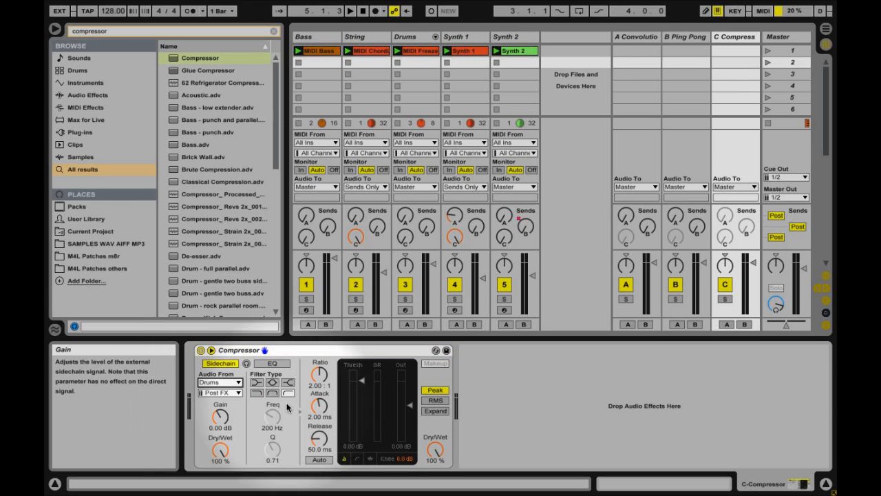
Enable the Compressor's sidechain EQ with the low-pass filter type and set its frequency to 93.3 Hz
{"action": "left_click", "coordinate": [272, 365]}
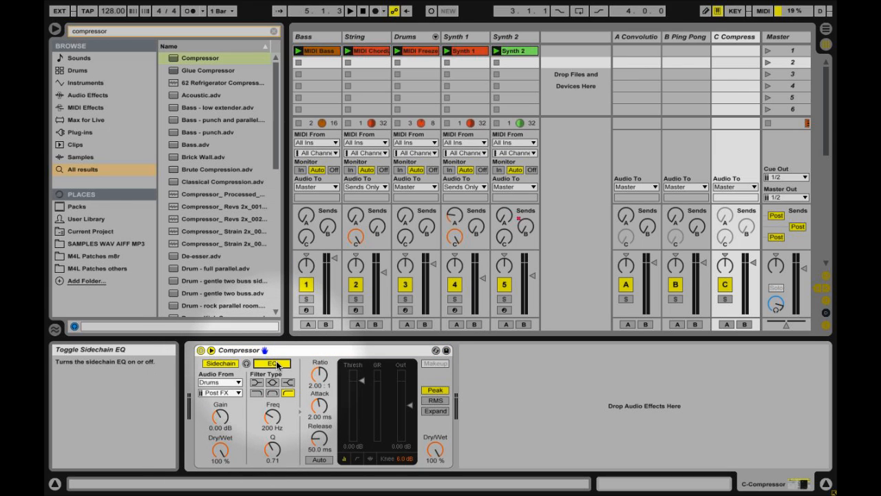
{"action": "left_click", "coordinate": [256, 393]}
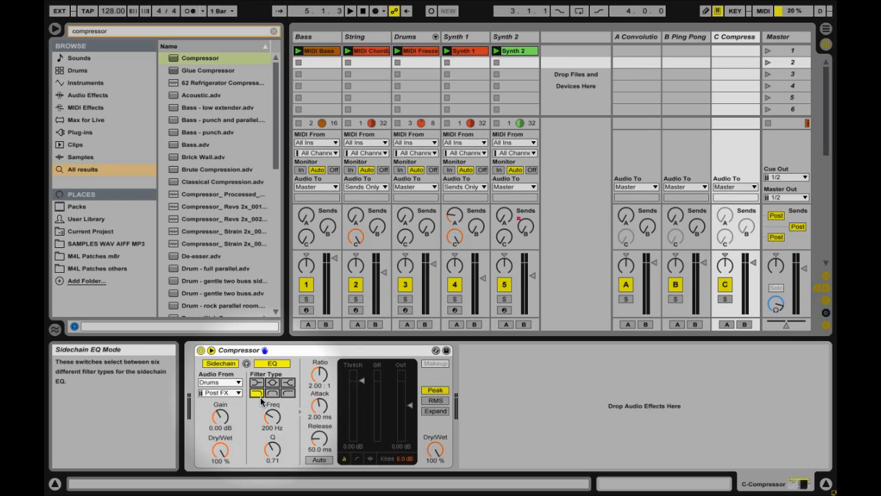
{"action": "left_click_drag", "start_coordinate": [272, 416], "coordinate": [272, 427]}
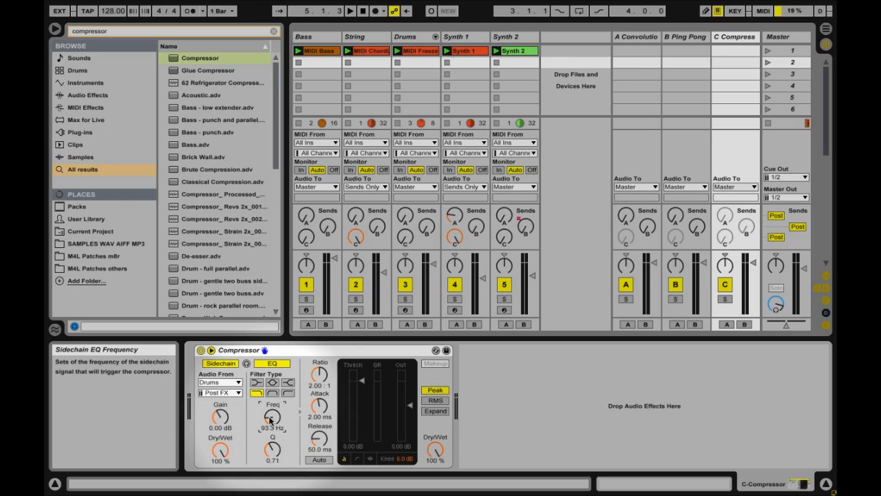
In the Compressor's gain reduction view, set the ratio to inf:1 and, with String, Synth 1 and return C soloed, the threshold to -50.3 dB
{"action": "left_click", "coordinate": [369, 458]}
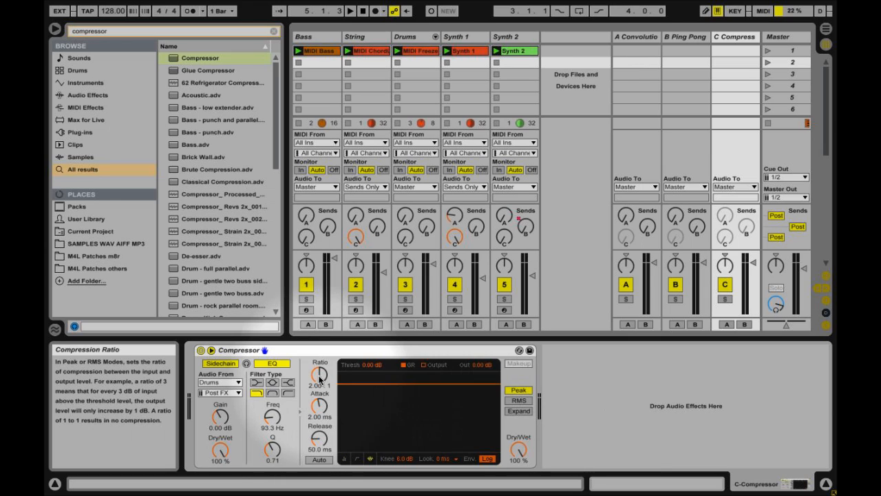
{"action": "left_click_drag", "start_coordinate": [319, 378], "coordinate": [319, 303]}
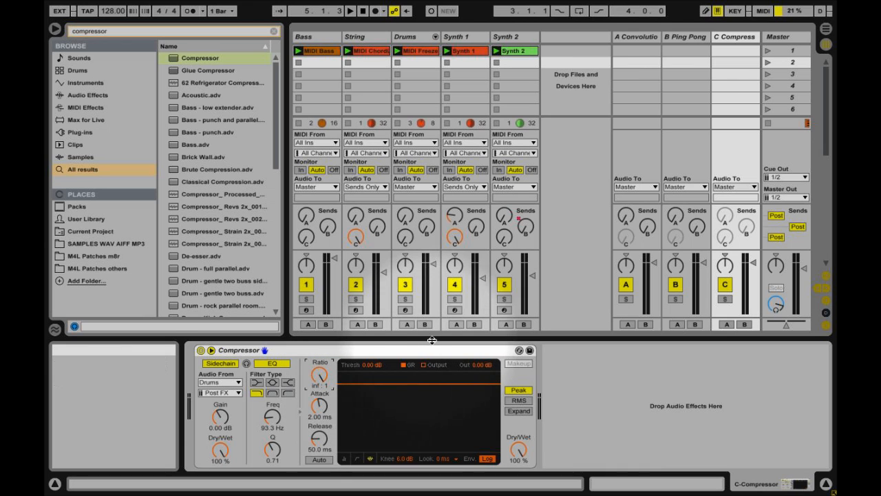
{"action": "left_click", "coordinate": [454, 299]}
{"action": "left_click", "coordinate": [356, 300]}
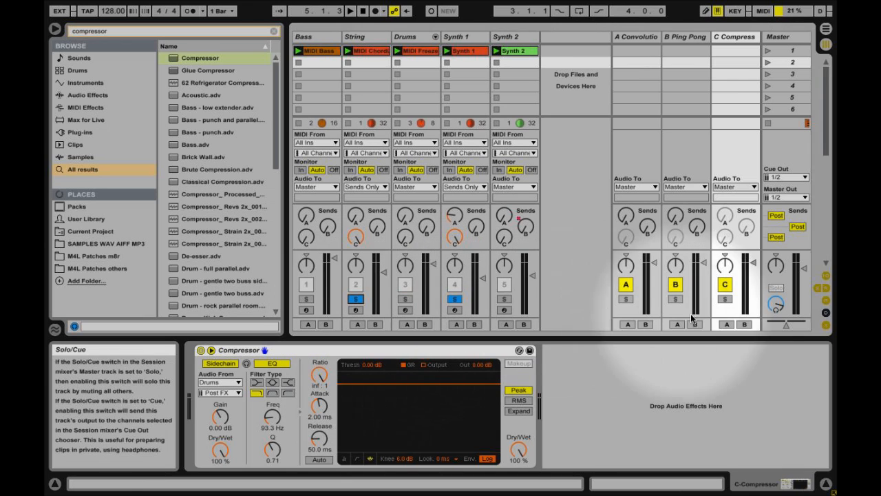
{"action": "left_click", "coordinate": [725, 298]}
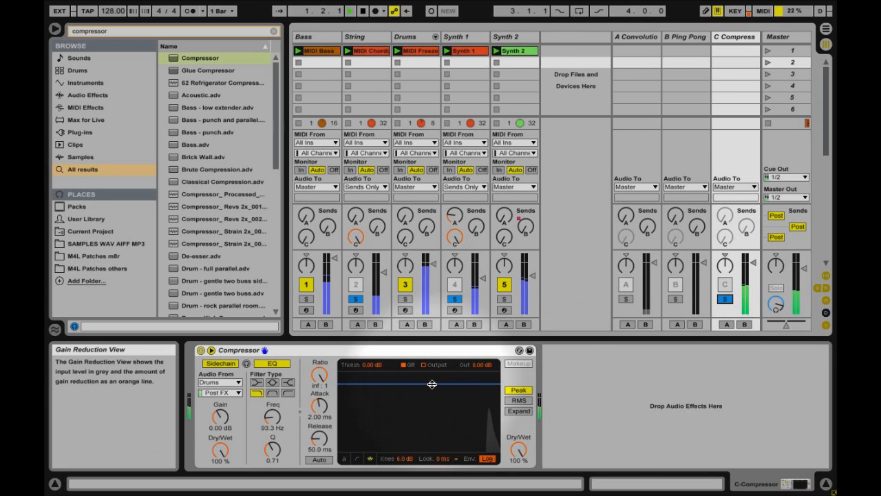
{"action": "left_click_drag", "start_coordinate": [431, 383], "coordinate": [431, 445]}
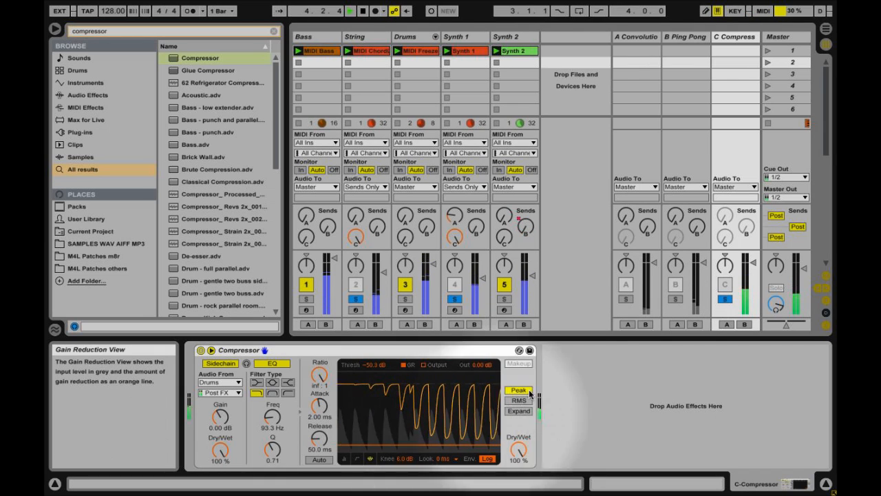
Clear the solos to hear the sidechained return within the full mix, and stop playback
{"action": "left_click", "coordinate": [454, 299]}
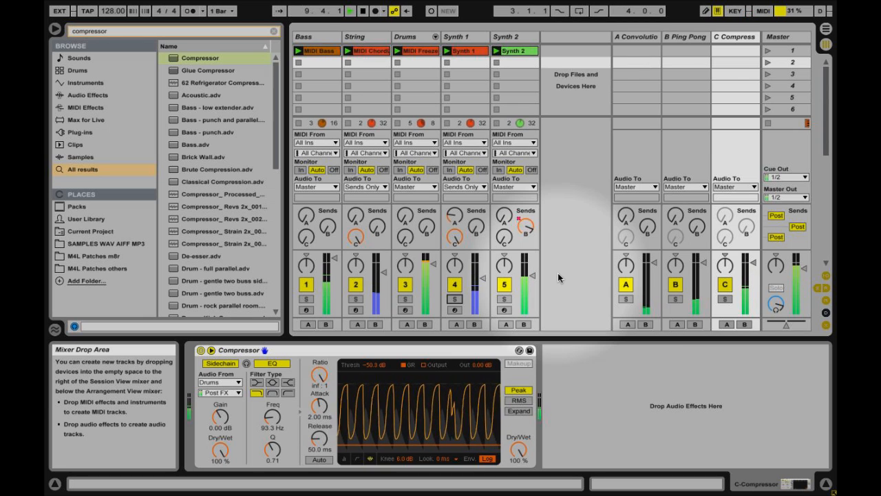
{"action": "key", "text": "space"}
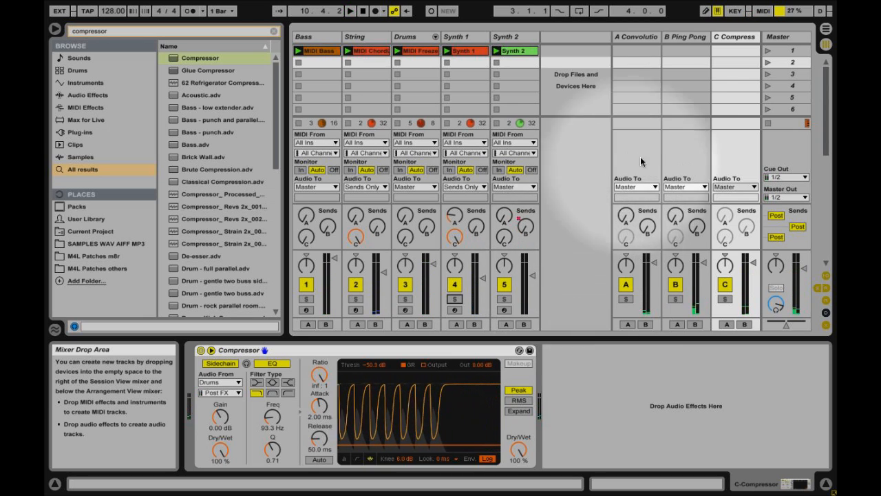
Search the browser for "multiband" and load the Multiband Compression.adv preset onto the Master track
{"action": "left_click", "coordinate": [779, 38]}
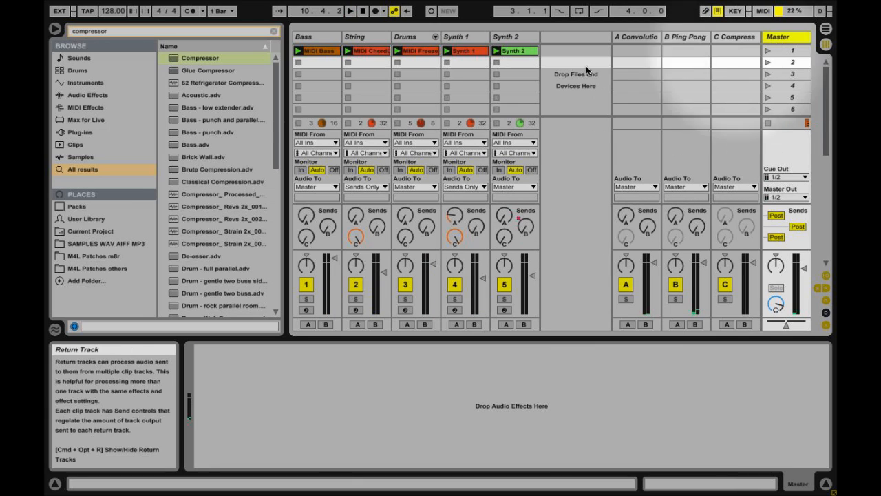
{"action": "left_click", "coordinate": [273, 31]}
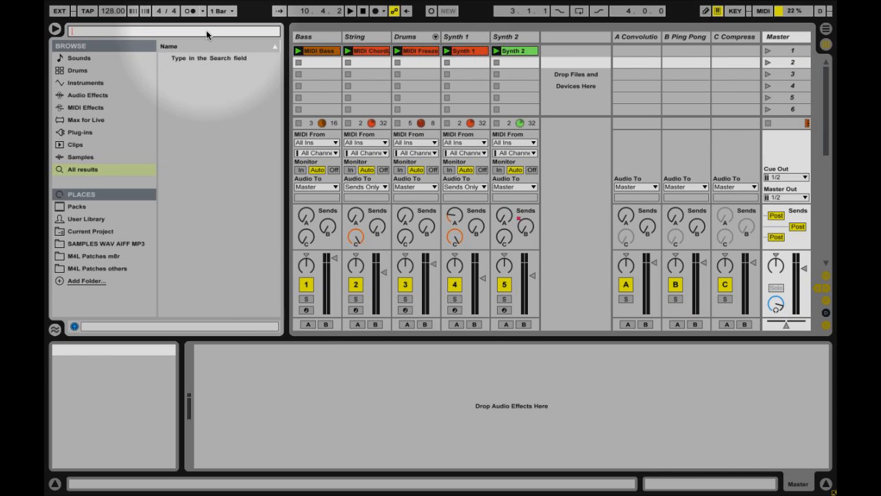
{"action": "type", "text": "ultiband"}
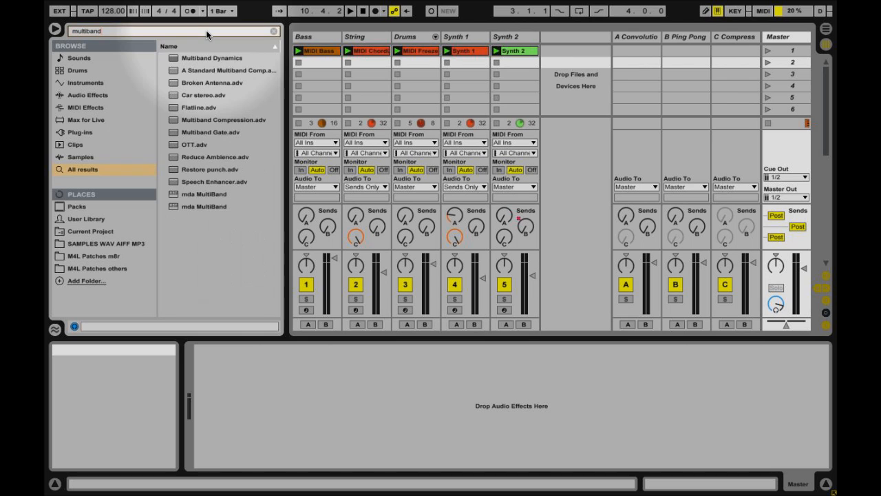
{"action": "left_click", "coordinate": [191, 58]}
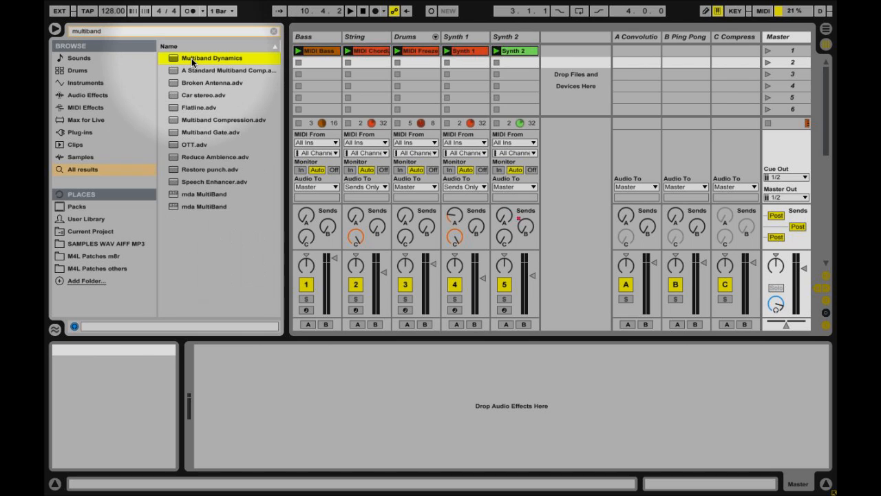
{"action": "left_click_drag", "start_coordinate": [205, 119], "coordinate": [686, 401]}
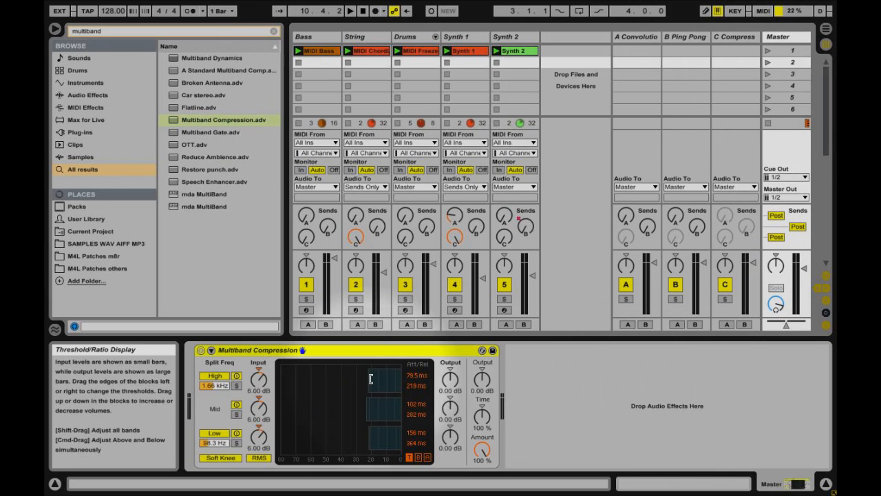
Play the mix through the Master's Multiband Compression and examine the device chains of Synth 2, Synth 1 and Drums
{"action": "key", "text": "space"}
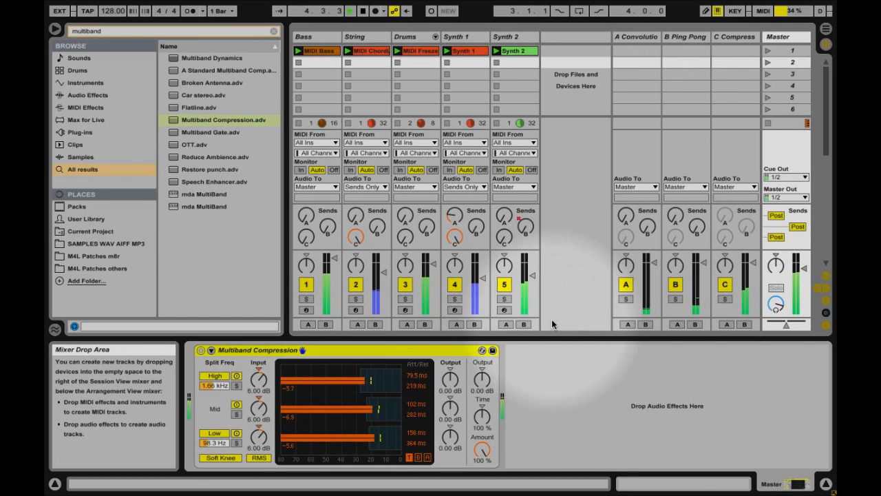
{"action": "left_click", "coordinate": [515, 40]}
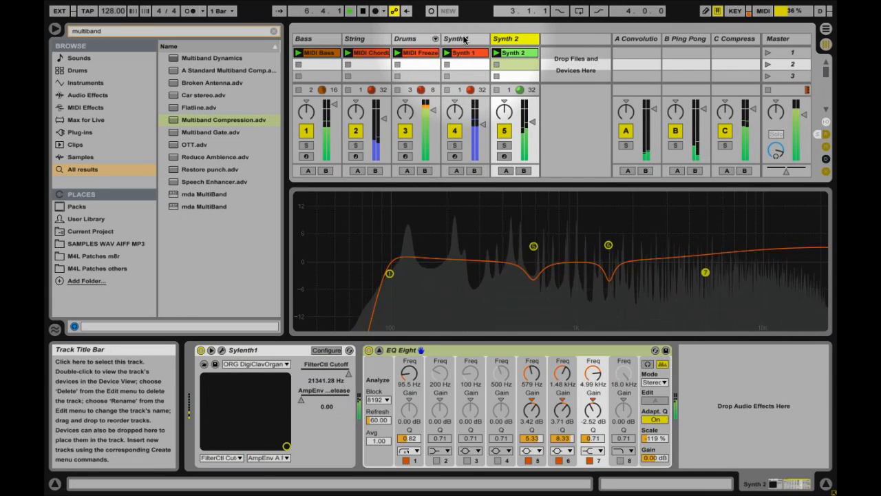
{"action": "left_click", "coordinate": [463, 39]}
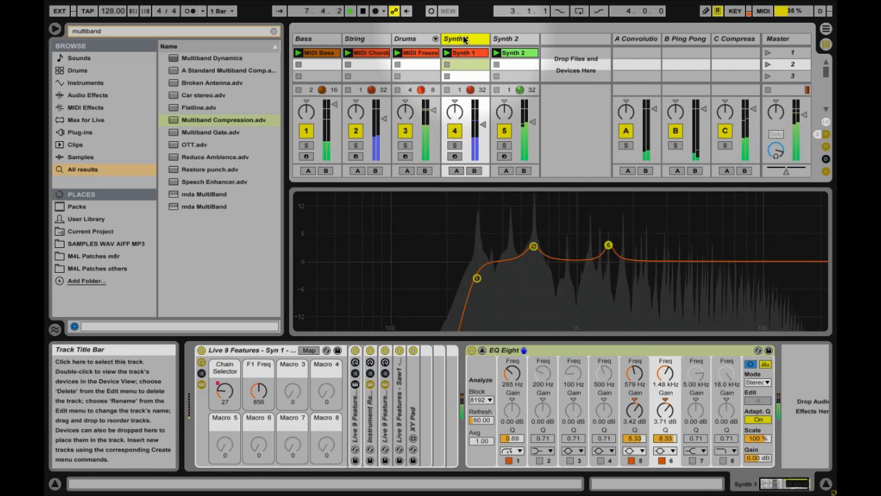
{"action": "left_click", "coordinate": [410, 39]}
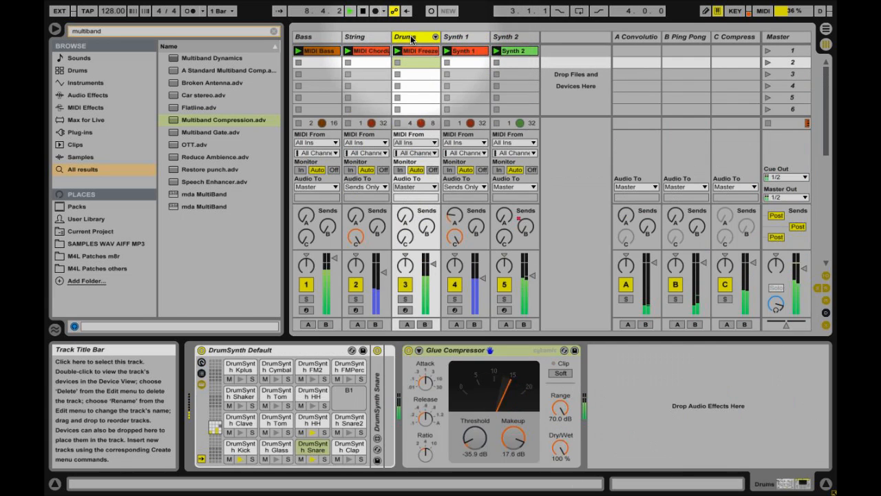
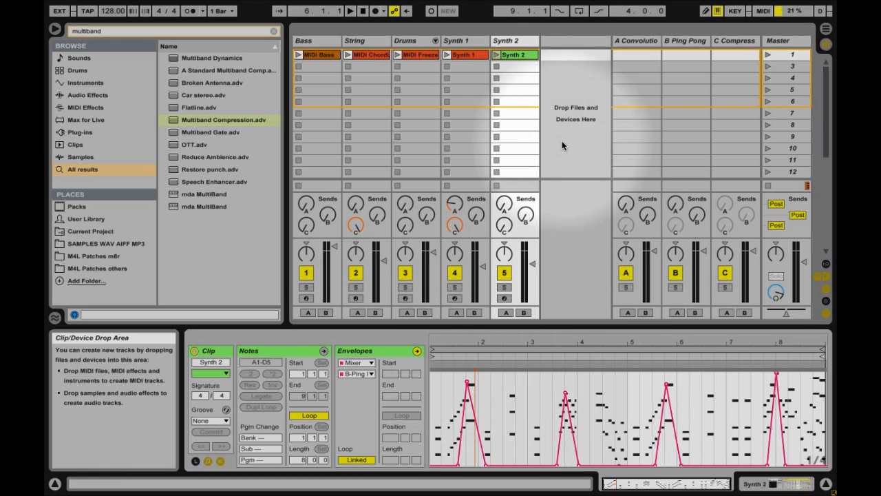
Start recording the session performance into the arrangement and switch to the Arrangement View
{"action": "left_click", "coordinate": [375, 13]}
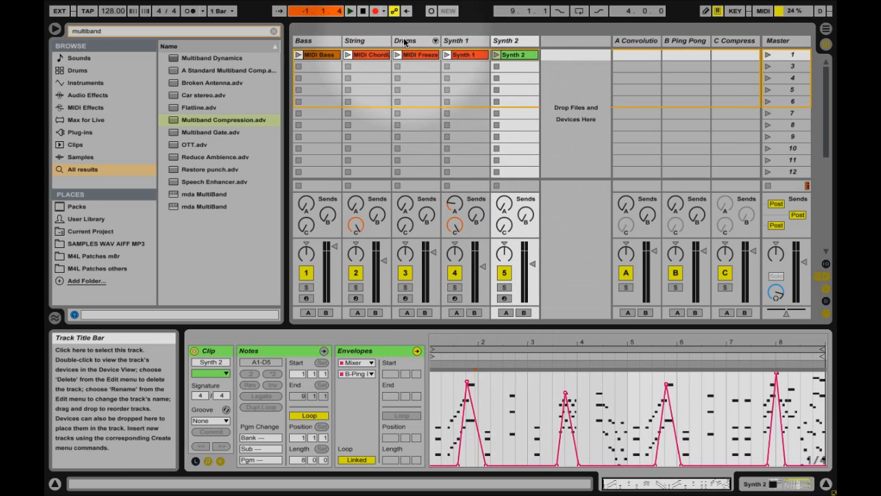
{"action": "key", "text": "Tab"}
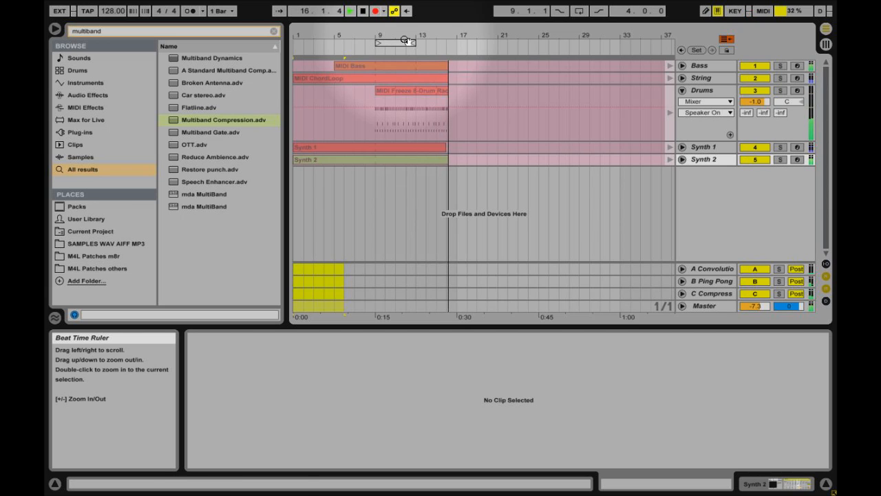
Stop recording into the arrangement and look along the timeline beyond the recorded clips
{"action": "key", "text": "space"}
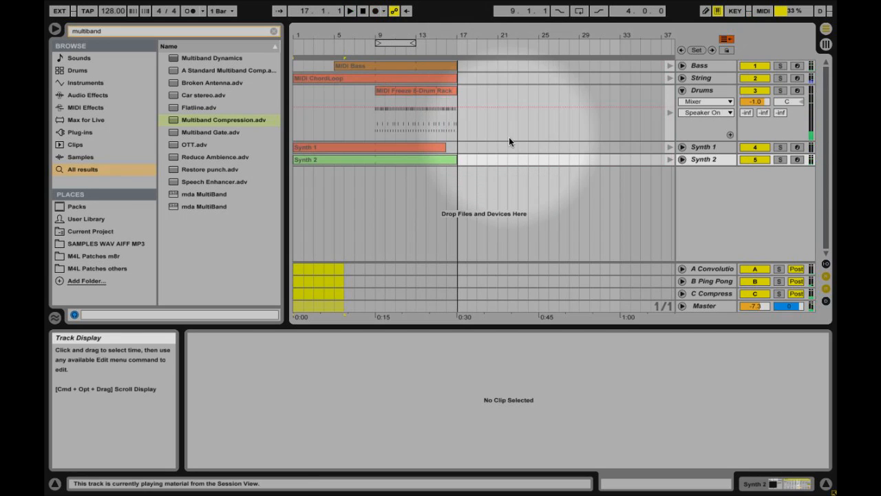
{"action": "scroll", "coordinate": [499, 114], "scroll_direction": "right", "scroll_amount": 3}
{"action": "scroll", "coordinate": [502, 115], "scroll_direction": "right", "scroll_amount": 6}
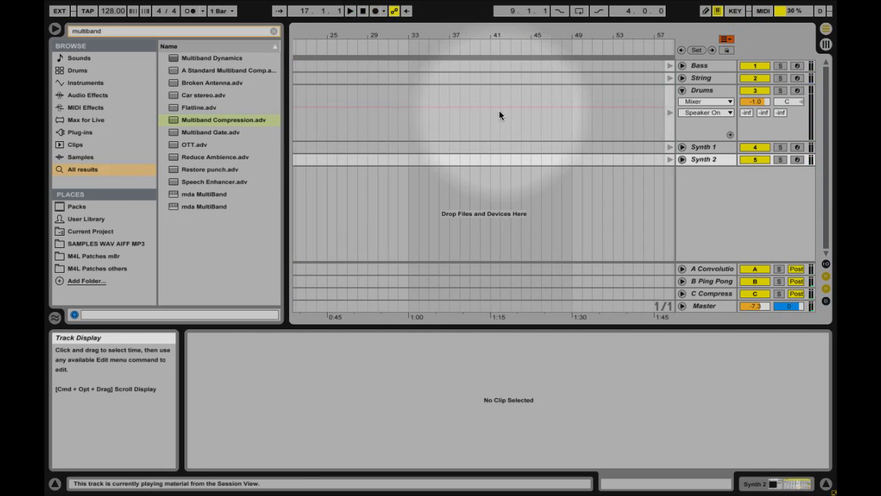
{"action": "scroll", "coordinate": [501, 115], "scroll_direction": "left", "scroll_amount": 10}
Move the four-bar loop brace to start at bar 1 and consolidate that time to a new scene
{"action": "left_click", "coordinate": [396, 43]}
{"action": "left_click_drag", "start_coordinate": [395, 43], "coordinate": [312, 45]}
{"action": "right_click", "coordinate": [312, 46]}
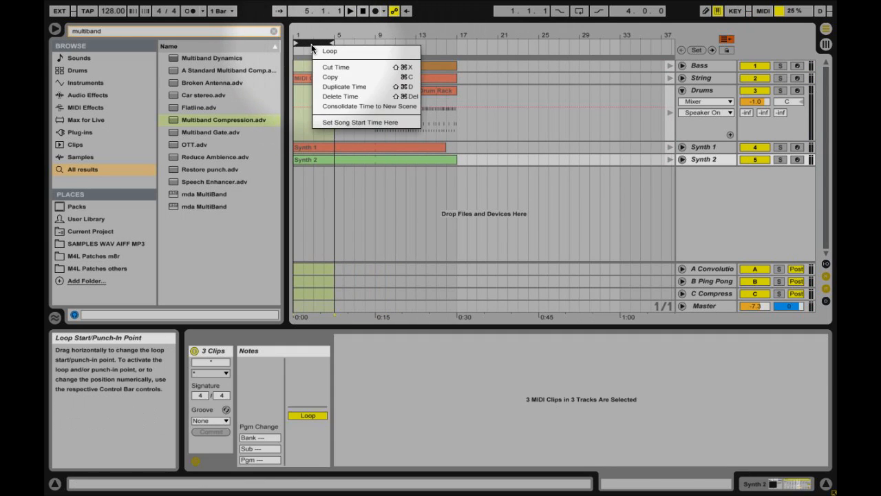
{"action": "left_click", "coordinate": [375, 109]}
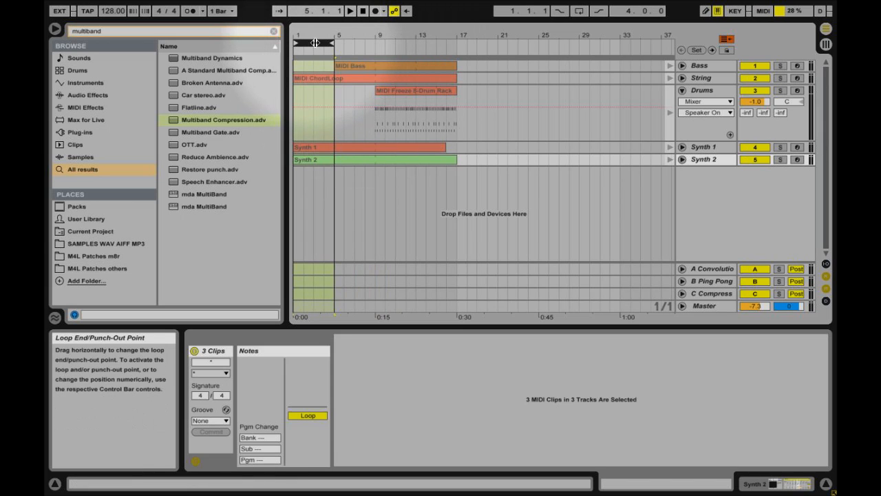
Shift the loop brace to start at bar 5 and consolidate those four bars to a new scene
{"action": "left_click_drag", "start_coordinate": [317, 43], "coordinate": [357, 44]}
{"action": "right_click", "coordinate": [355, 44]}
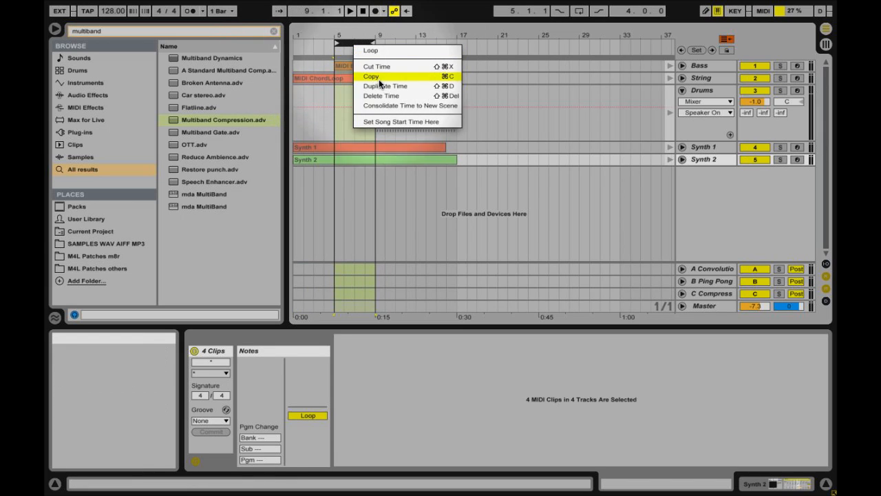
{"action": "left_click", "coordinate": [387, 109]}
Shift the loop brace to start at bar 9 and consolidate those four bars to another new scene
{"action": "left_click_drag", "start_coordinate": [355, 42], "coordinate": [398, 43]}
{"action": "right_click", "coordinate": [395, 44]}
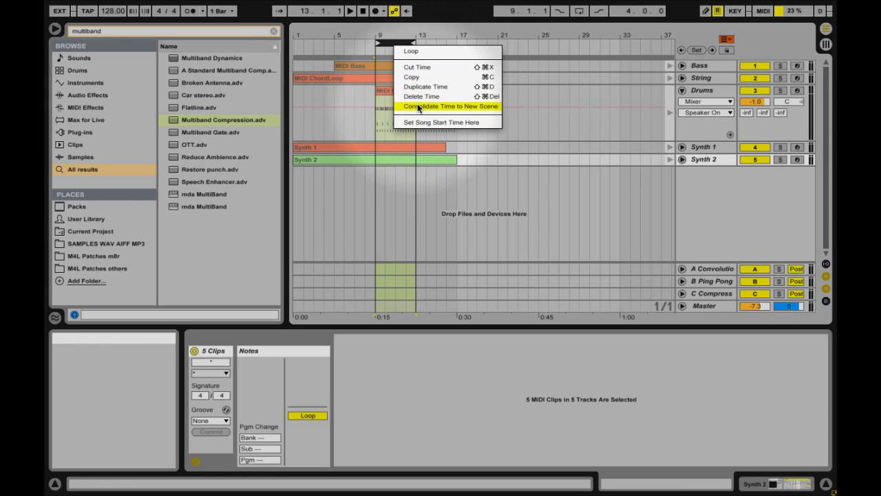
{"action": "left_click", "coordinate": [396, 108]}
Return to the Session View and select the newly consolidated scenes one after another to examine their clips
{"action": "left_click", "coordinate": [826, 44]}
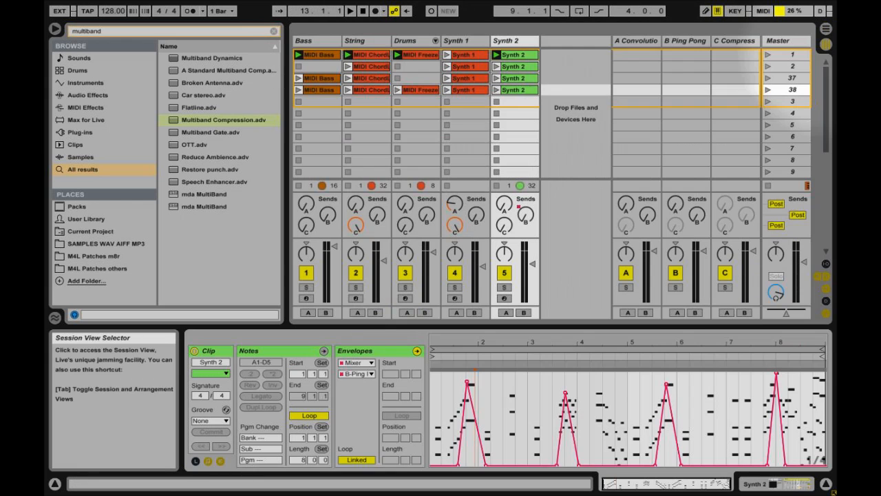
{"action": "left_click", "coordinate": [792, 66]}
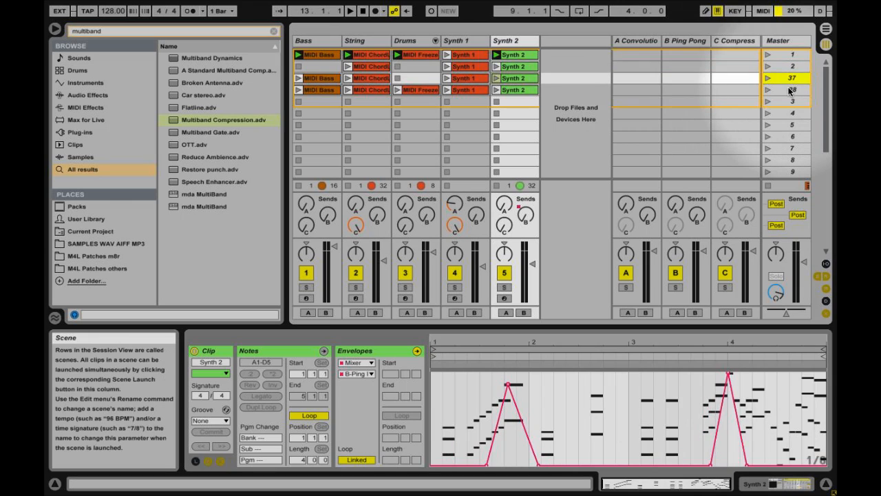
{"action": "left_click", "coordinate": [790, 90]}
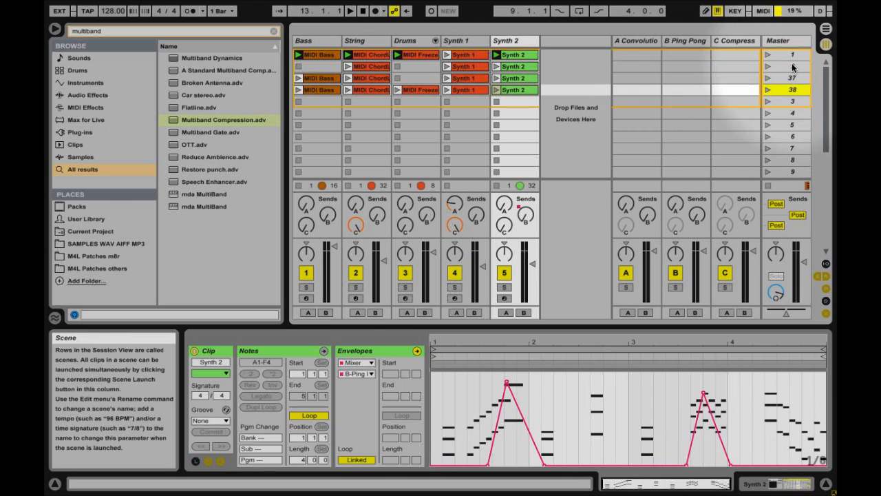